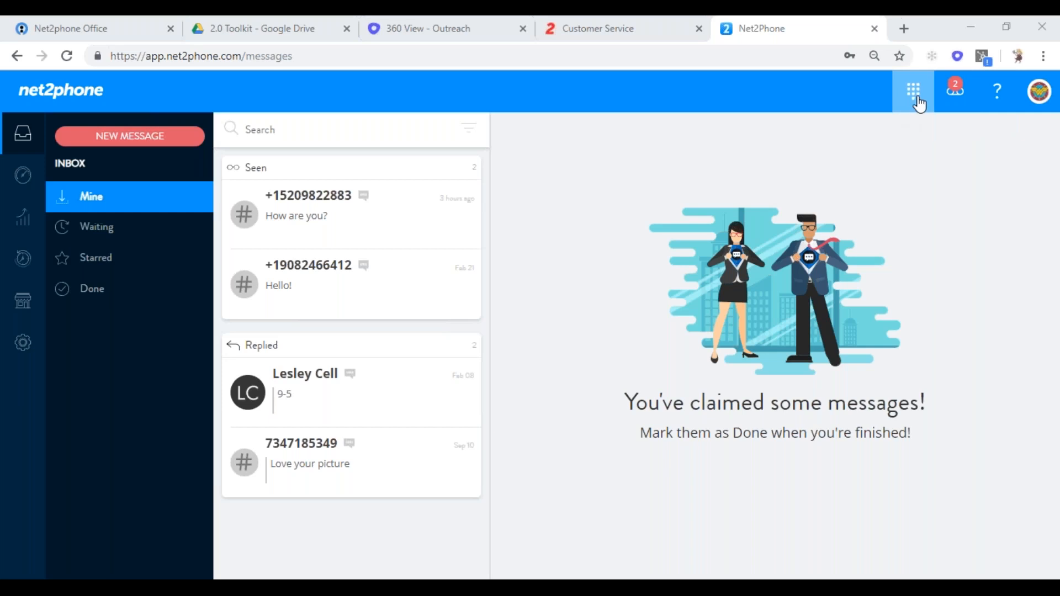
- Dial 203 plus further digits, choose the suggested contact number, and start the call
{"action": "left_click", "coordinate": [918, 102]}
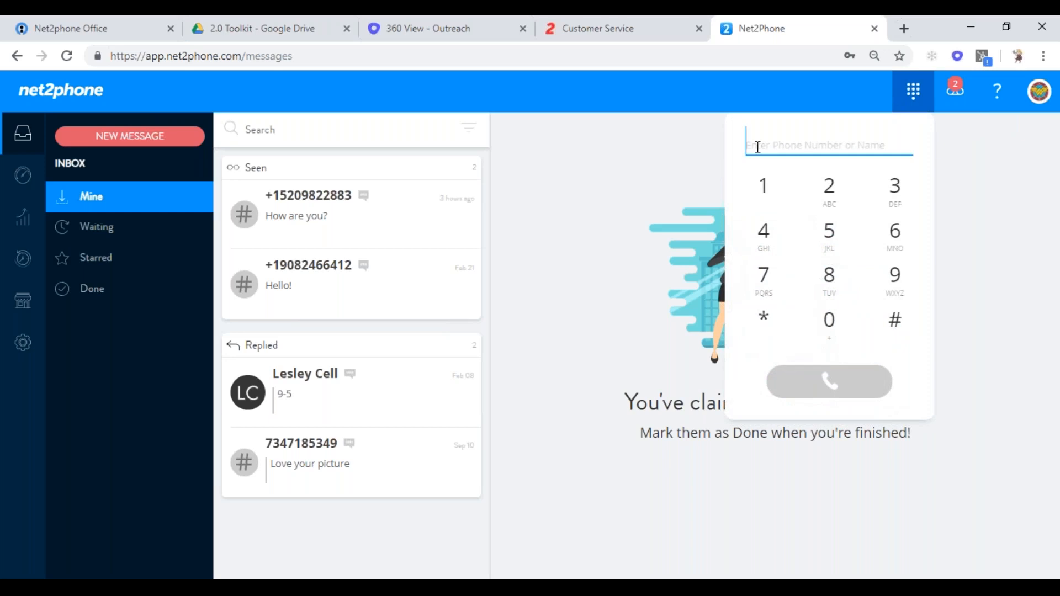
{"action": "type", "text": "203"}
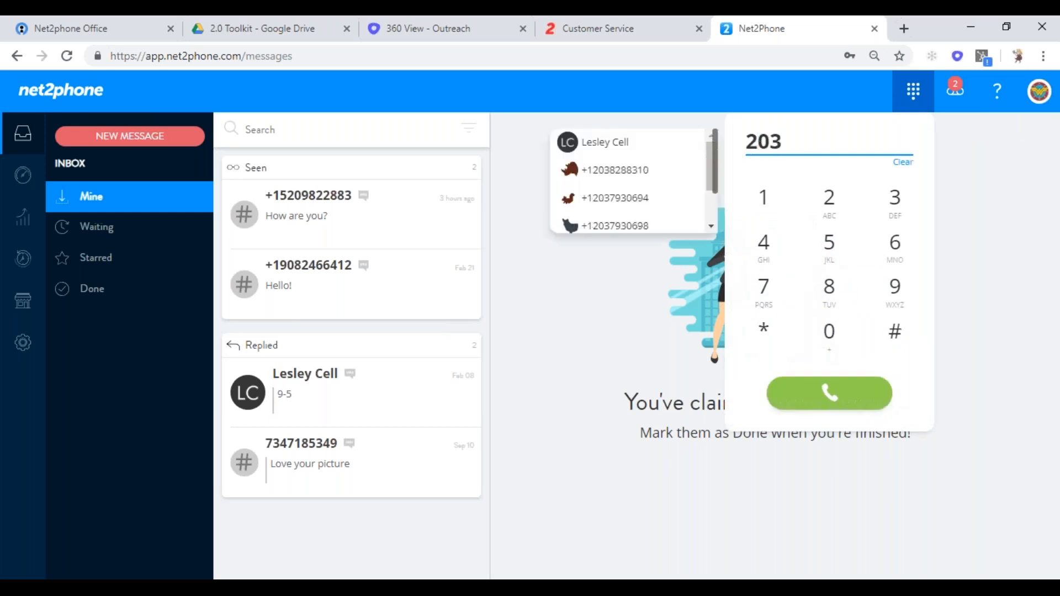
{"action": "left_click", "coordinate": [830, 291]}
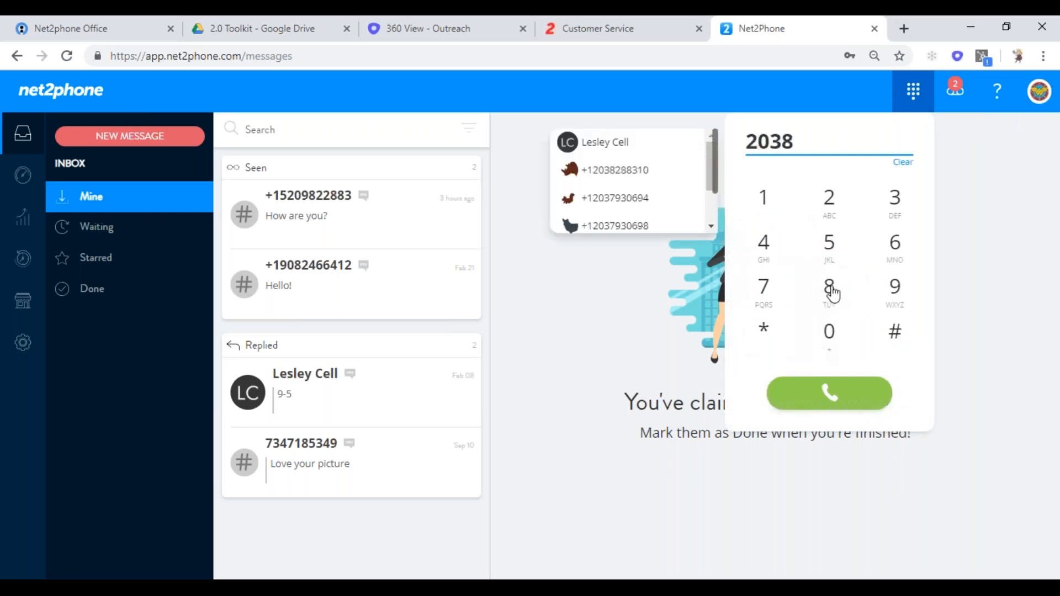
{"action": "left_click", "coordinate": [834, 200]}
{"action": "left_click", "coordinate": [829, 290]}
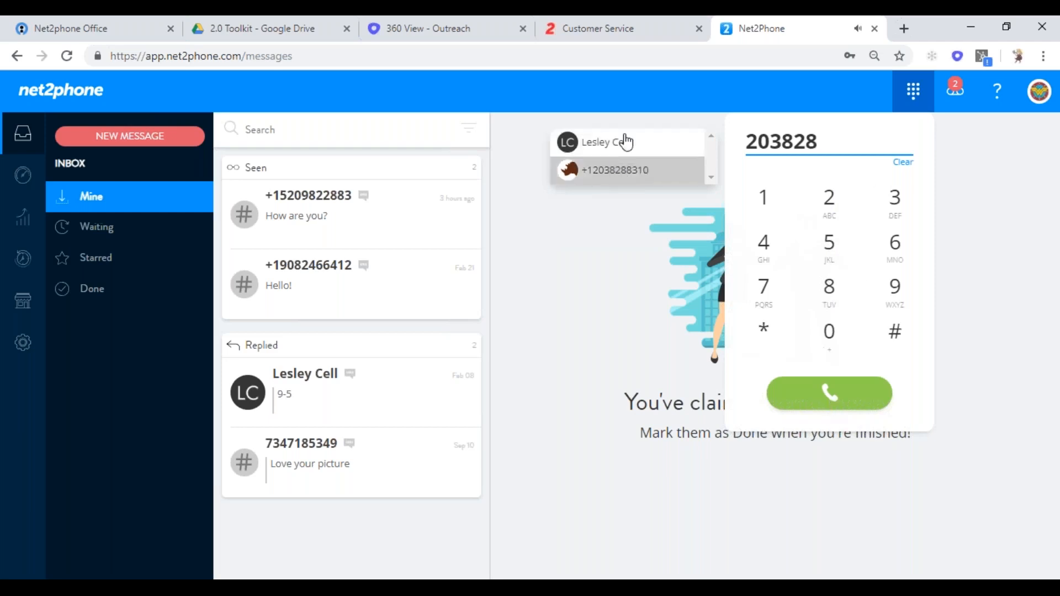
{"action": "left_click", "coordinate": [627, 171]}
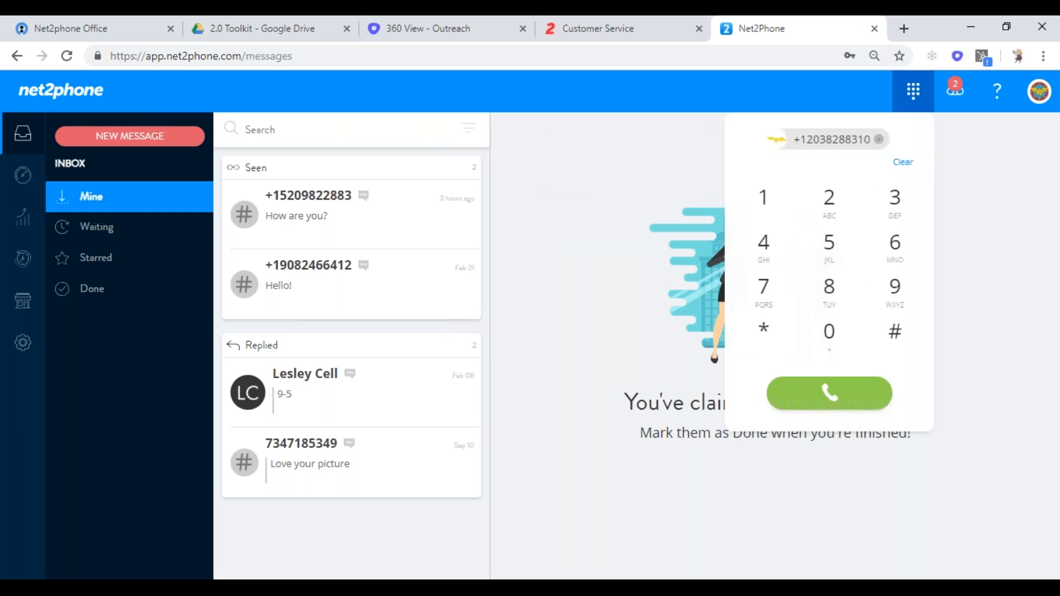
{"action": "left_click", "coordinate": [824, 403]}
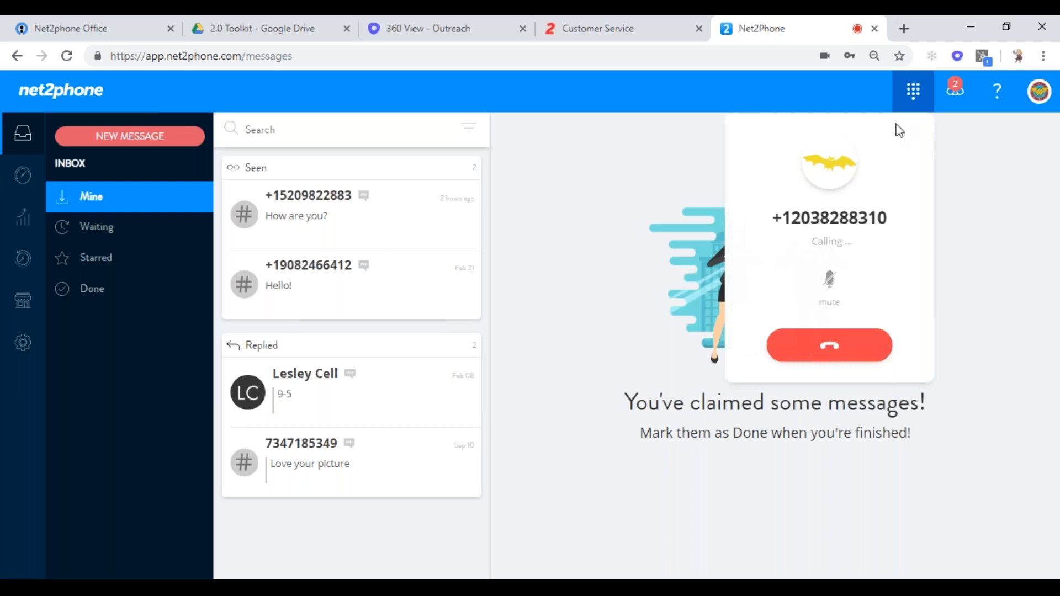
- End the call, view the two new voicemails, and bring up the support contact options
{"action": "left_click", "coordinate": [837, 345]}
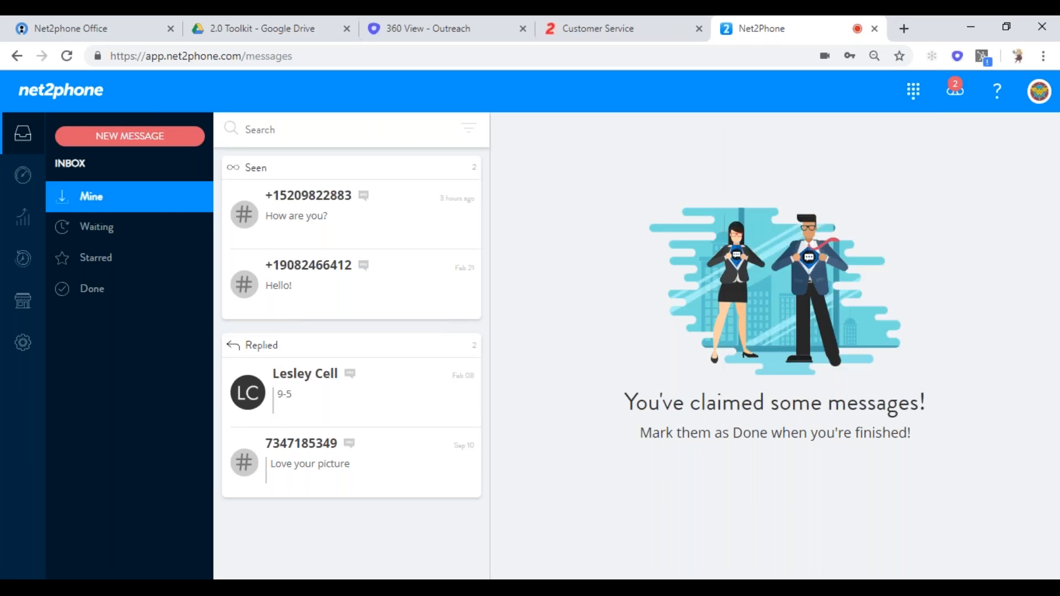
{"action": "left_click", "coordinate": [956, 103]}
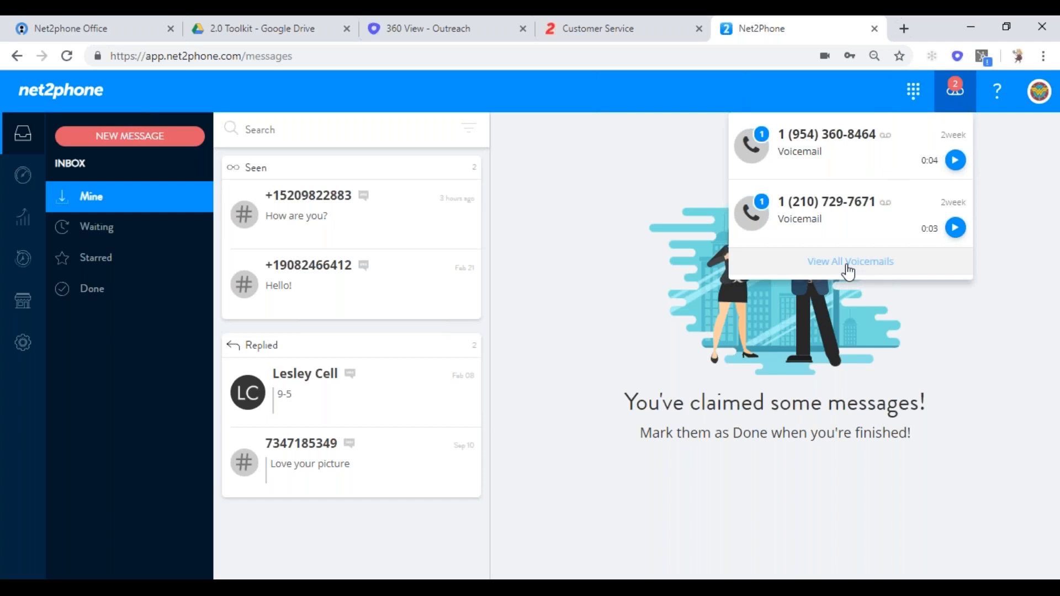
{"action": "left_click", "coordinate": [999, 105]}
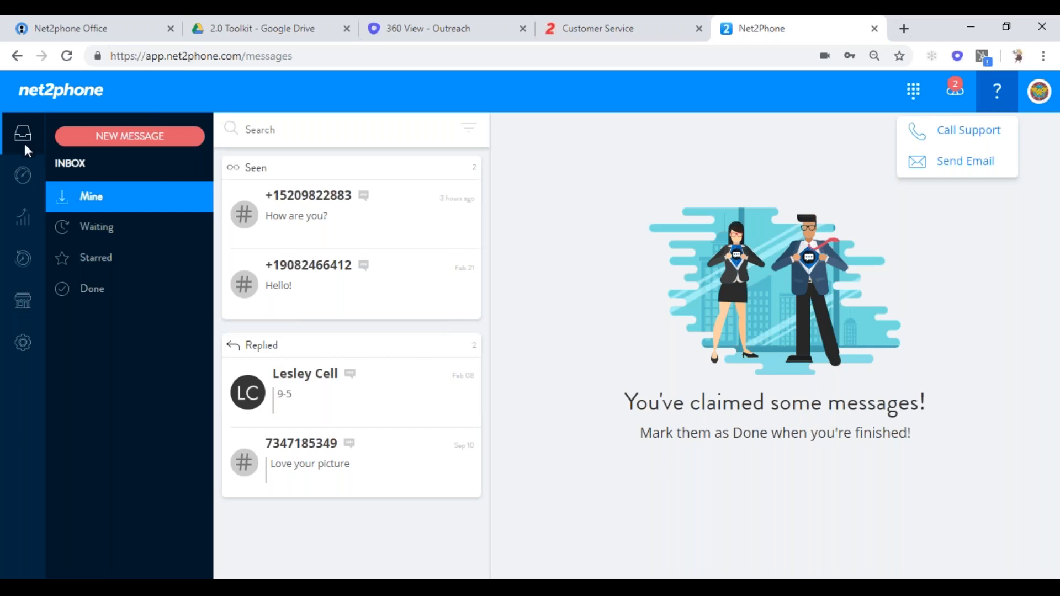
- Show the Company Team Members list of 10 and open one member's profile editor
{"action": "left_click", "coordinate": [20, 302]}
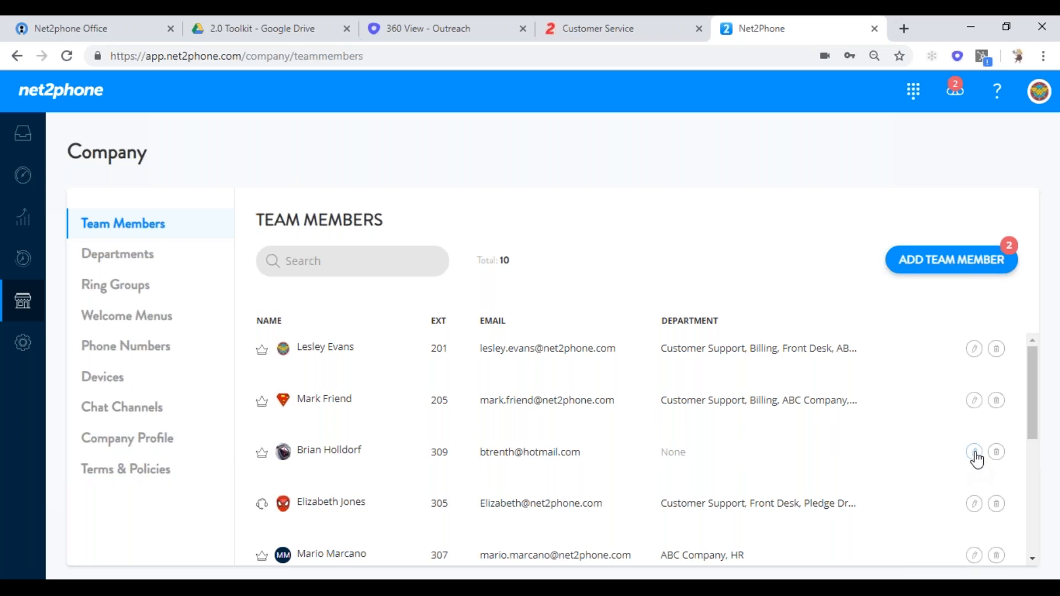
{"action": "left_click", "coordinate": [973, 511]}
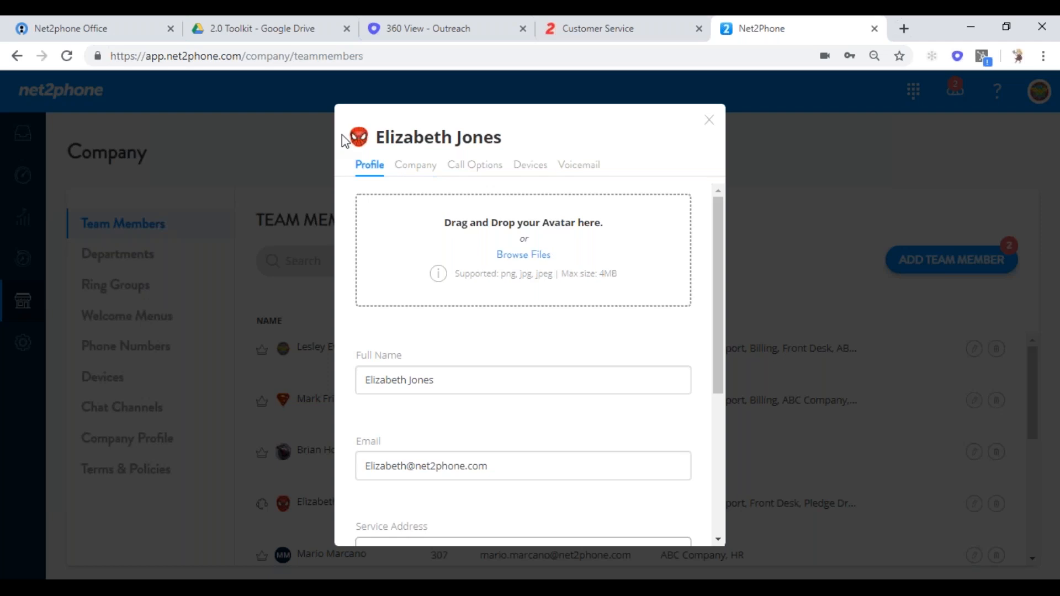
- Replace the member's full name with the new name and change the email prefix to match
{"action": "left_click_drag", "start_coordinate": [717, 266], "coordinate": [714, 356]}
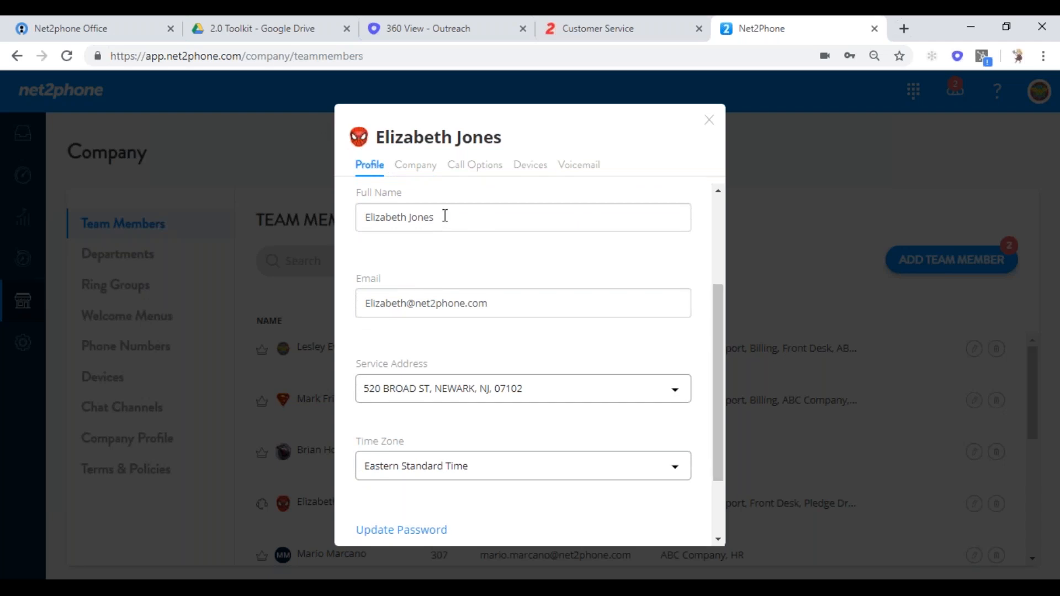
{"action": "left_click", "coordinate": [411, 218]}
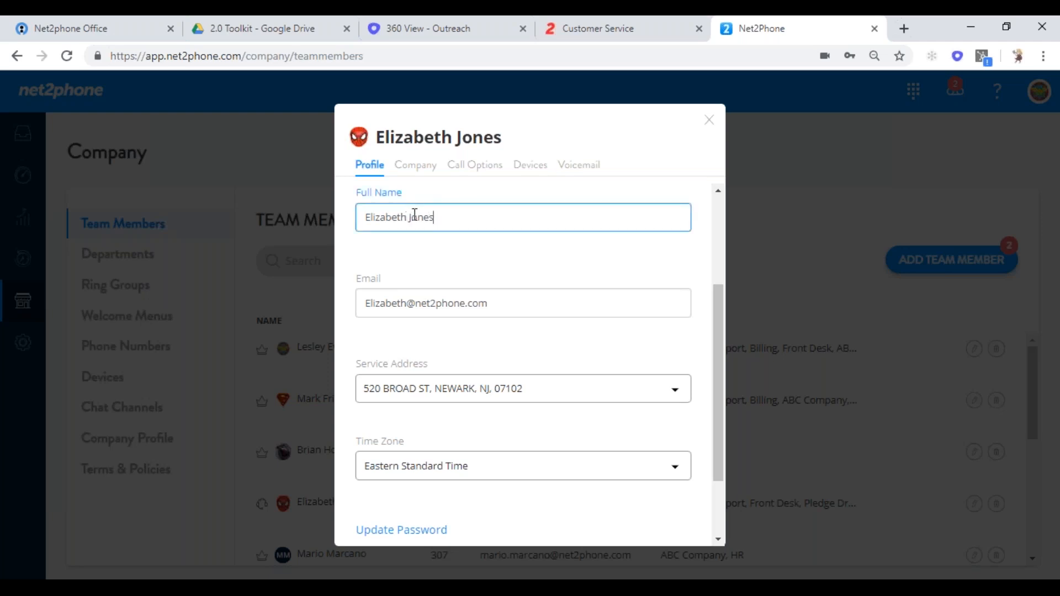
{"action": "triple_click", "coordinate": [415, 216]}
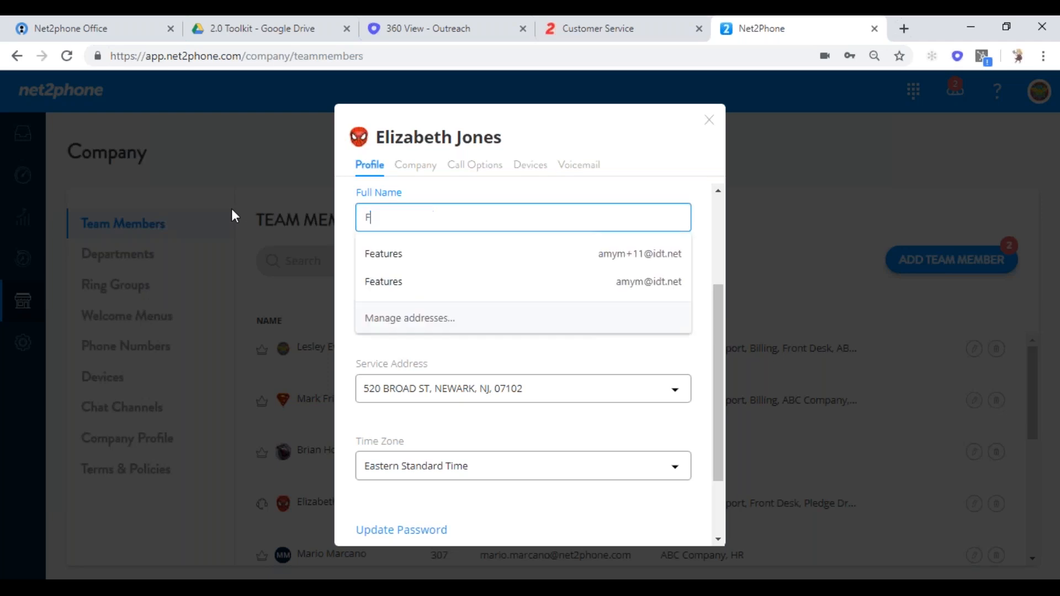
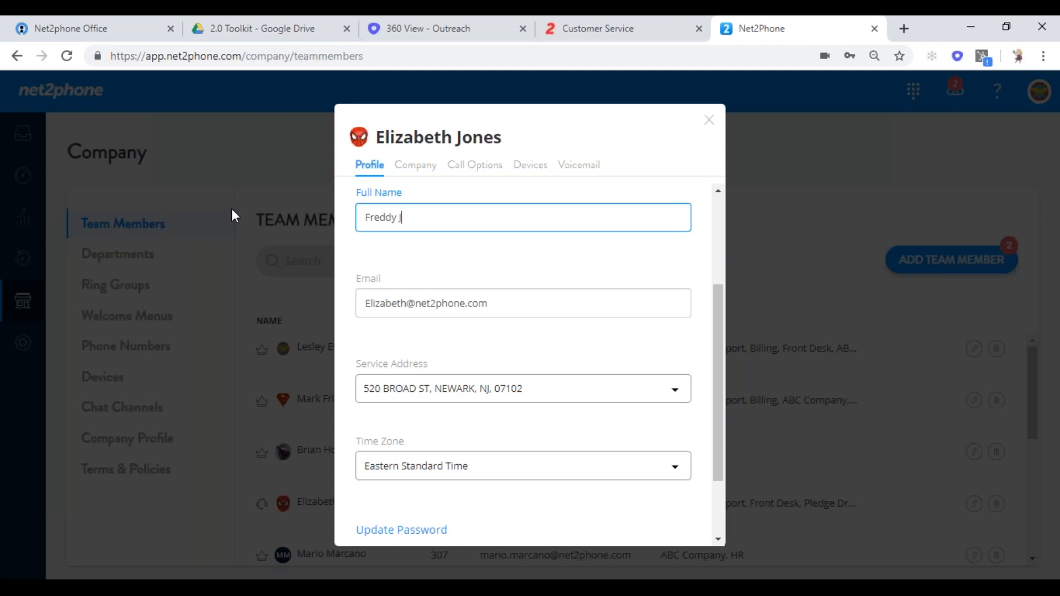
{"action": "left_click_drag", "start_coordinate": [409, 303], "coordinate": [298, 298]}
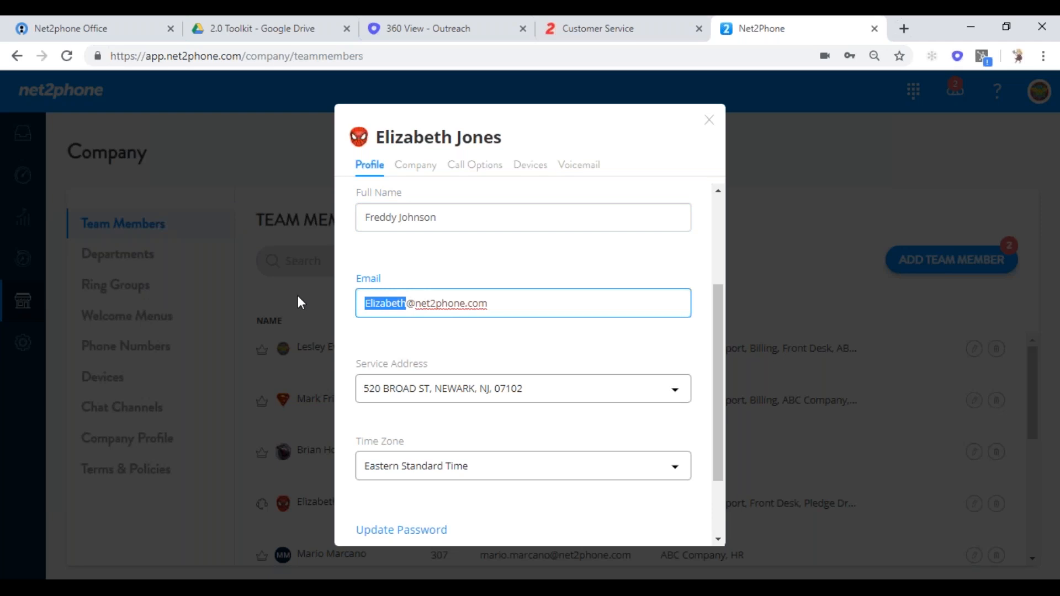
{"action": "type", "text": "Fre"}
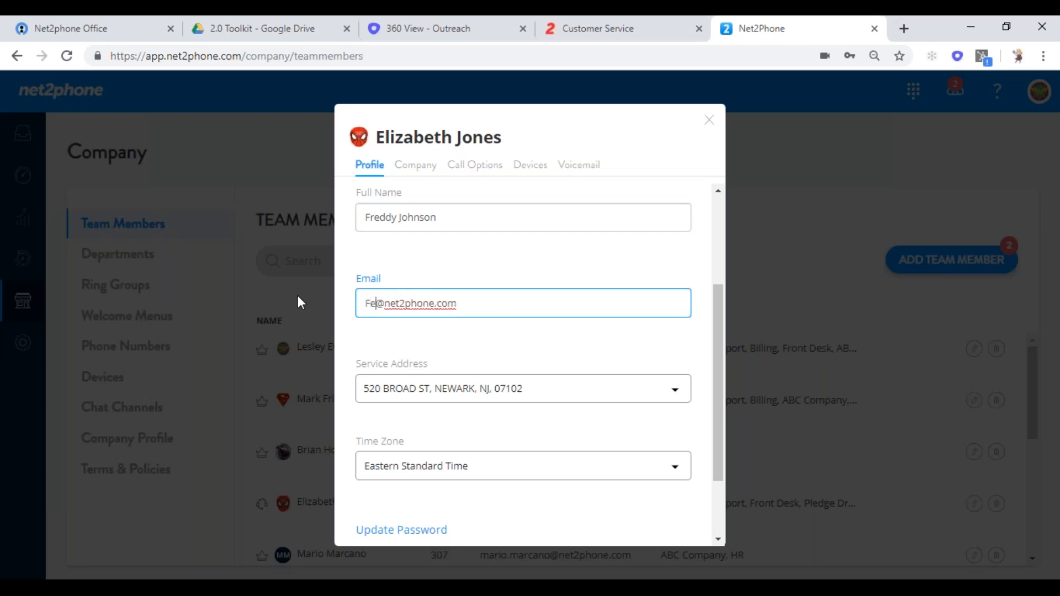
{"action": "type", "text": "ddy"}
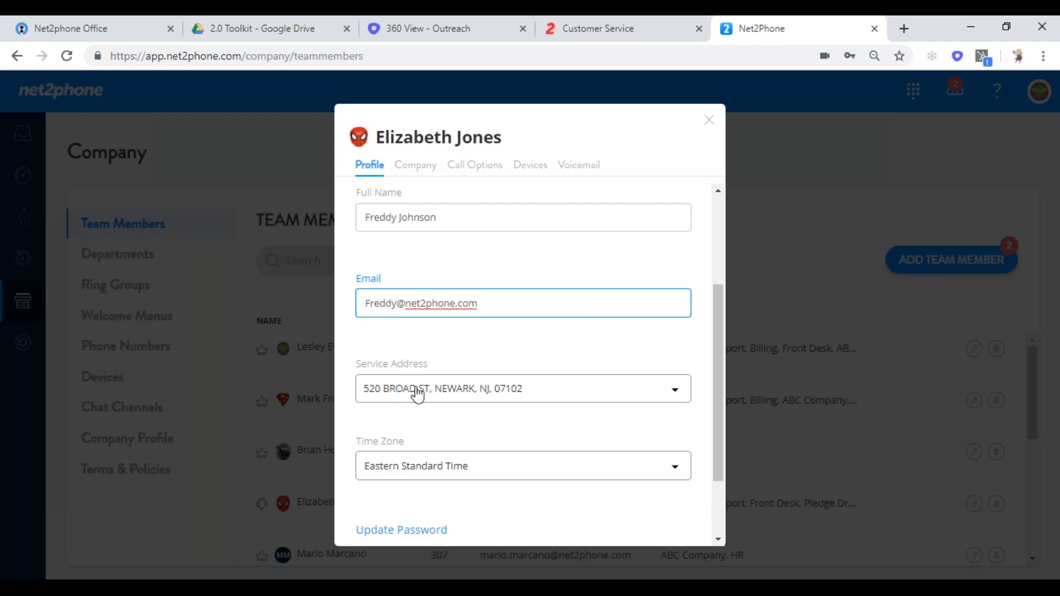
- Keep the current service address and Eastern Standard Time zone, then save the profile
{"action": "left_click_drag", "start_coordinate": [719, 360], "coordinate": [719, 421]}
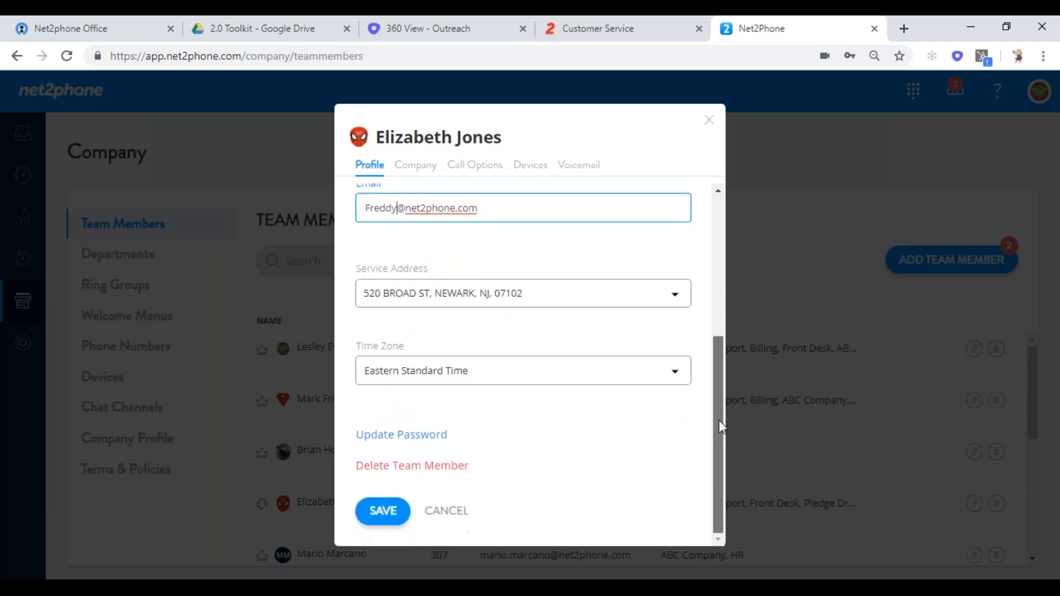
{"action": "left_click", "coordinate": [674, 300]}
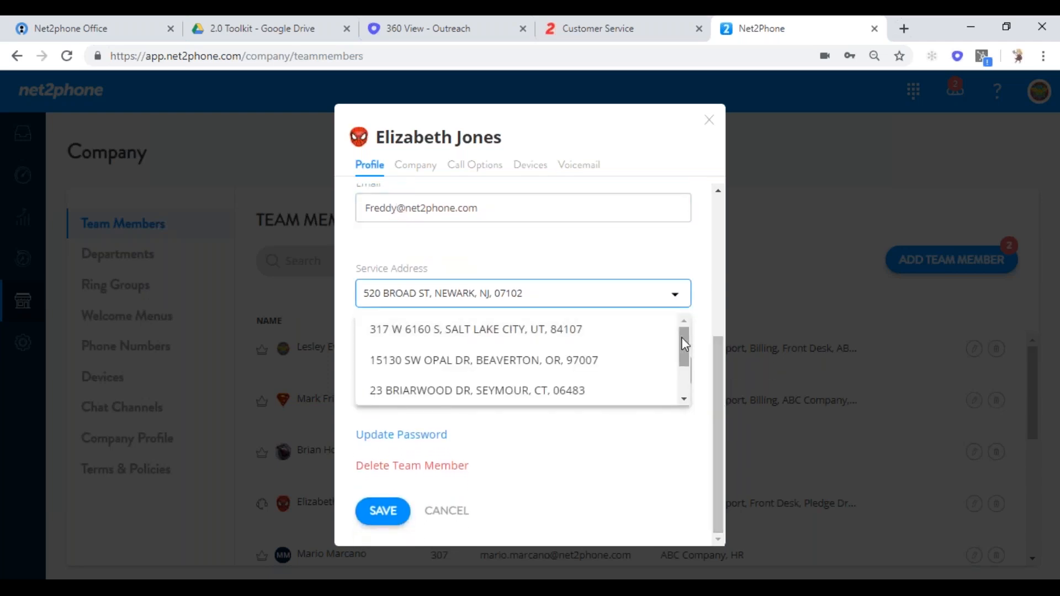
{"action": "left_click_drag", "start_coordinate": [681, 345], "coordinate": [682, 386]}
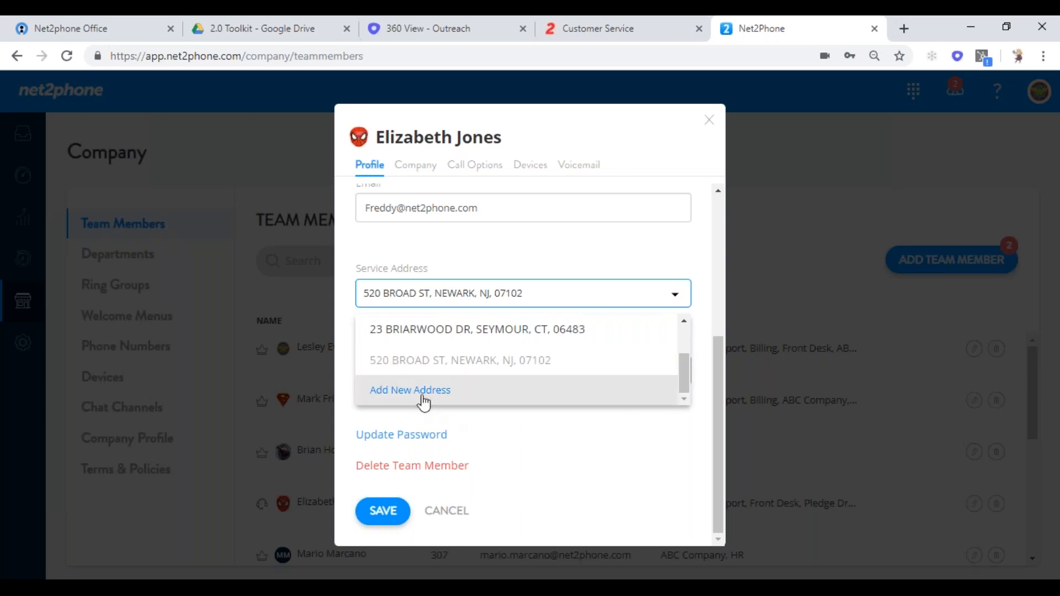
{"action": "left_click", "coordinate": [552, 244]}
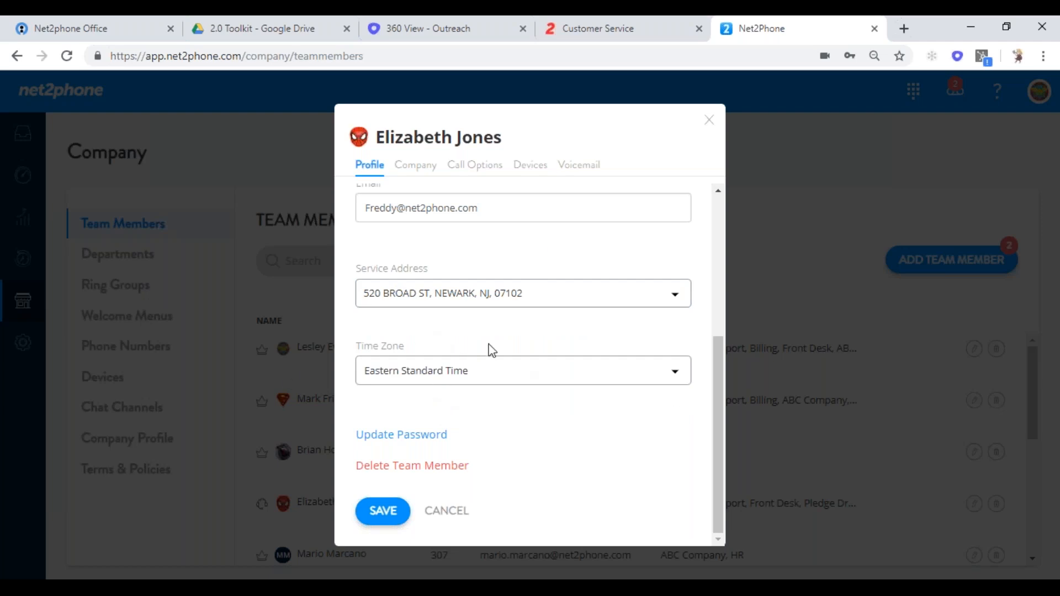
{"action": "left_click", "coordinate": [674, 371]}
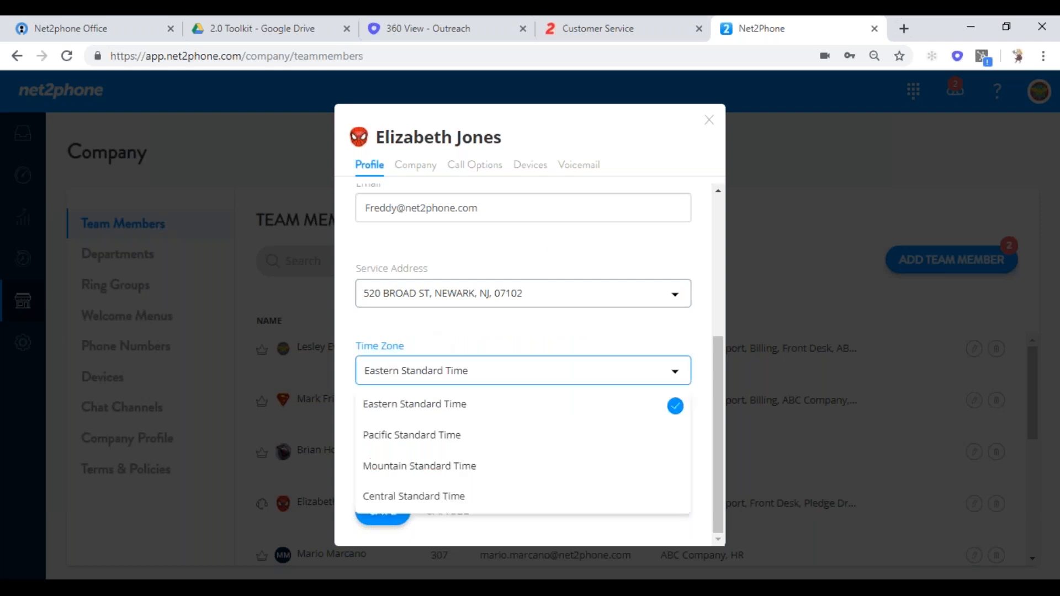
{"action": "left_click", "coordinate": [640, 333]}
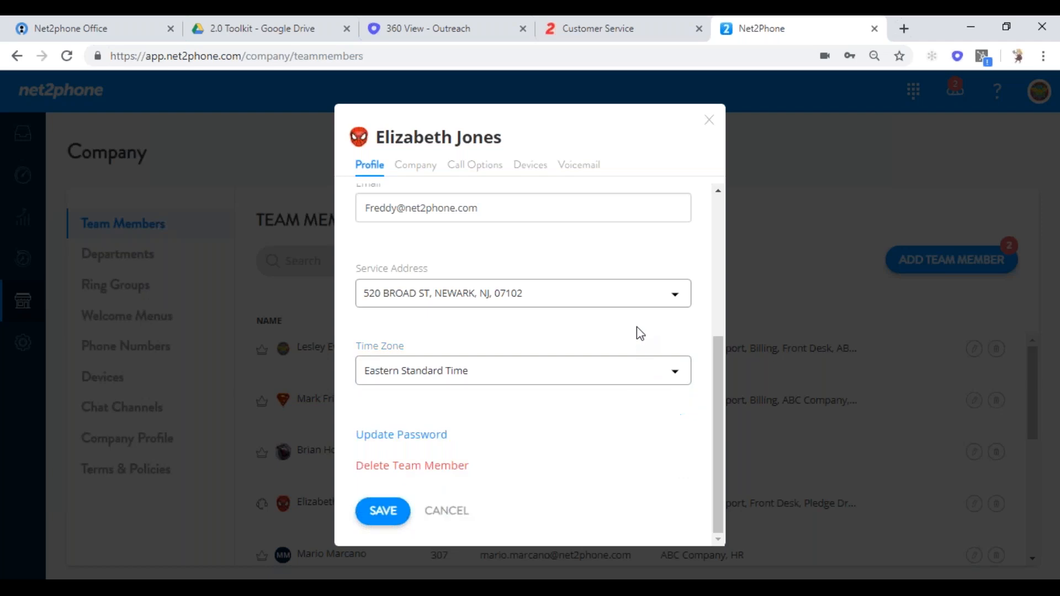
{"action": "left_click", "coordinate": [386, 512]}
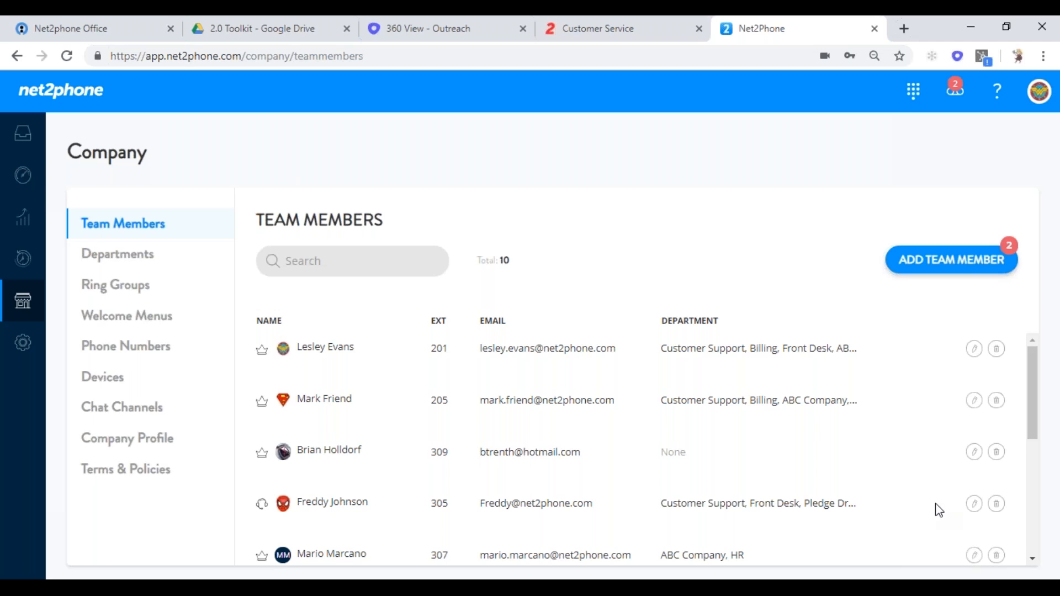
- Reopen the renamed member's profile and view its Company details tab
{"action": "left_click", "coordinate": [974, 506]}
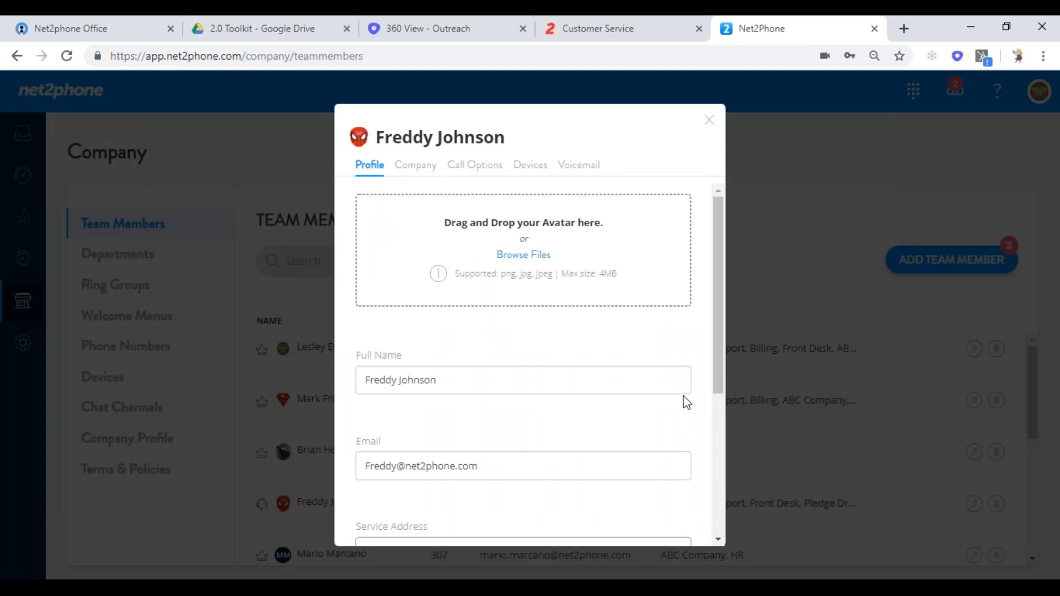
{"action": "left_click_drag", "start_coordinate": [713, 366], "coordinate": [701, 272]}
{"action": "left_click", "coordinate": [427, 170]}
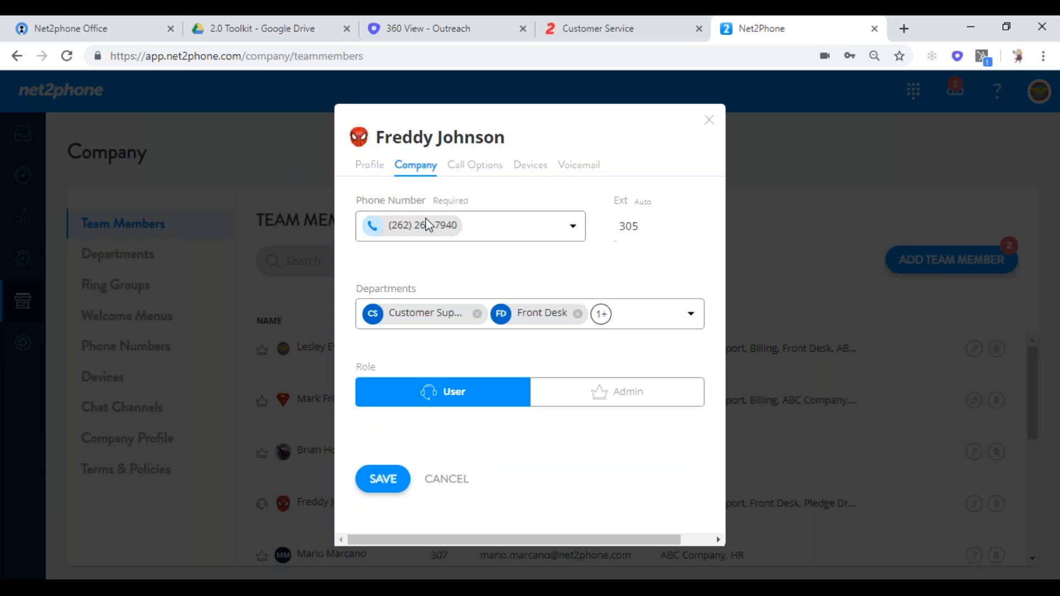
- Change the member's extension from 305 to 406 and save the company details
{"action": "left_click", "coordinate": [653, 232]}
{"action": "left_click_drag", "start_coordinate": [653, 231], "coordinate": [590, 248]}
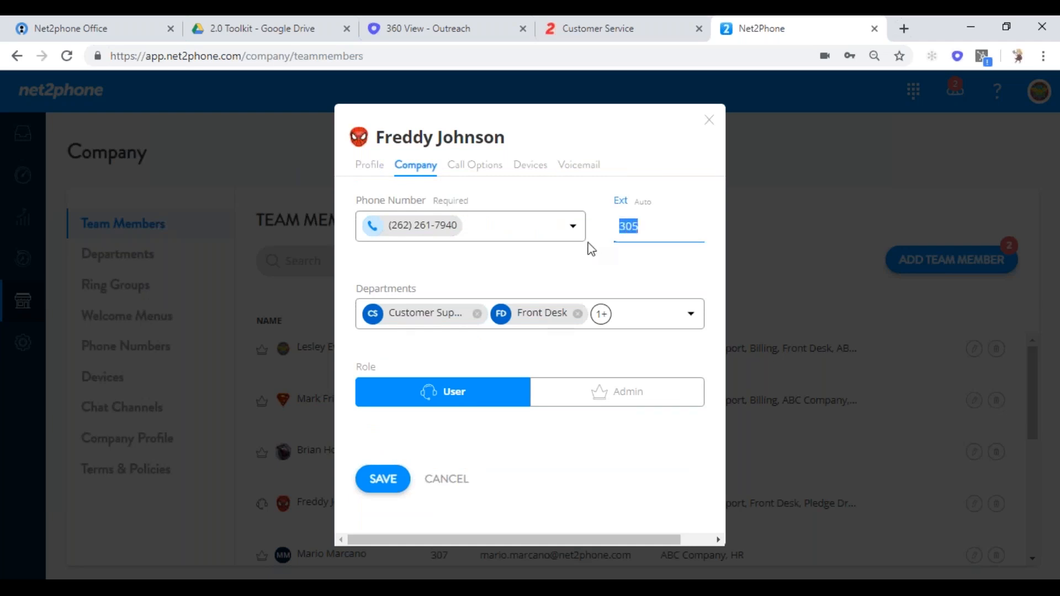
{"action": "type", "text": "406"}
{"action": "left_click", "coordinate": [736, 221]}
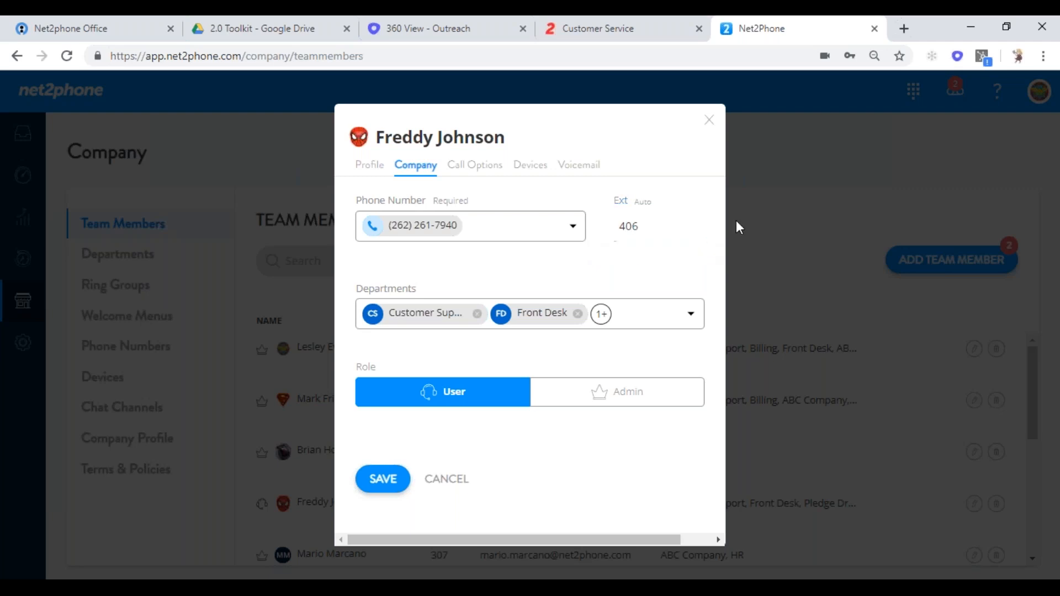
{"action": "left_click", "coordinate": [382, 478]}
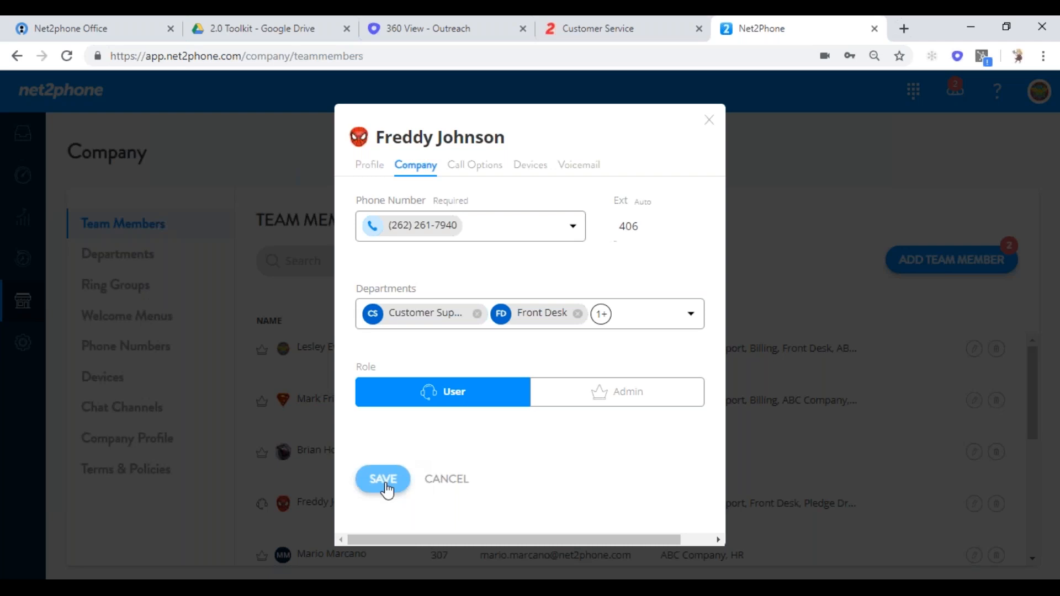
{"action": "left_click", "coordinate": [486, 173]}
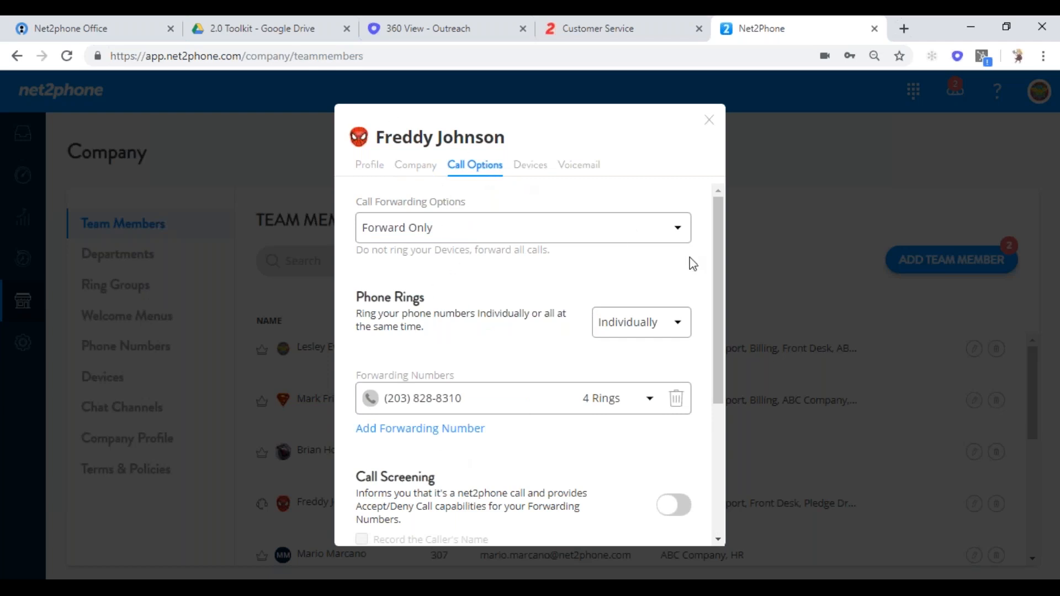
- Set call forwarding to Ring Both and delete the existing forwarding number
{"action": "left_click", "coordinate": [678, 230]}
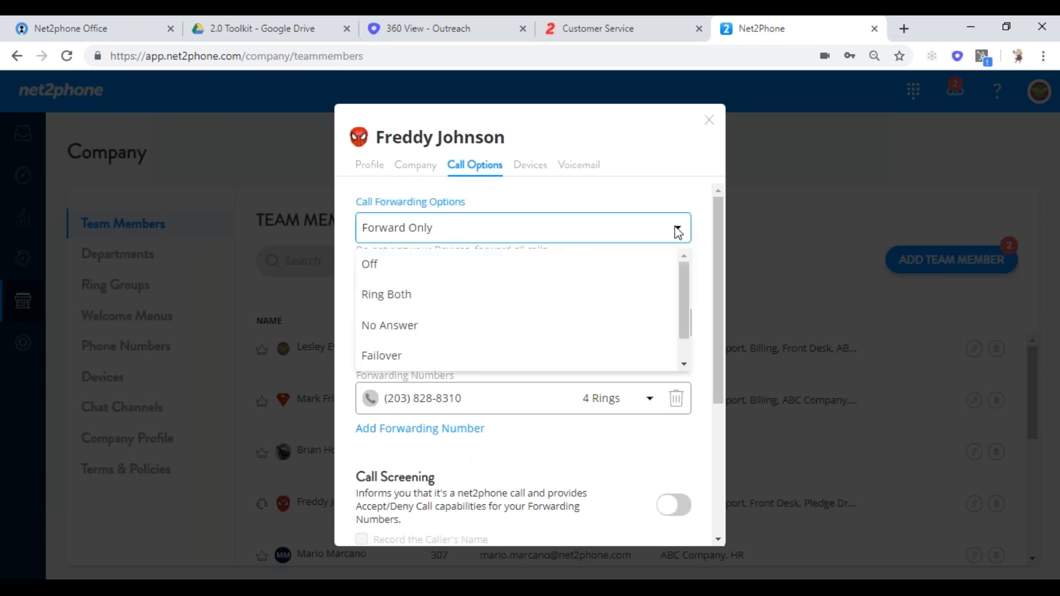
{"action": "left_click", "coordinate": [629, 265]}
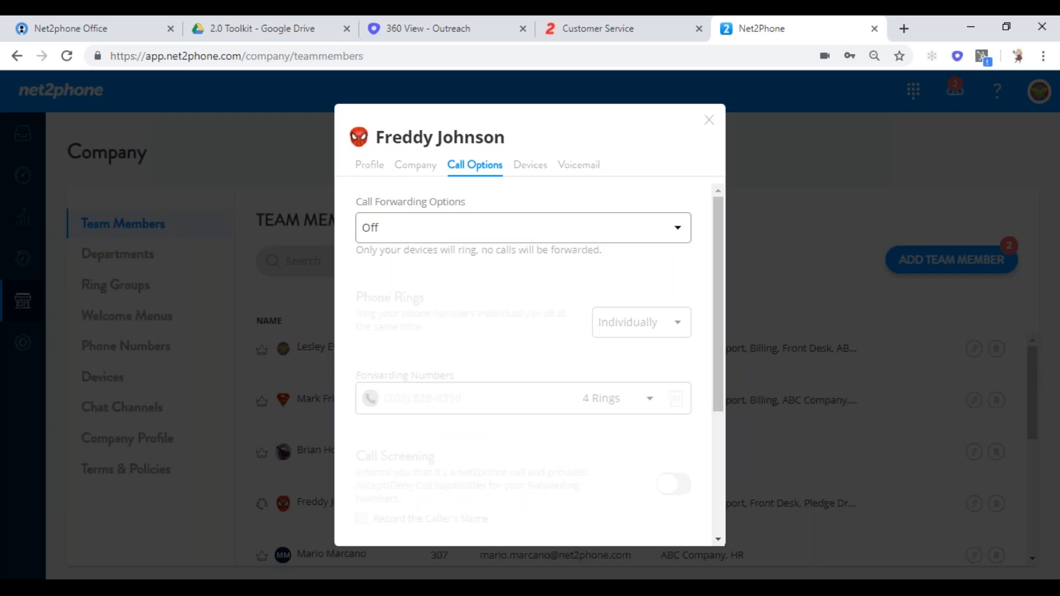
{"action": "left_click", "coordinate": [678, 230]}
{"action": "left_click", "coordinate": [626, 300]}
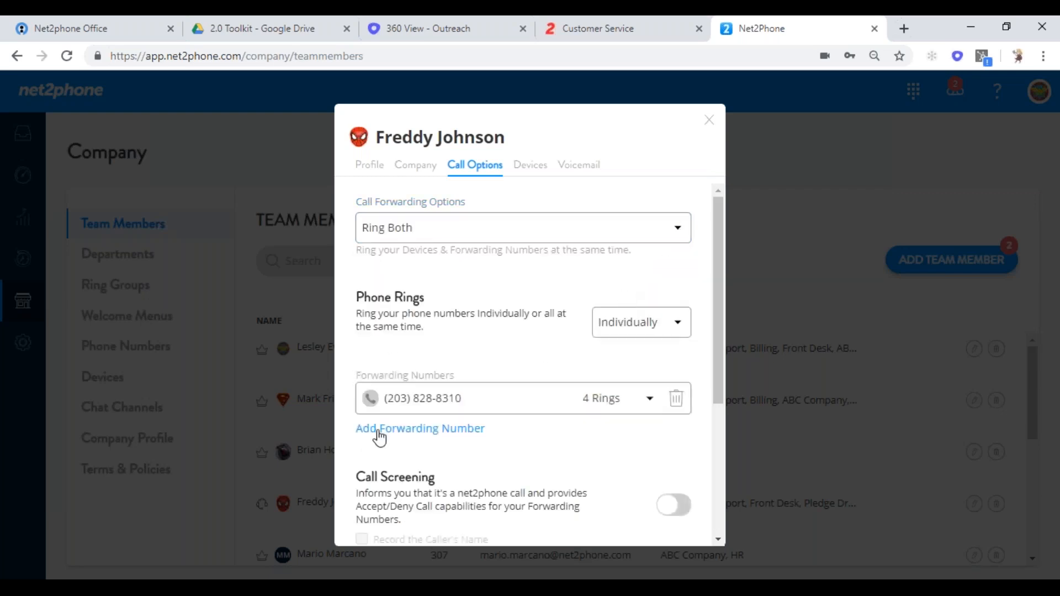
{"action": "left_click", "coordinate": [677, 402]}
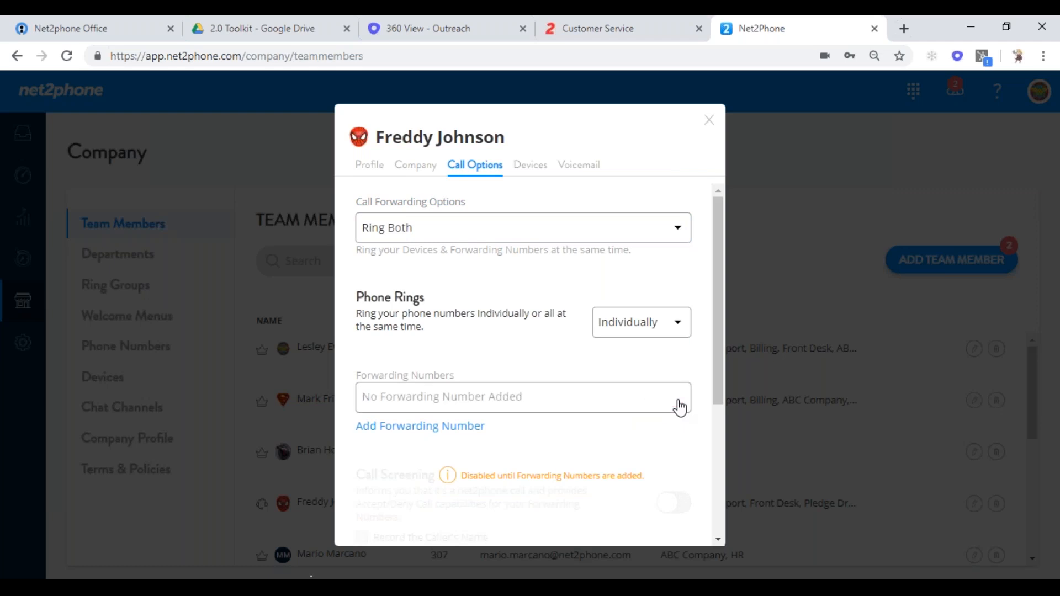
- Try Off for call forwarding, then switch it back to Ring Both
{"action": "left_click", "coordinate": [679, 231]}
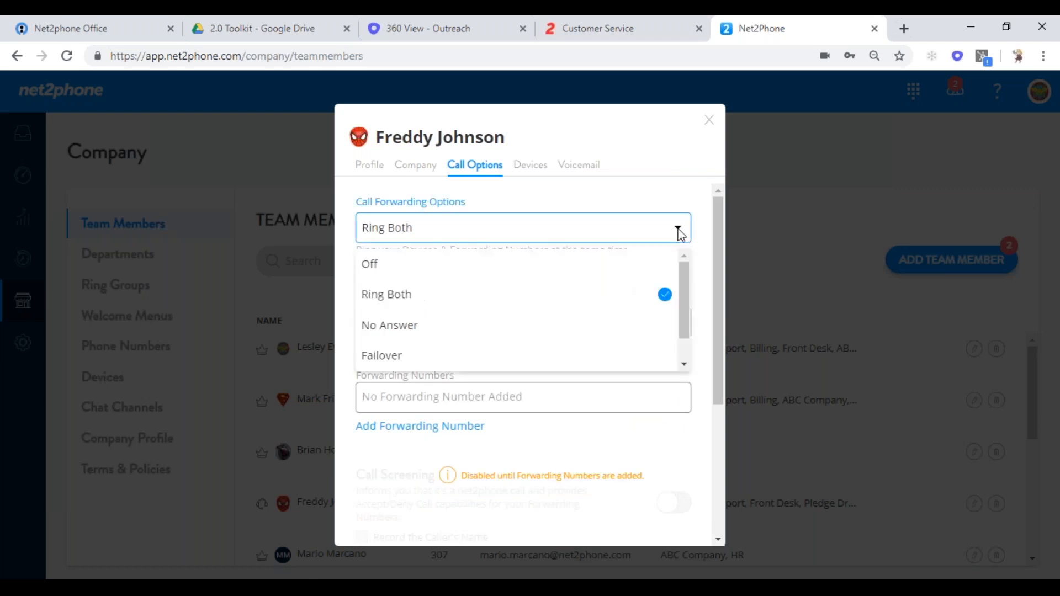
{"action": "left_click", "coordinate": [635, 270]}
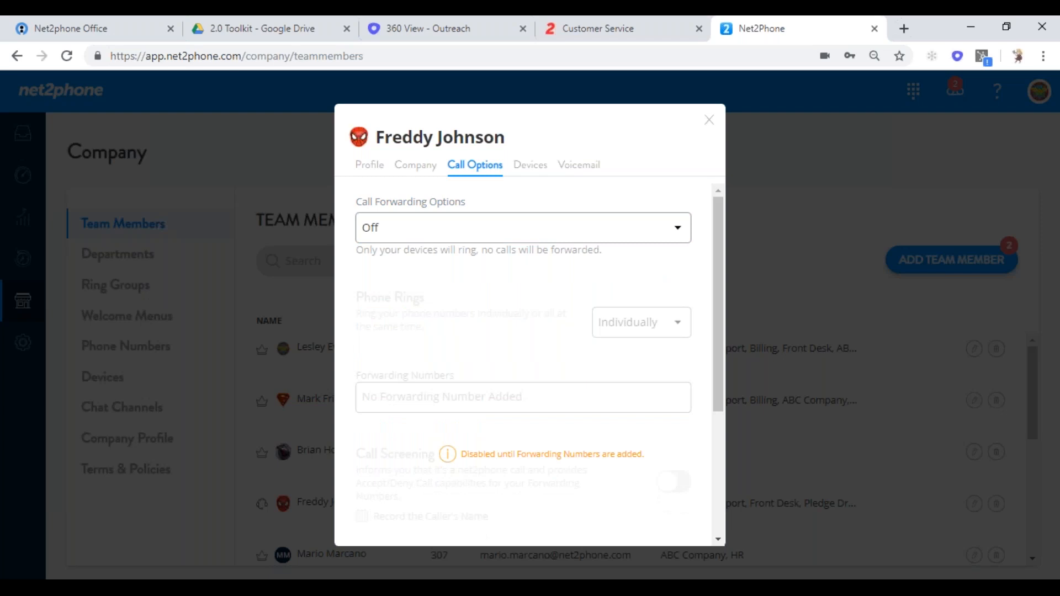
{"action": "left_click", "coordinate": [678, 228]}
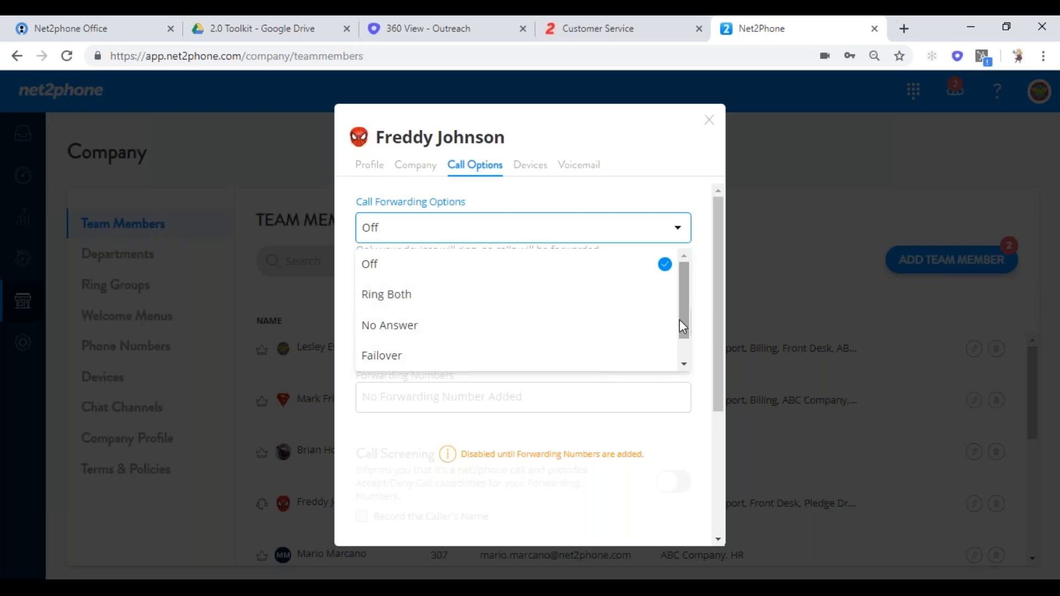
{"action": "scroll", "coordinate": [679, 319], "scroll_direction": "down", "scroll_amount": 1}
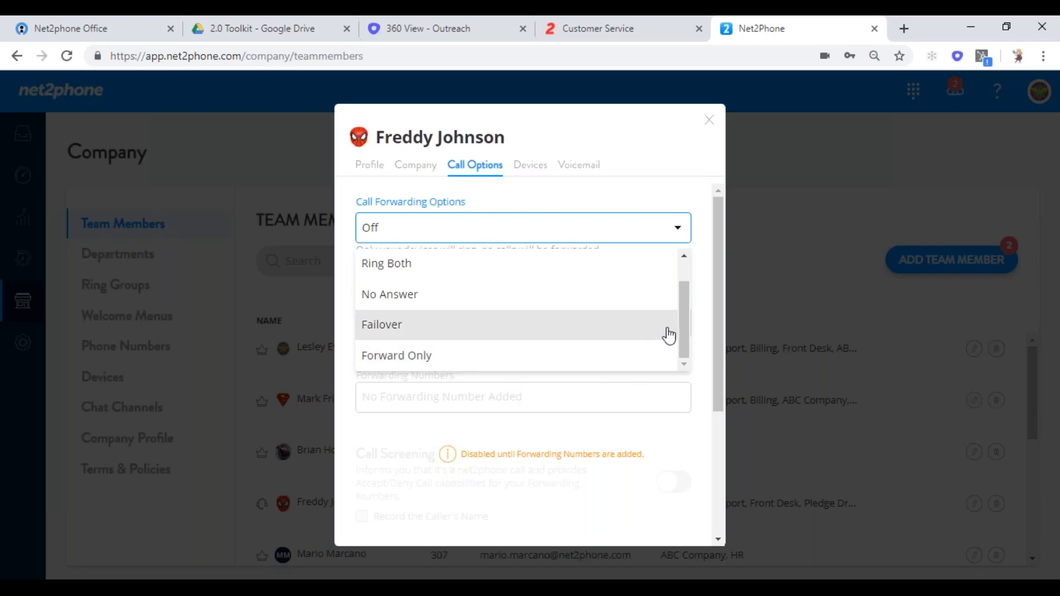
{"action": "left_click_drag", "start_coordinate": [683, 326], "coordinate": [684, 283]}
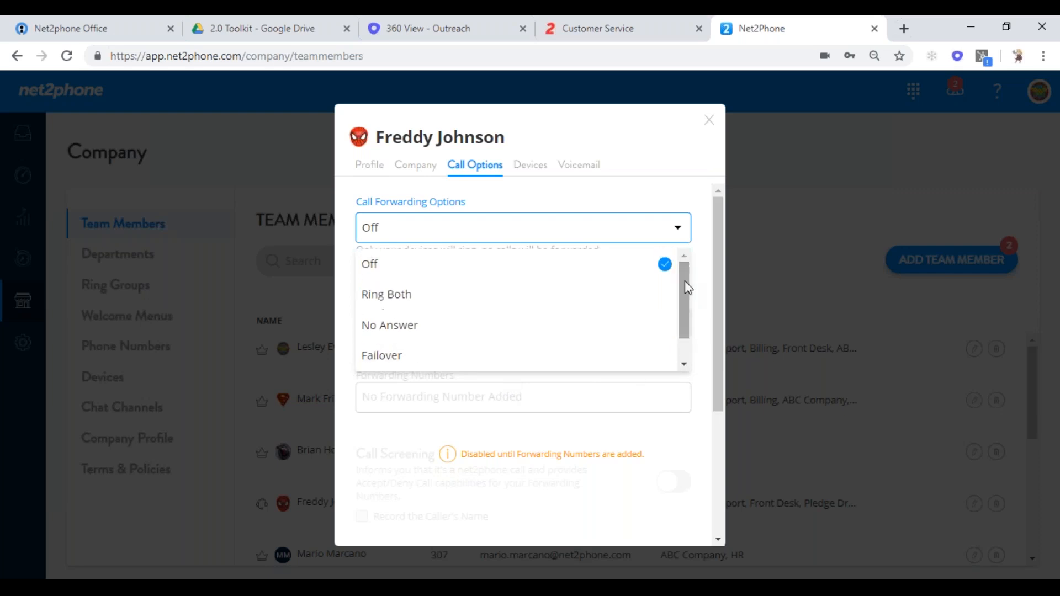
{"action": "left_click", "coordinate": [604, 296]}
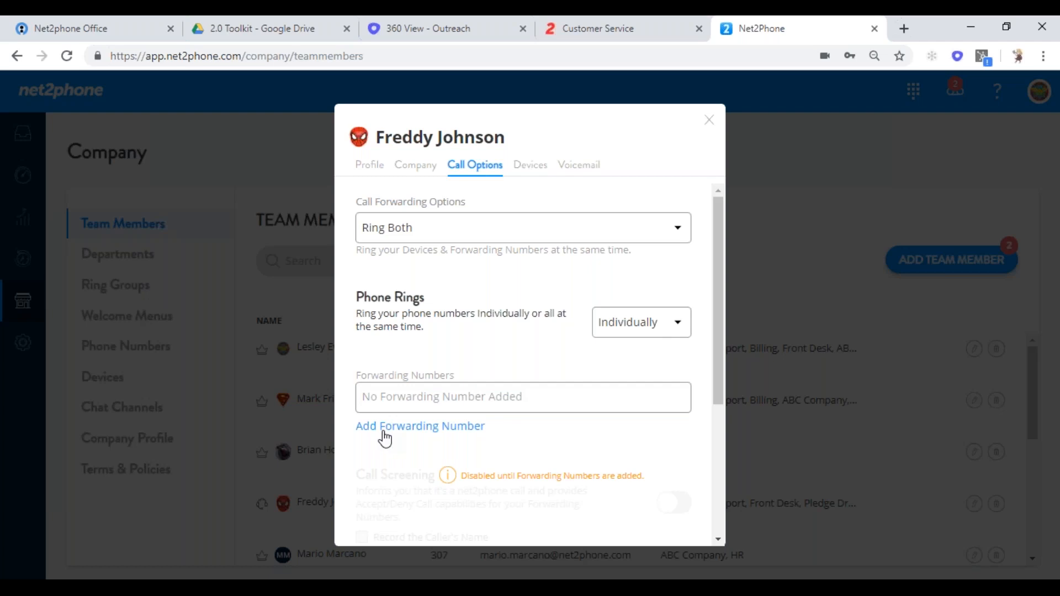
{"action": "left_click", "coordinate": [385, 439]}
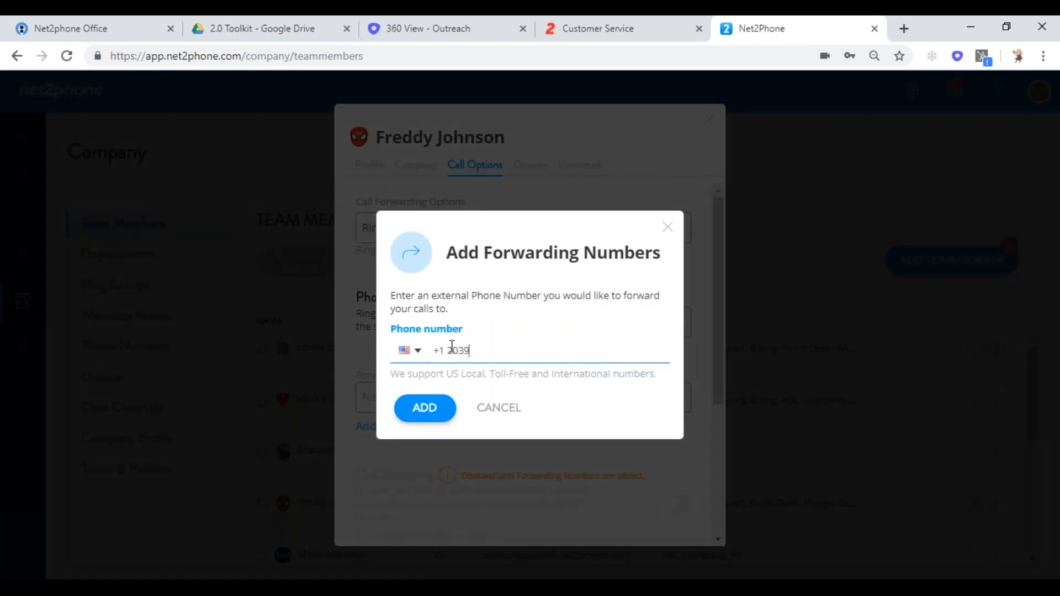
- Add the external phone number as a new forwarding number ringing 2 times
{"action": "left_click", "coordinate": [442, 421]}
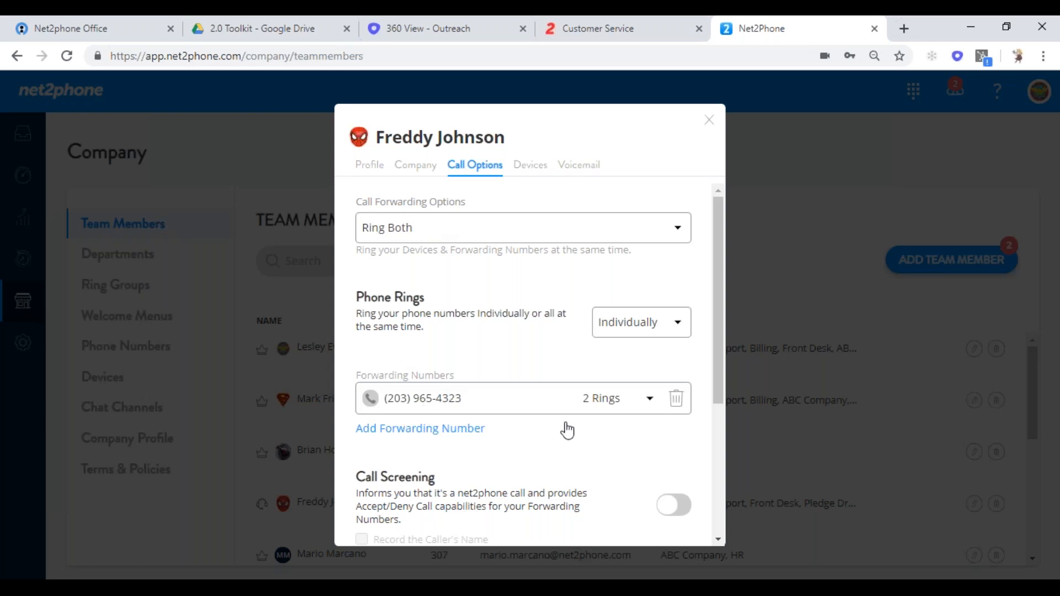
{"action": "left_click_drag", "start_coordinate": [717, 325], "coordinate": [723, 464]}
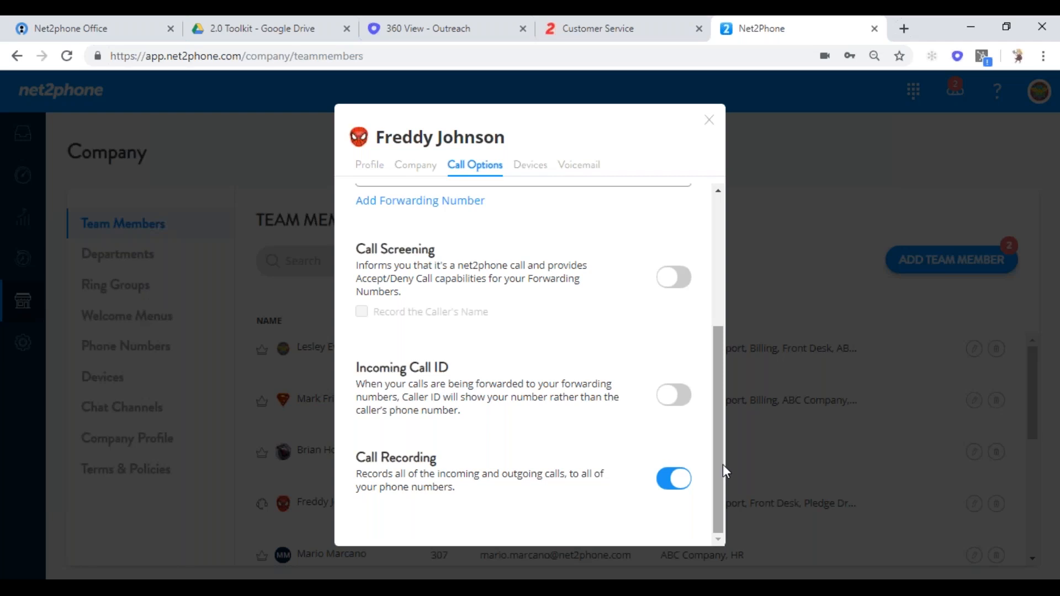
{"action": "left_click", "coordinate": [683, 407]}
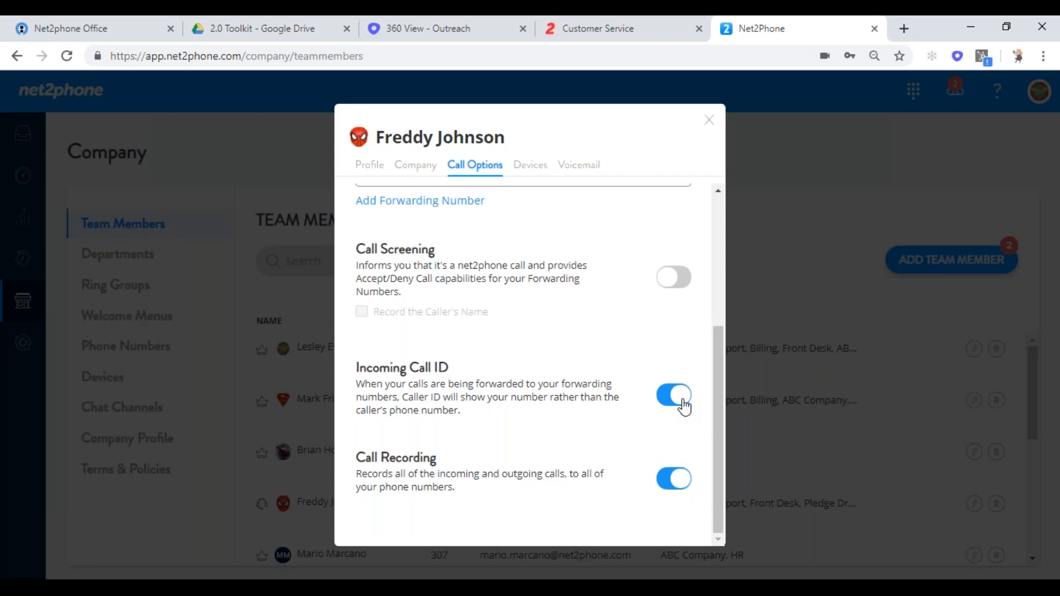
{"action": "left_click", "coordinate": [682, 403]}
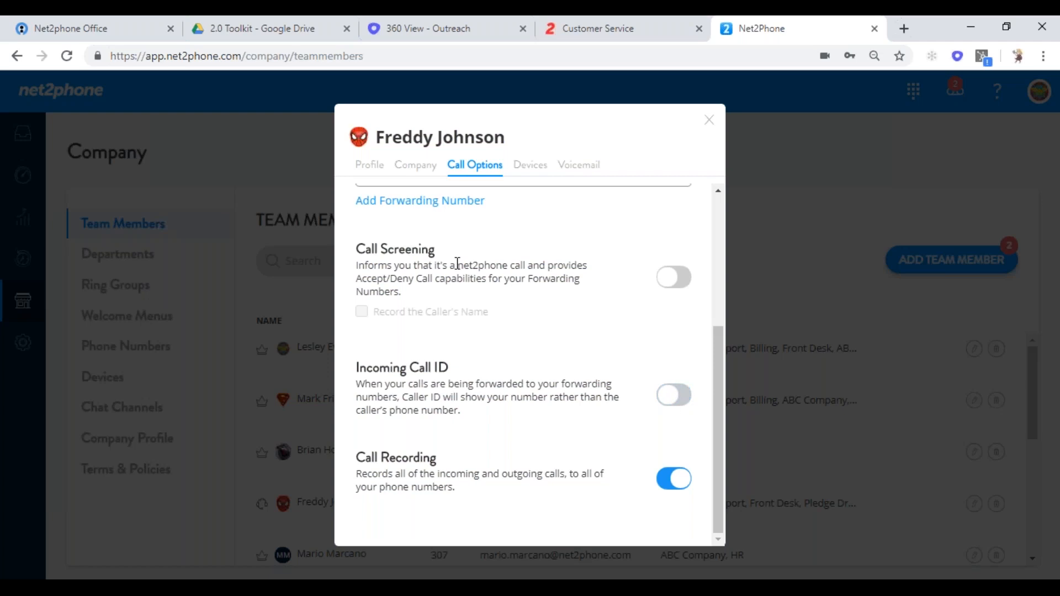
{"action": "left_click", "coordinate": [666, 404]}
{"action": "left_click", "coordinate": [683, 276]}
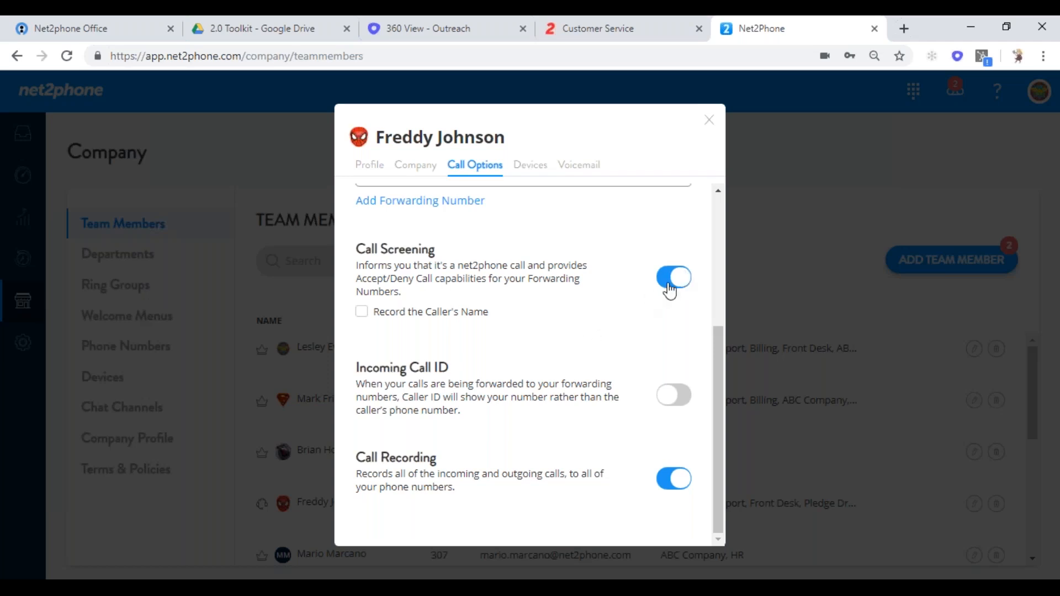
{"action": "left_click", "coordinate": [665, 283]}
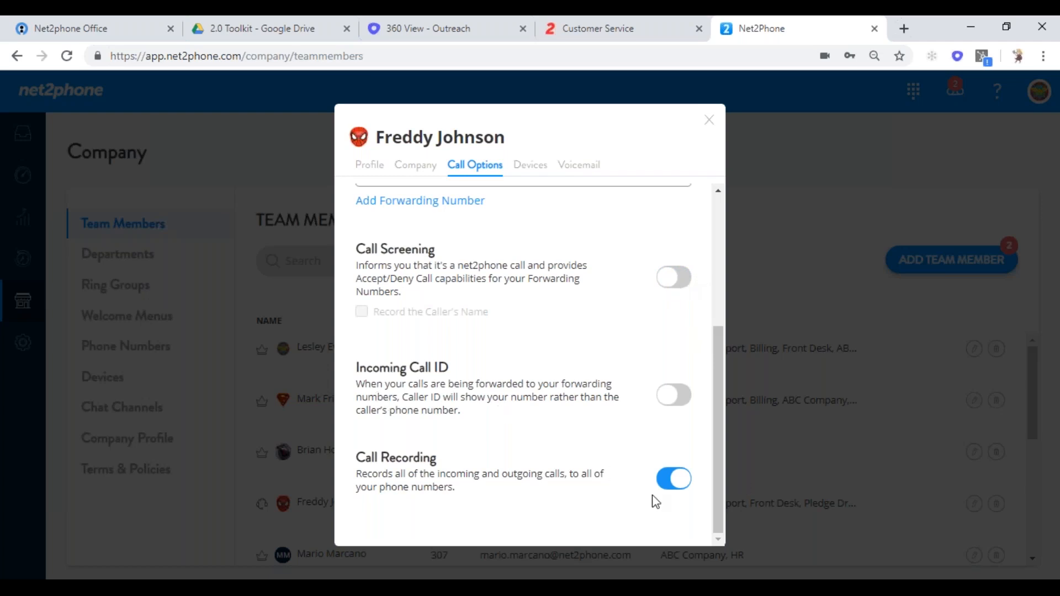
{"action": "left_click", "coordinate": [674, 479]}
{"action": "left_click", "coordinate": [683, 482]}
- On the Devices tab, set the member's outbound caller ID to the Open AA number
{"action": "left_click", "coordinate": [532, 171]}
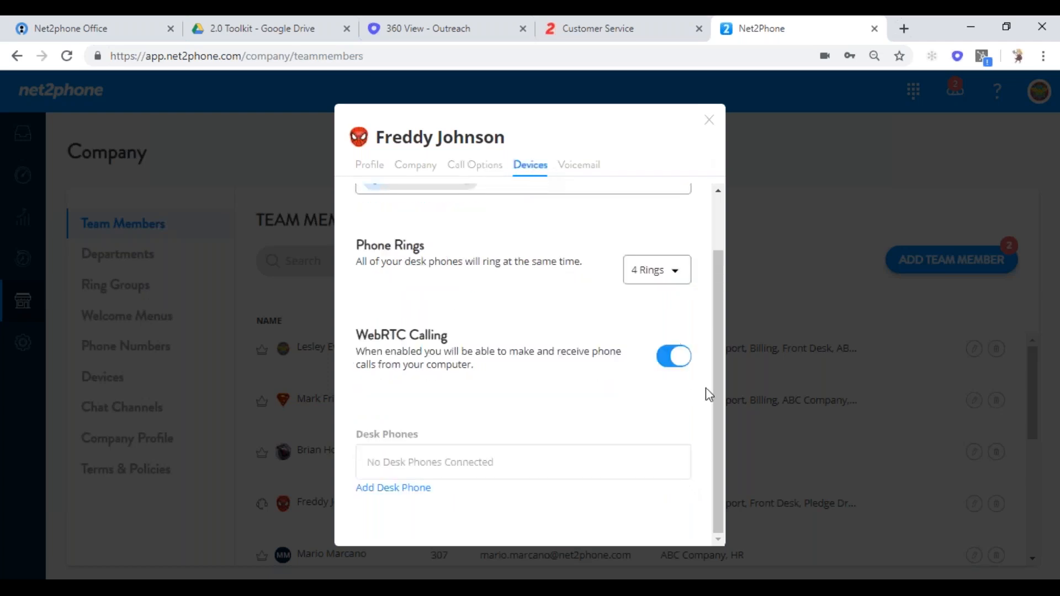
{"action": "left_click_drag", "start_coordinate": [719, 368], "coordinate": [710, 305]}
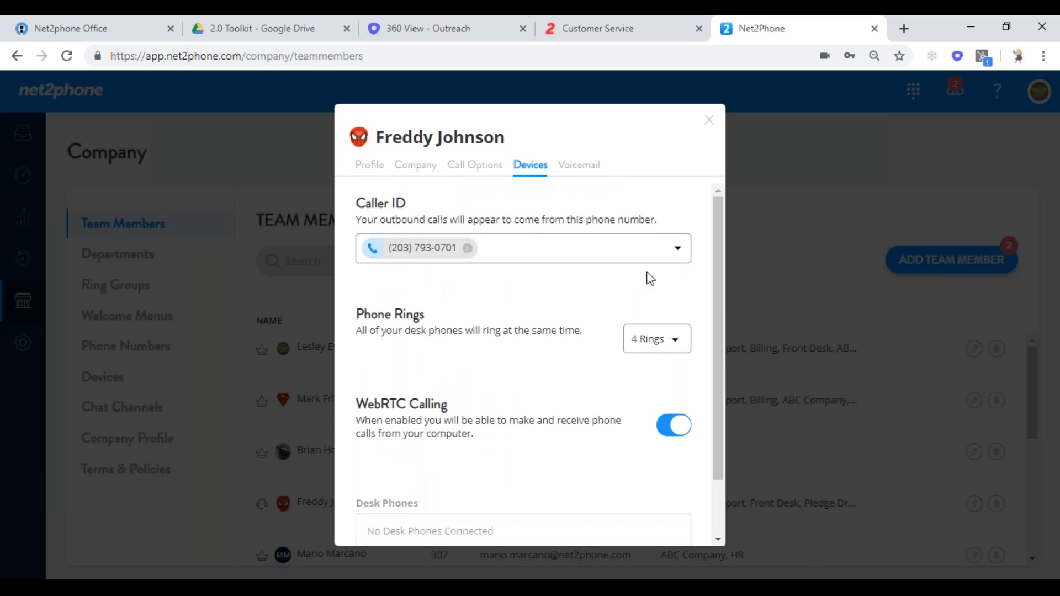
{"action": "left_click", "coordinate": [678, 250]}
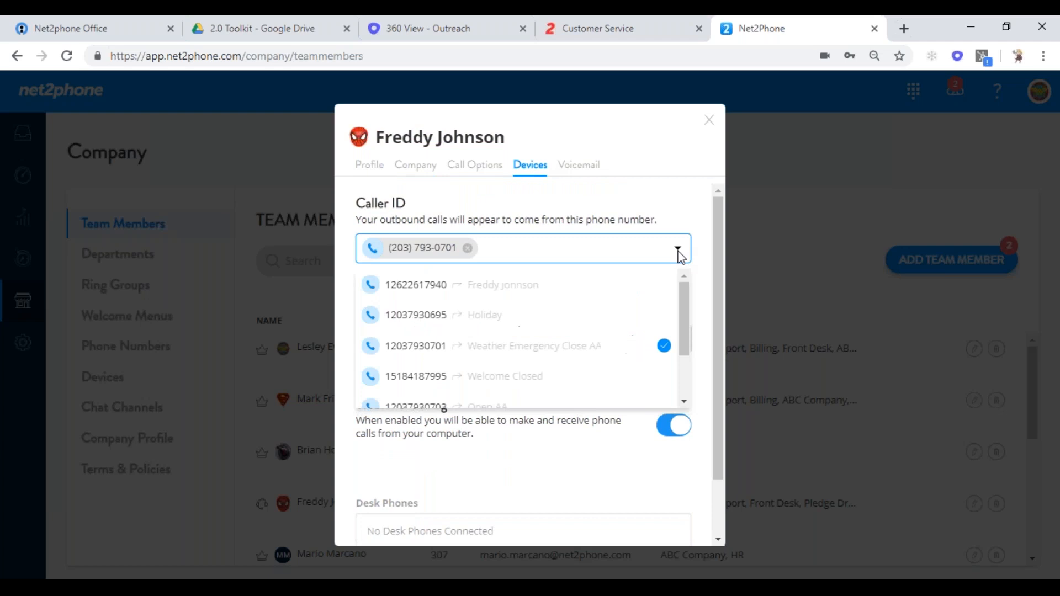
{"action": "left_click", "coordinate": [534, 286]}
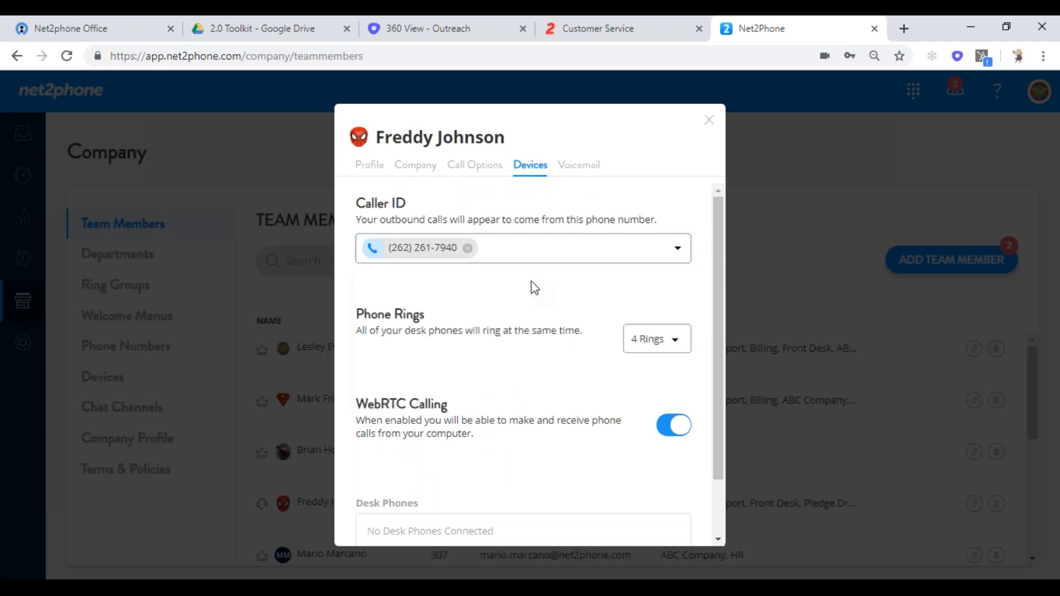
{"action": "left_click", "coordinate": [678, 250]}
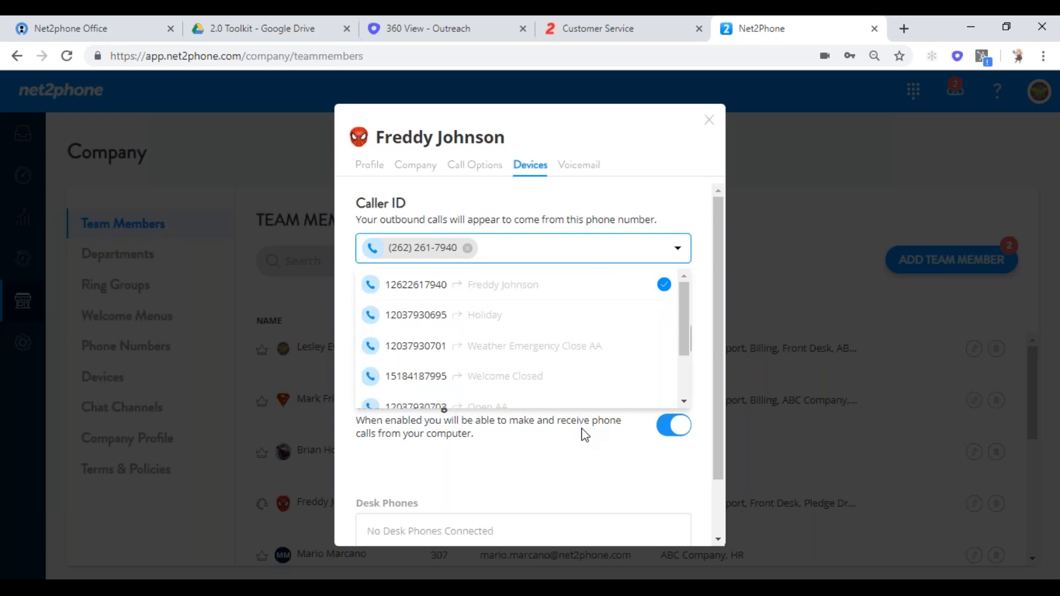
{"action": "left_click_drag", "start_coordinate": [685, 319], "coordinate": [684, 363]}
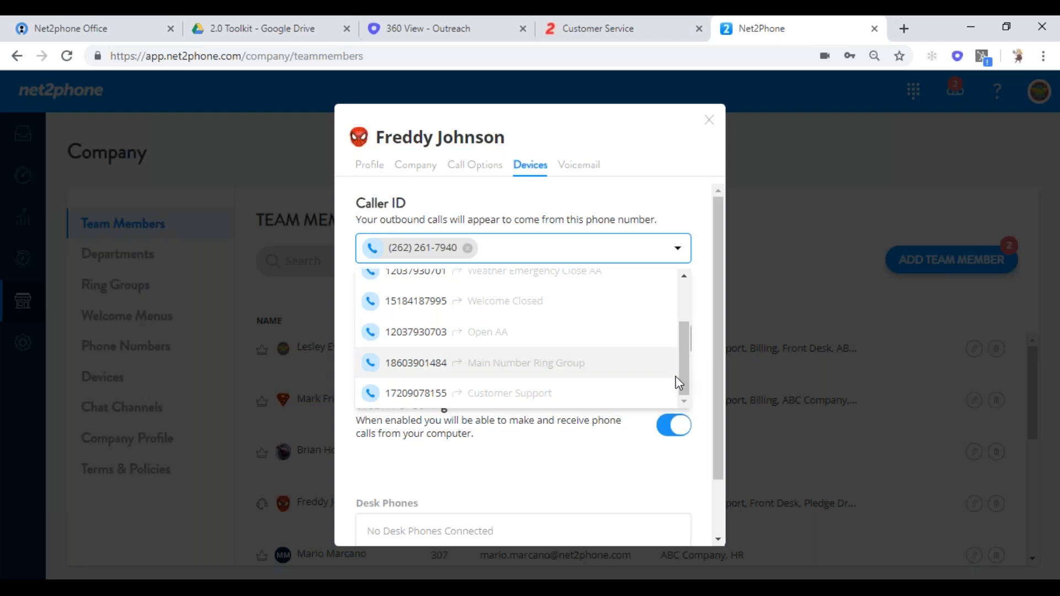
{"action": "left_click", "coordinate": [509, 341]}
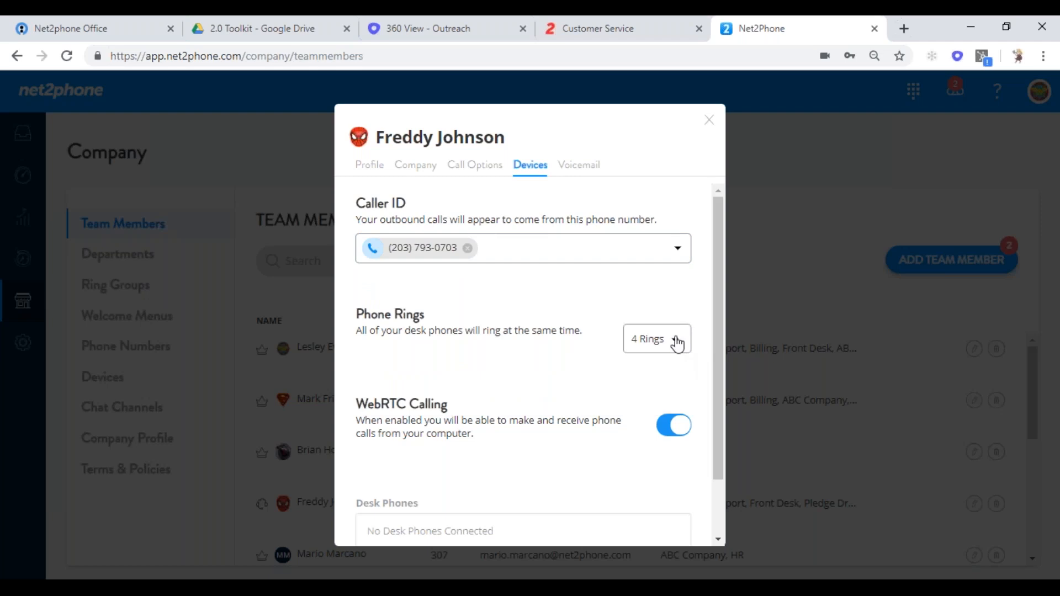
- Turn off WebRTC calling from the computer for the member
{"action": "left_click_drag", "start_coordinate": [719, 312], "coordinate": [720, 380]}
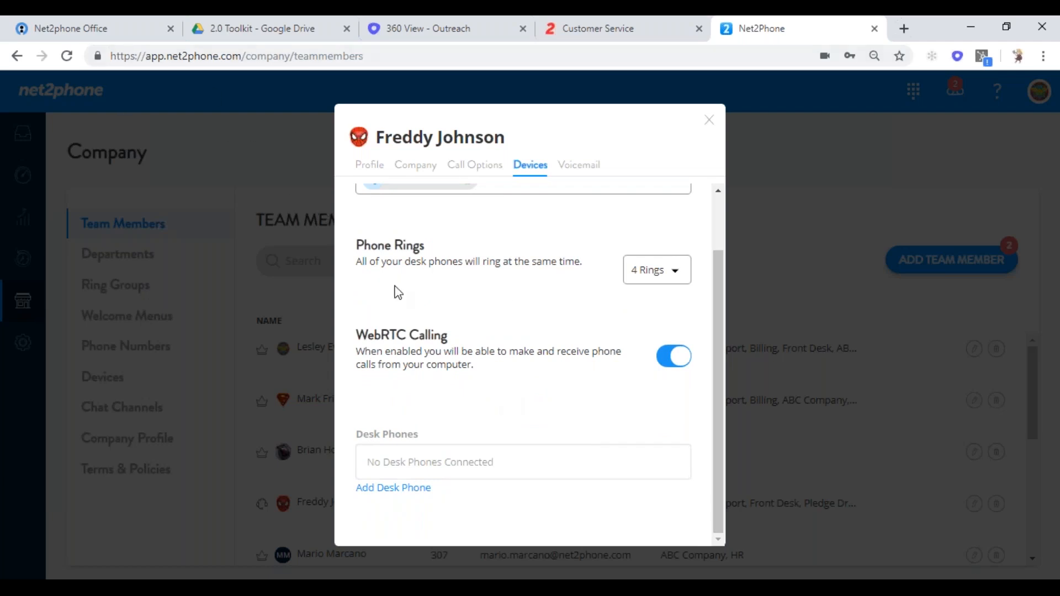
{"action": "left_click", "coordinate": [668, 359]}
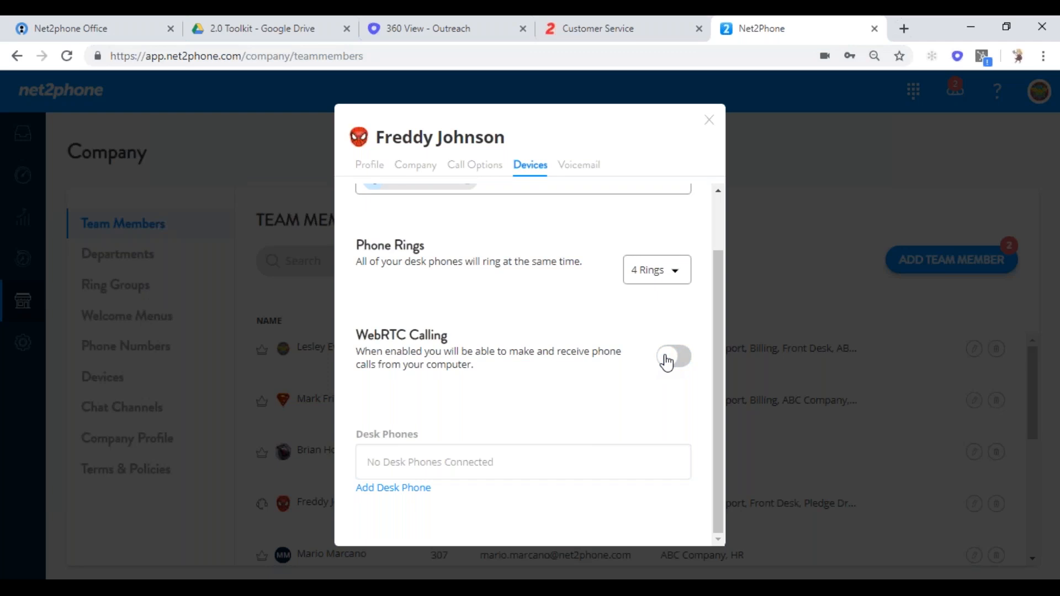
{"action": "left_click", "coordinate": [576, 167]}
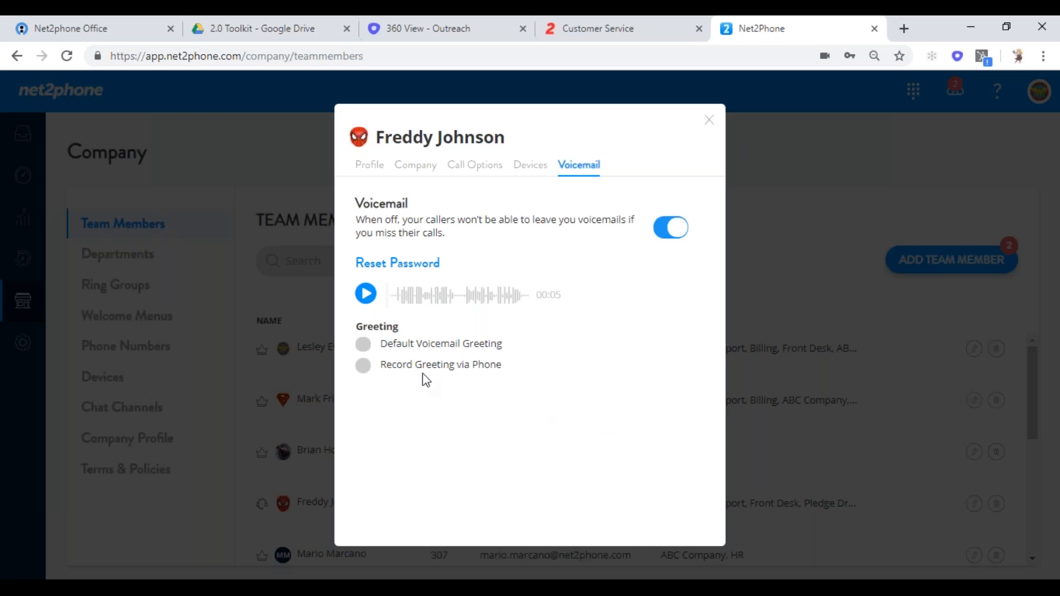
- Choose Record Greeting via Phone, then close the member editor
{"action": "left_click", "coordinate": [366, 367]}
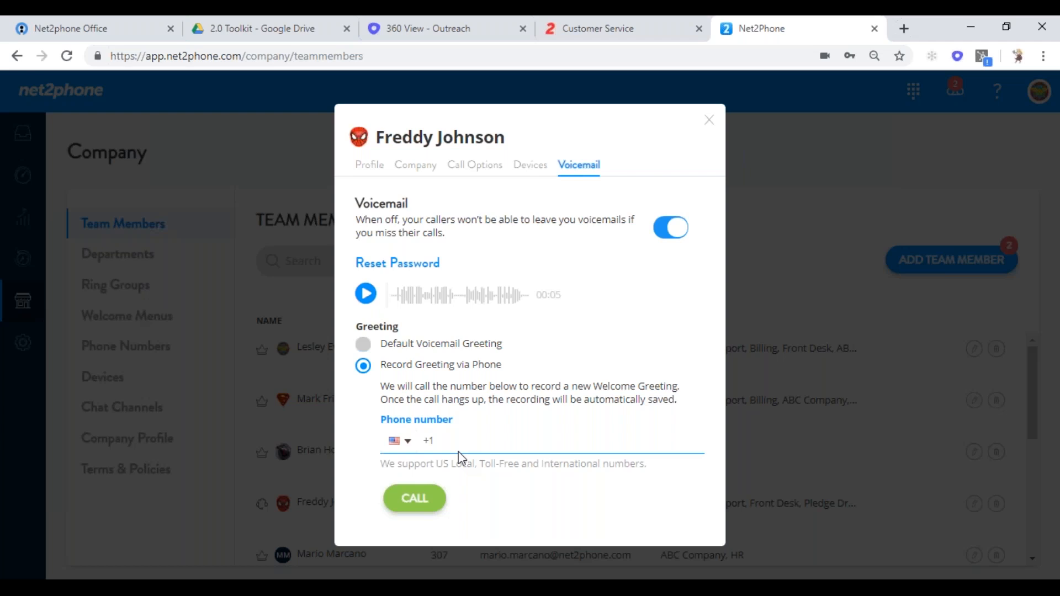
{"action": "left_click", "coordinate": [709, 121]}
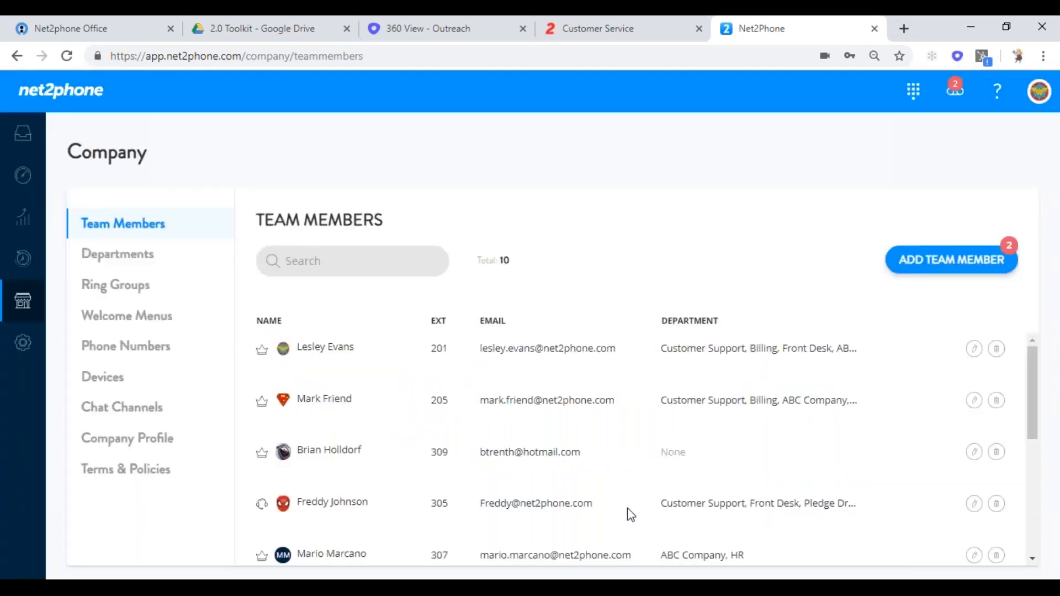
{"action": "mouse_move", "coordinate": [1031, 366]}
{"action": "left_mouse_down"}
{"action": "mouse_move", "coordinate": [1025, 526]}
{"action": "mouse_move", "coordinate": [1020, 349]}
{"action": "left_mouse_up"}
- Delete the 123 School department from Departments, then open Customer Support (extension 3001) for editing
{"action": "left_click", "coordinate": [139, 267]}
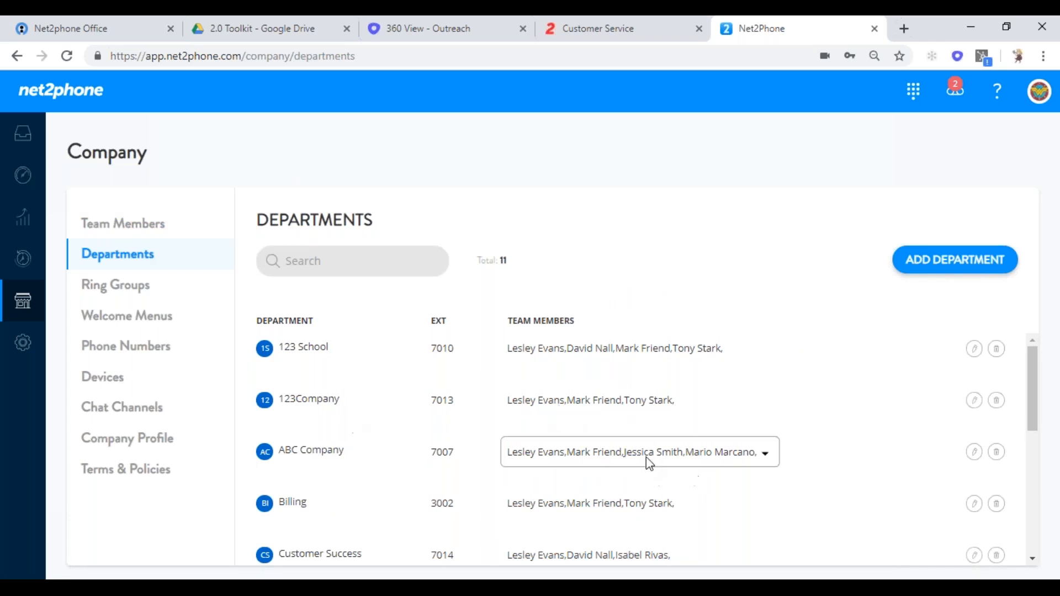
{"action": "left_click", "coordinate": [997, 349]}
{"action": "left_click", "coordinate": [665, 429]}
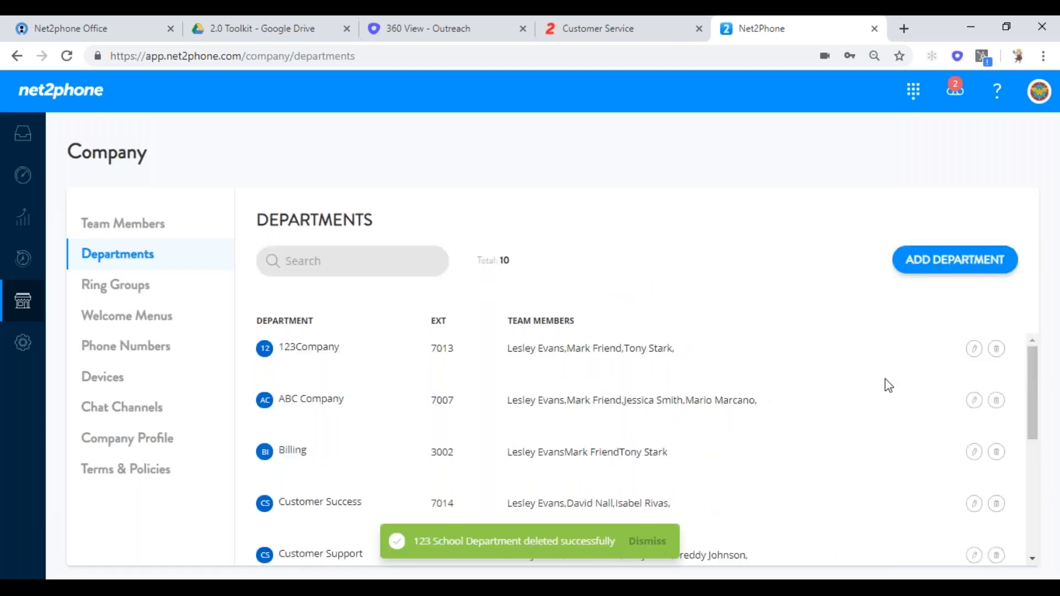
{"action": "left_click_drag", "start_coordinate": [1035, 381], "coordinate": [1033, 432]}
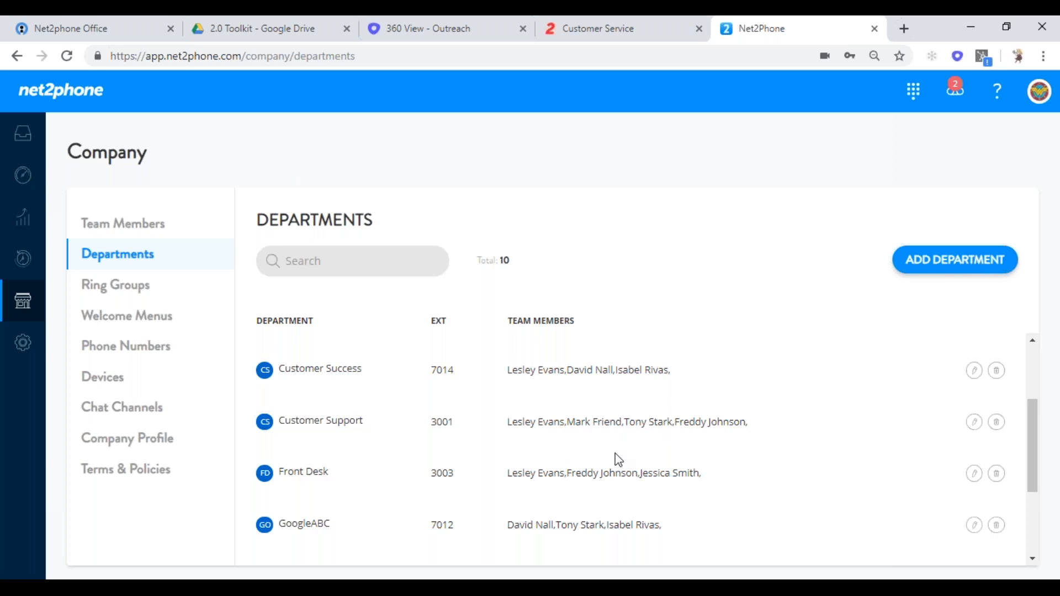
{"action": "left_click", "coordinate": [974, 423]}
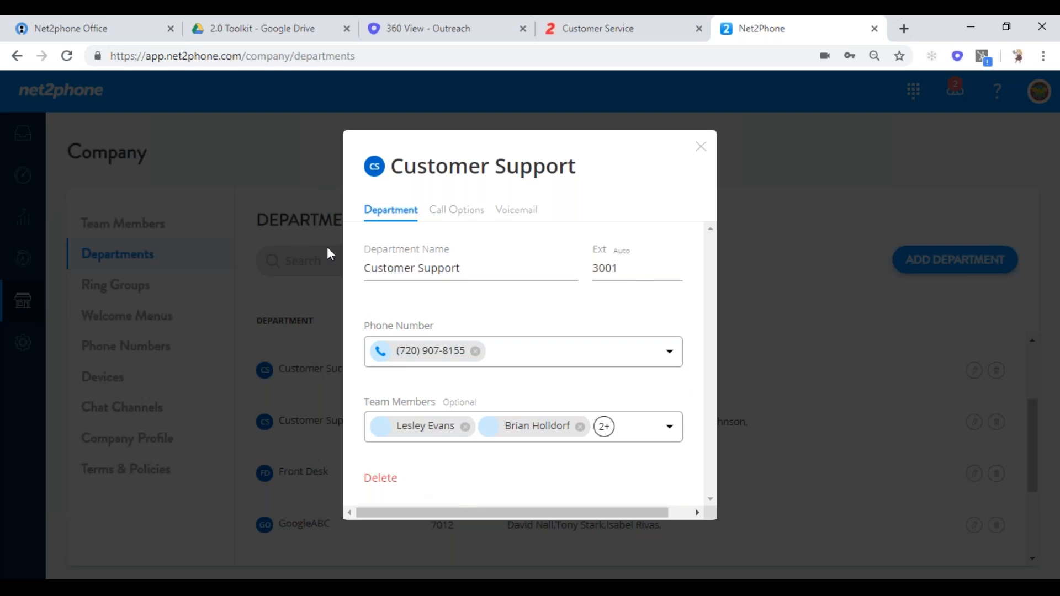
- Switch Customer Support's forwarding rule to ring one member at a time, then back to ring all
{"action": "left_click", "coordinate": [467, 212]}
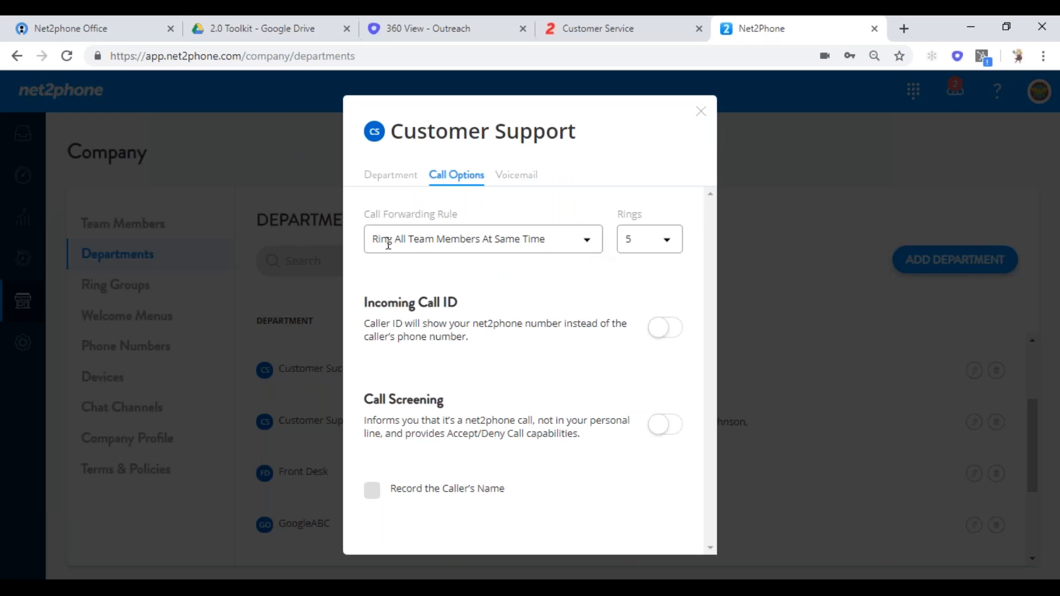
{"action": "left_click", "coordinate": [593, 248]}
{"action": "left_click", "coordinate": [521, 309]}
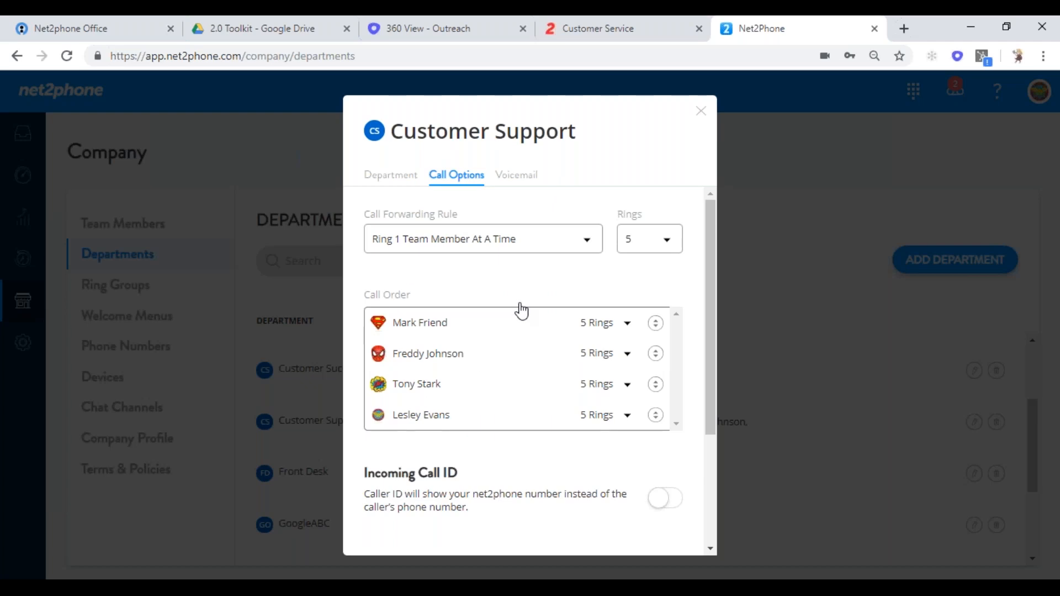
{"action": "triple_click", "coordinate": [469, 364]}
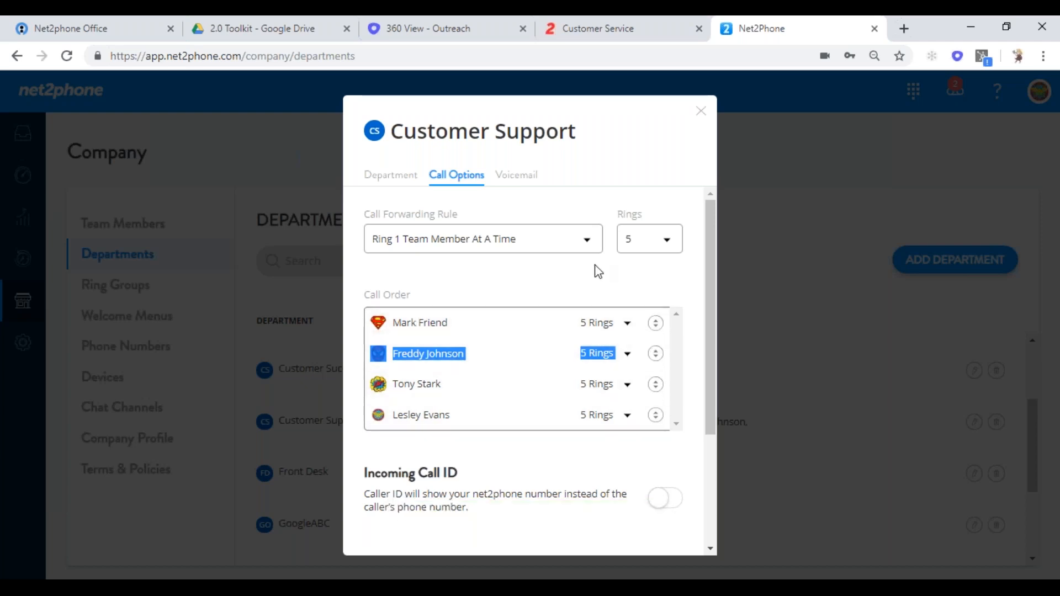
{"action": "left_click", "coordinate": [585, 248]}
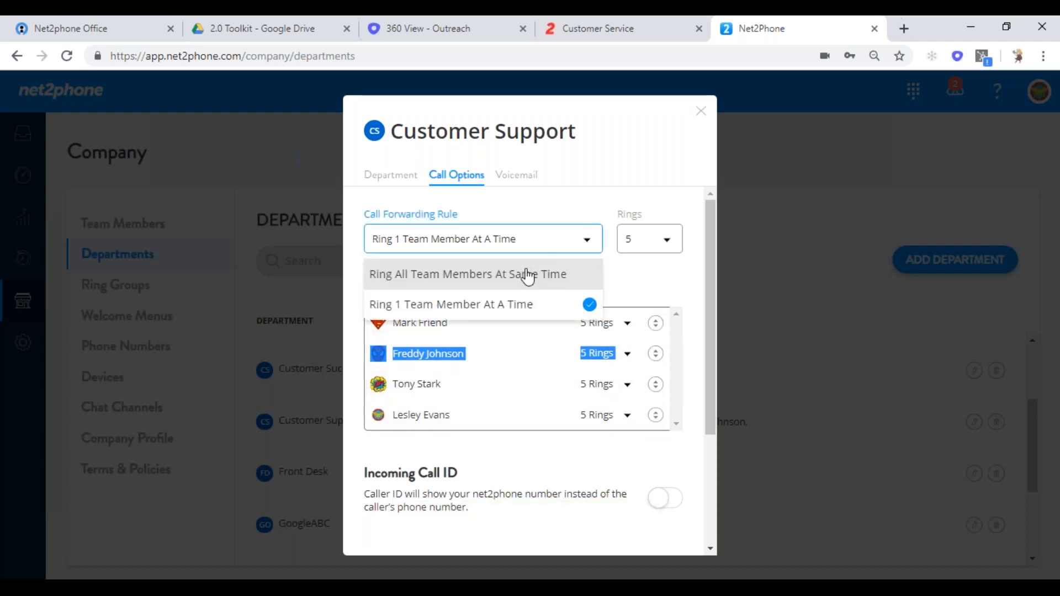
{"action": "left_click", "coordinate": [525, 274]}
- Turn Customer Support's voicemail off and close its settings dialog
{"action": "left_click", "coordinate": [517, 175]}
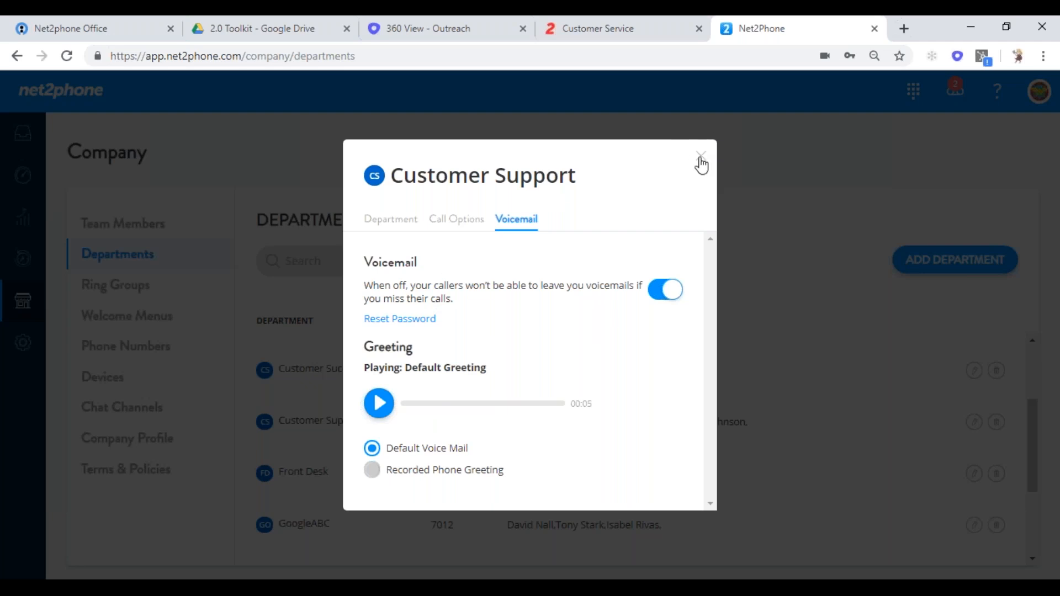
{"action": "left_click", "coordinate": [657, 292]}
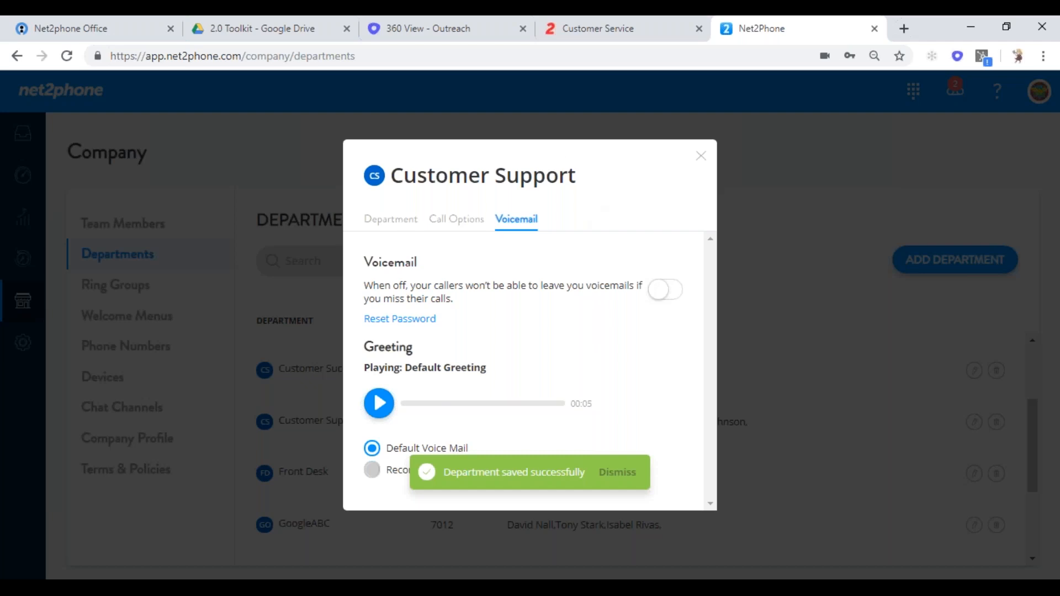
{"action": "left_click", "coordinate": [701, 158]}
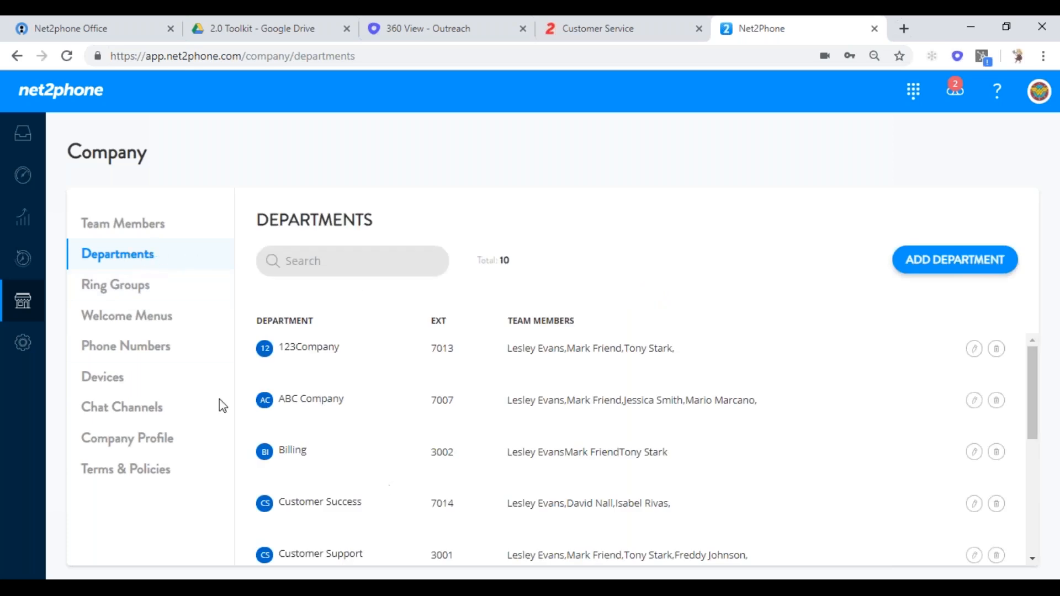
- Open the Main Number Ring Group (extension 3020) from the Ring Groups list for editing
{"action": "left_click", "coordinate": [133, 287]}
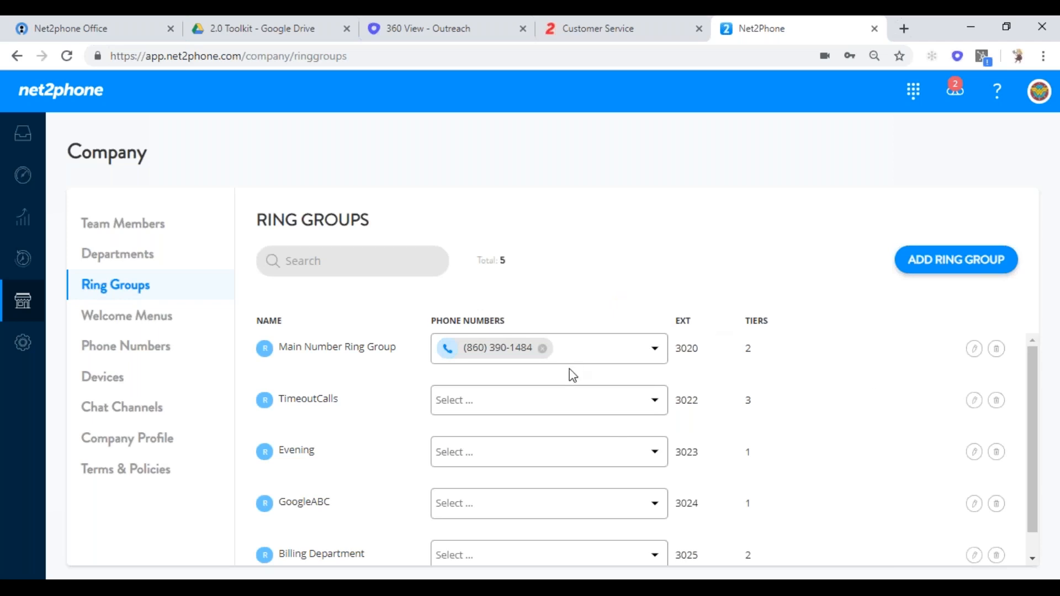
{"action": "left_click", "coordinate": [974, 350]}
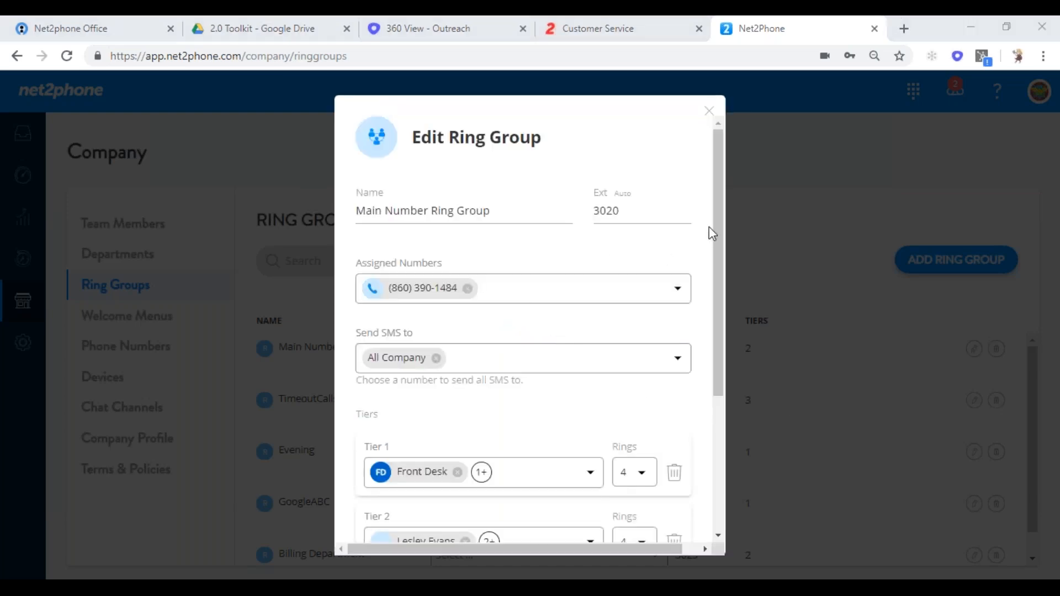
- Remove the ring group's second tier and add a Tier 3 ringing the Customer Support department
{"action": "left_click_drag", "start_coordinate": [721, 223], "coordinate": [712, 359]}
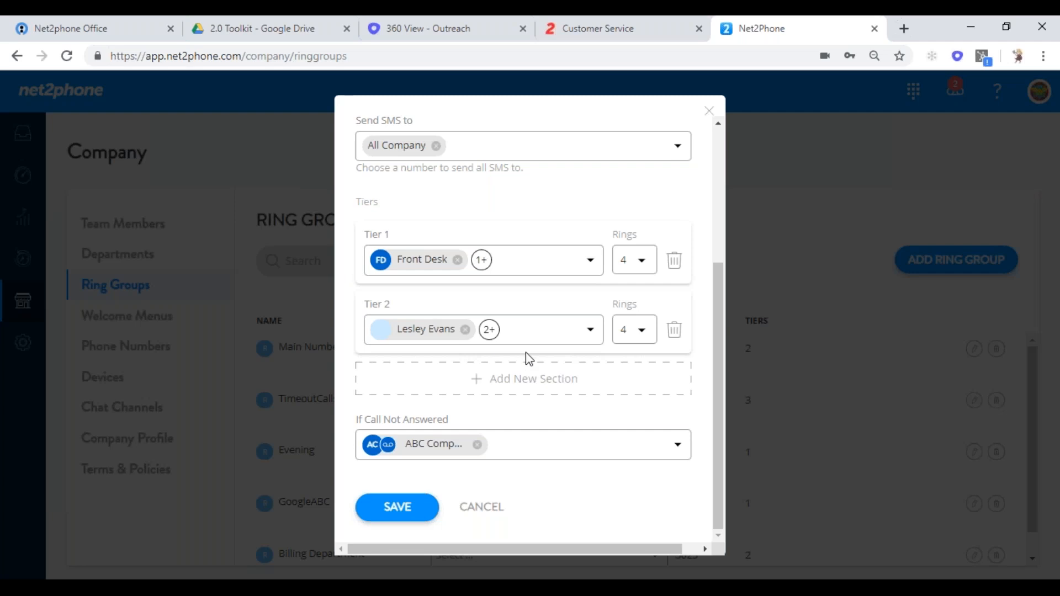
{"action": "left_click", "coordinate": [675, 334]}
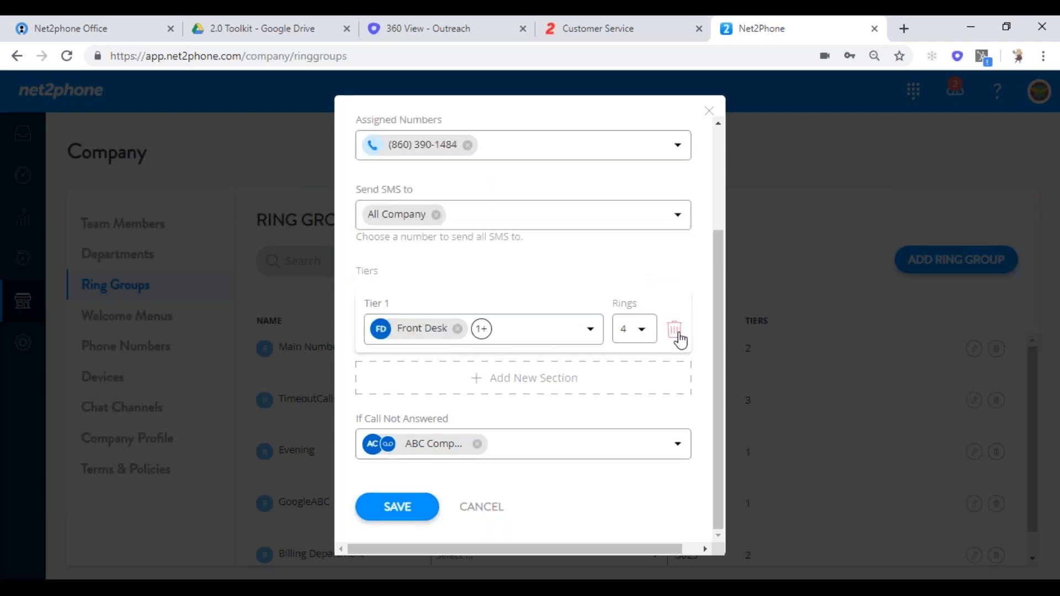
{"action": "left_click", "coordinate": [512, 390]}
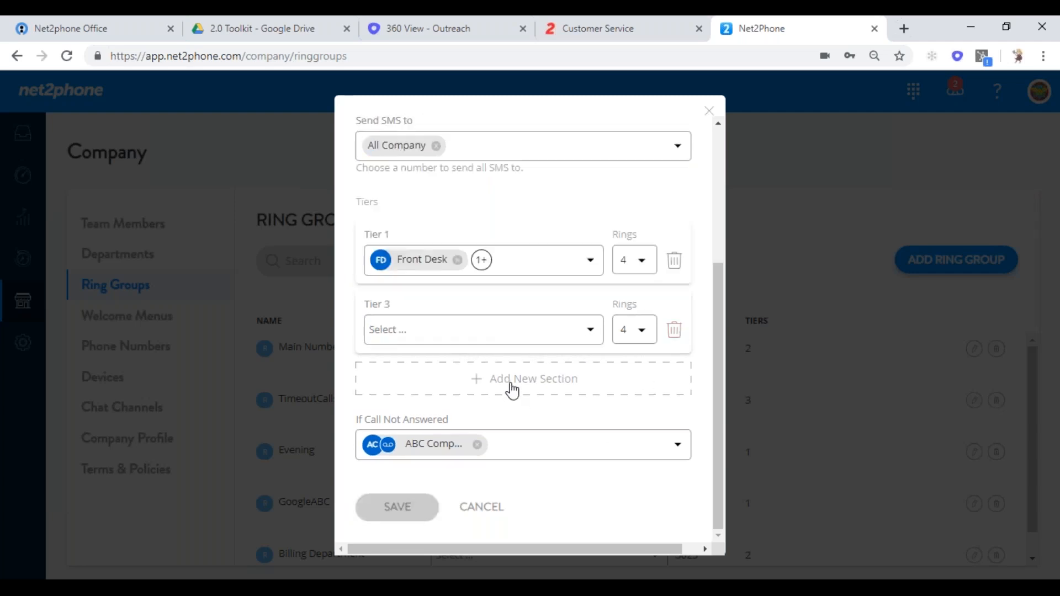
{"action": "left_click", "coordinate": [591, 331]}
{"action": "mouse_move", "coordinate": [533, 388]}
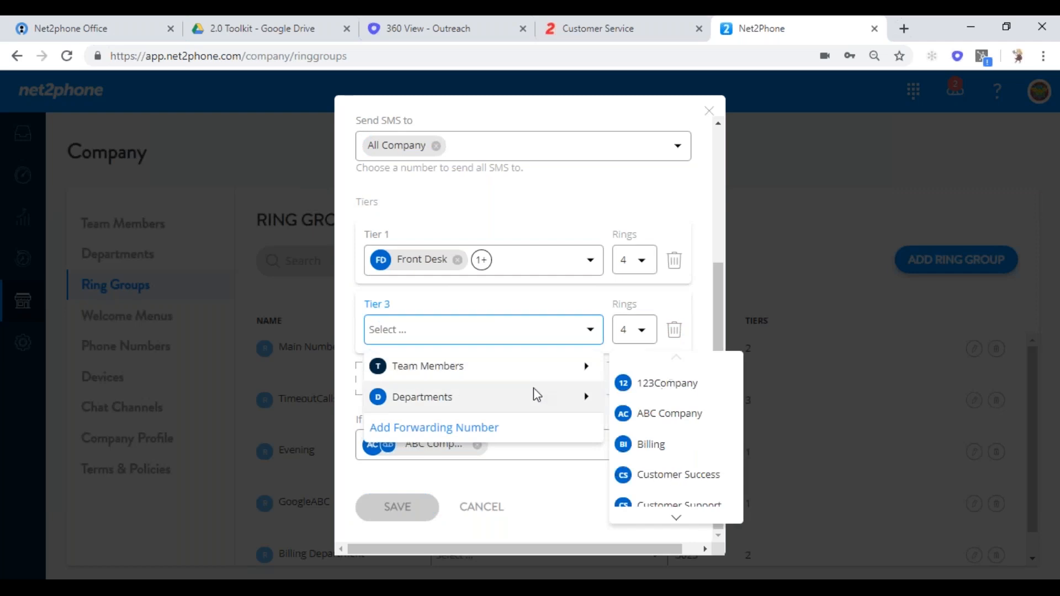
{"action": "left_click", "coordinate": [656, 504]}
{"action": "mouse_move", "coordinate": [588, 399]}
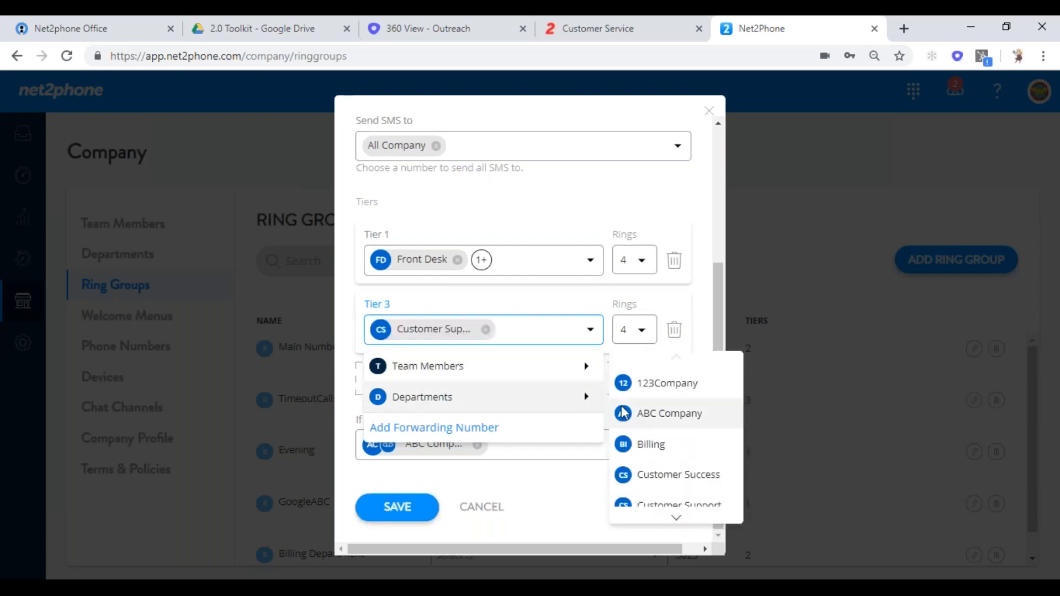
{"action": "left_click", "coordinate": [569, 304]}
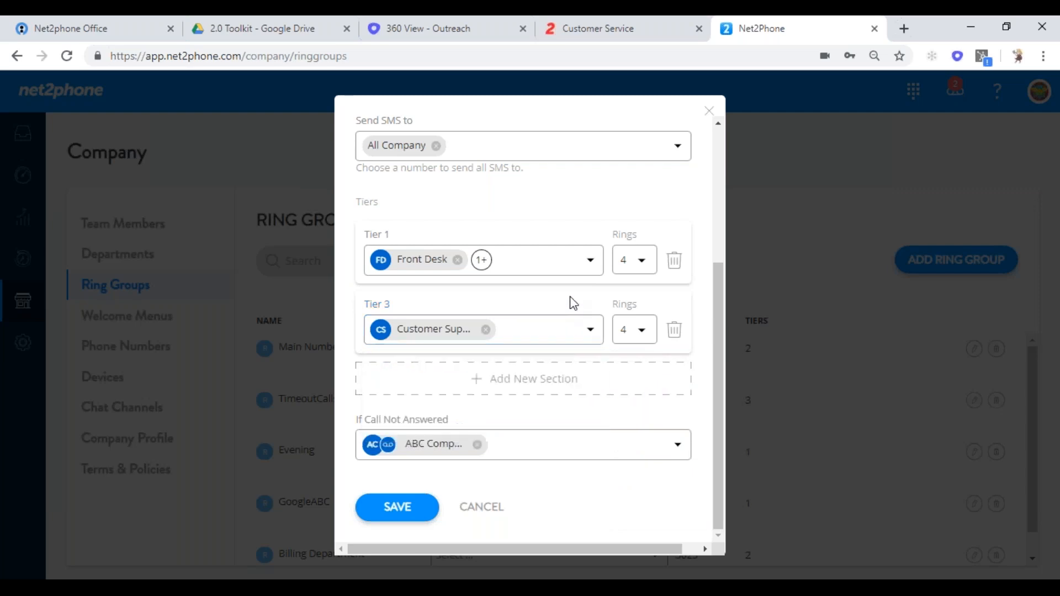
- Add a Tier 4 ringing the Customer Support department plus one team member
{"action": "left_click", "coordinate": [480, 381]}
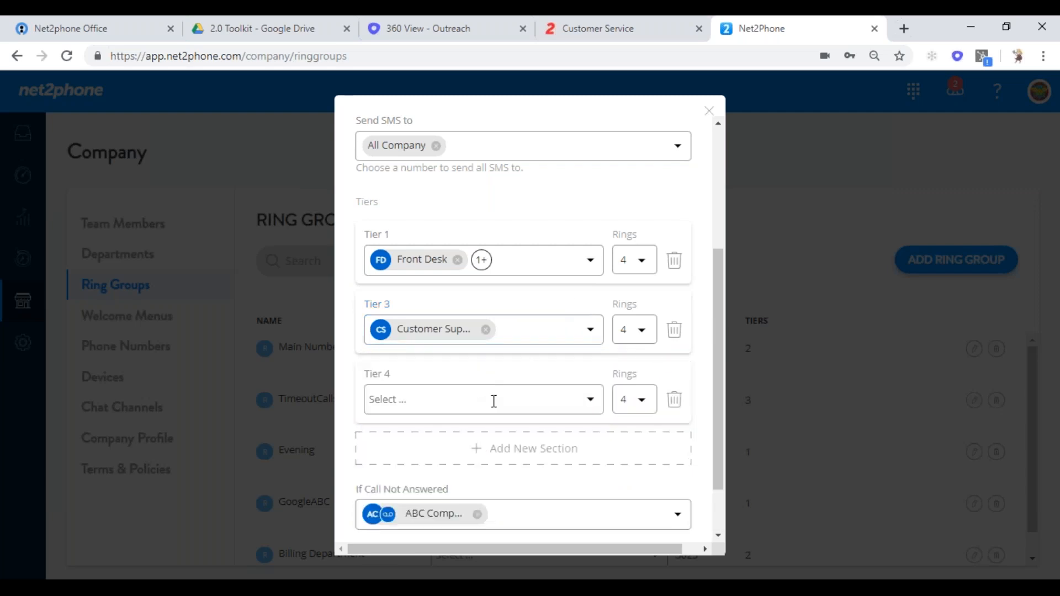
{"action": "left_click", "coordinate": [591, 401]}
{"action": "mouse_move", "coordinate": [565, 466]}
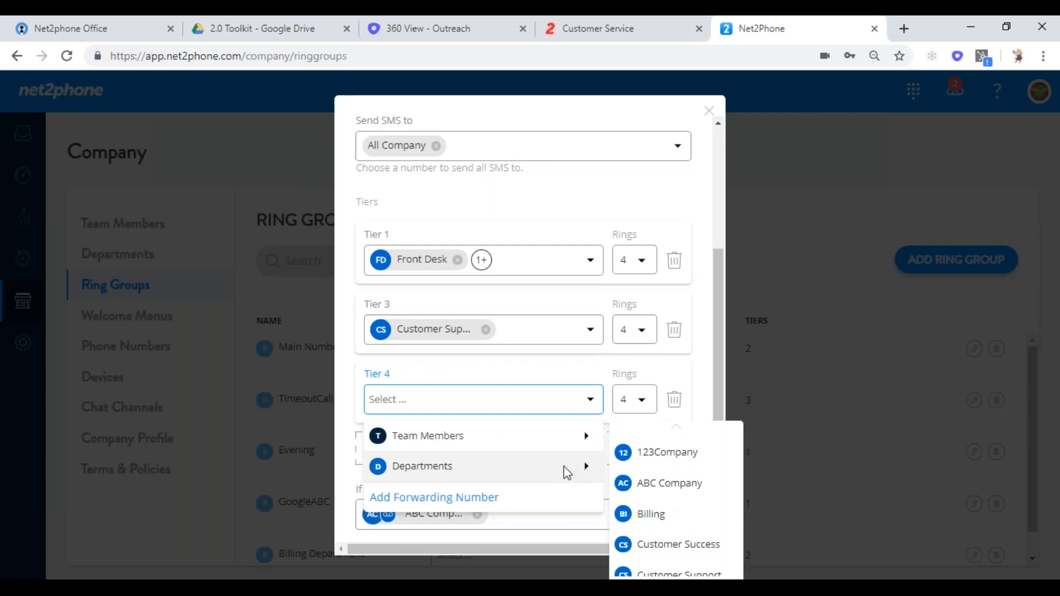
{"action": "left_click", "coordinate": [662, 574]}
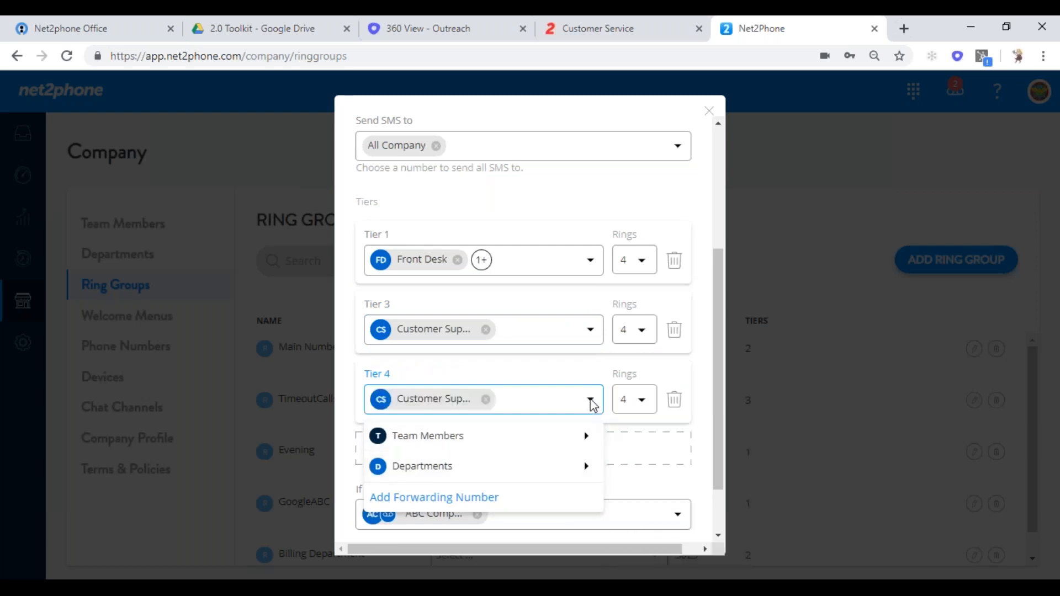
{"action": "mouse_move", "coordinate": [599, 448]}
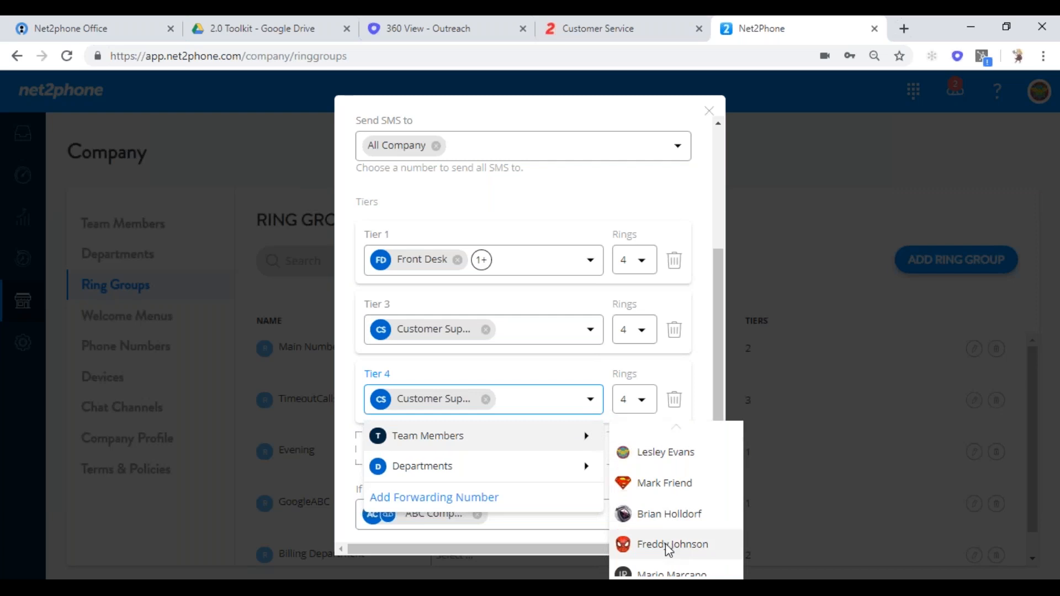
{"action": "left_click", "coordinate": [668, 572]}
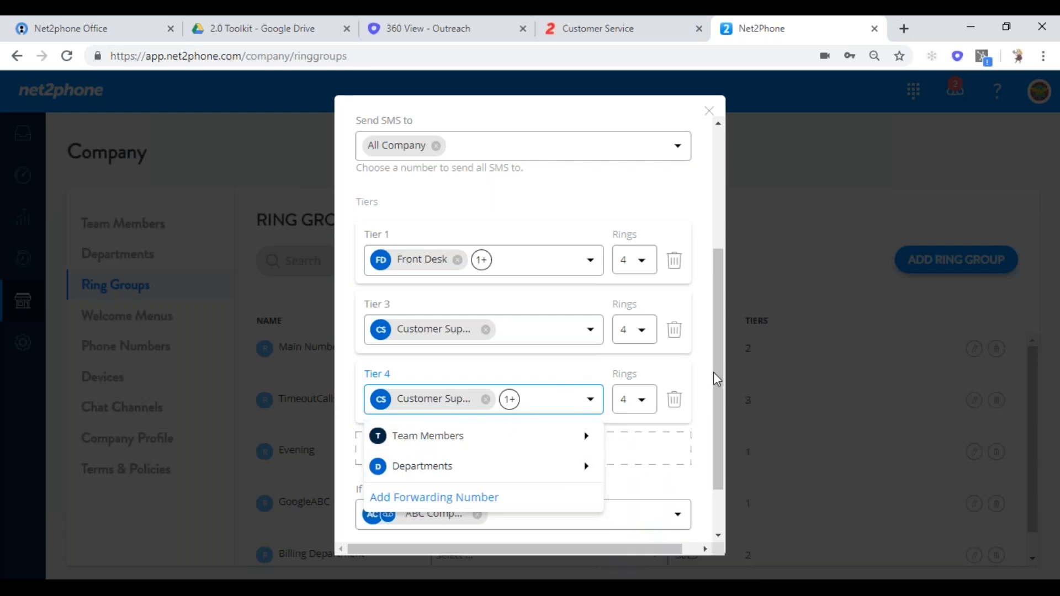
{"action": "left_click", "coordinate": [714, 419]}
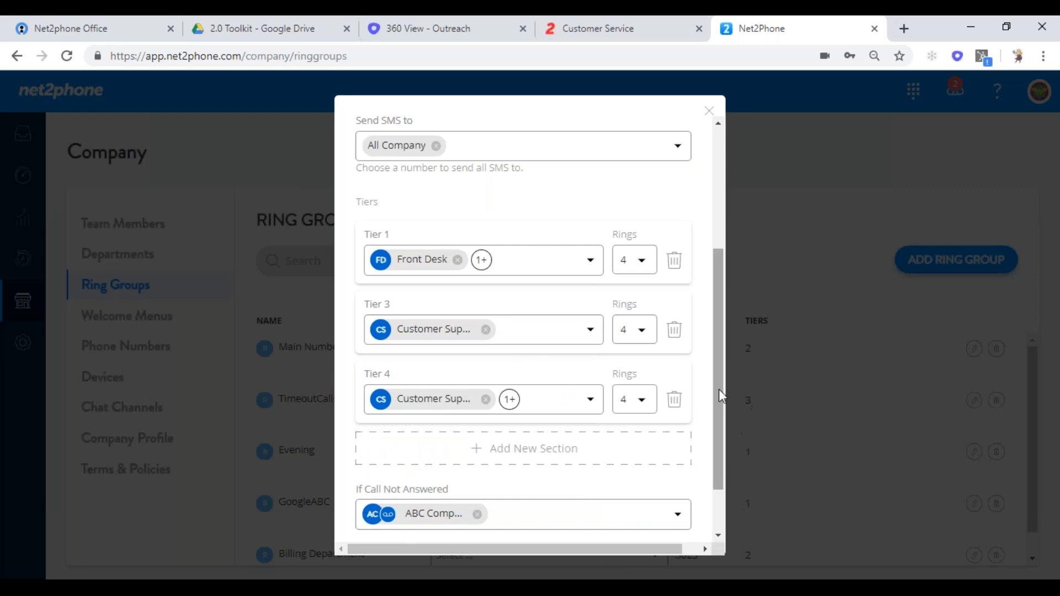
{"action": "left_click_drag", "start_coordinate": [719, 390], "coordinate": [715, 456]}
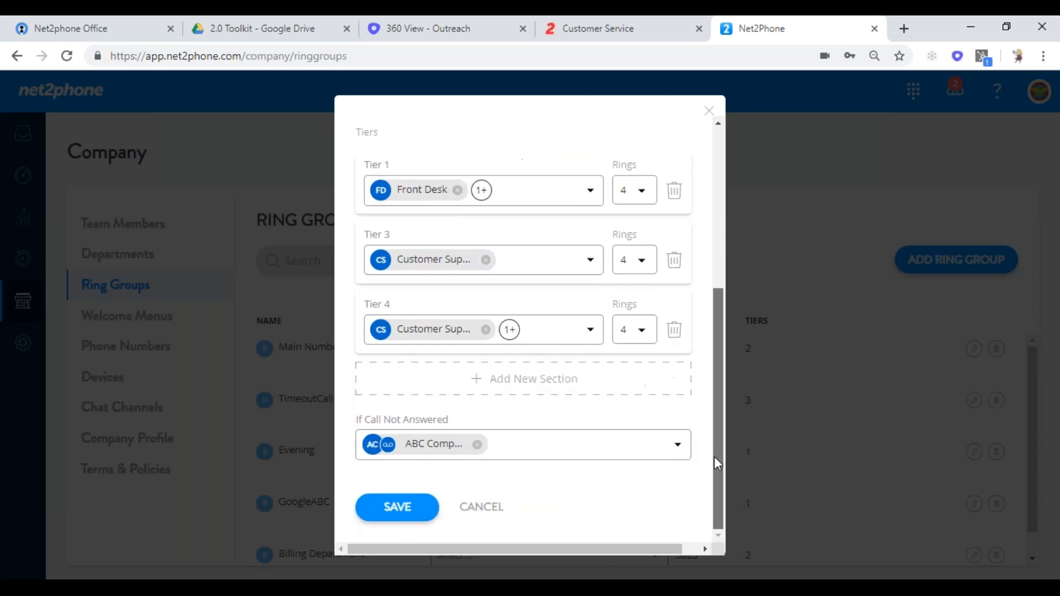
- Replace the no-answer destination with a team member's voicemail
{"action": "left_click", "coordinate": [478, 446]}
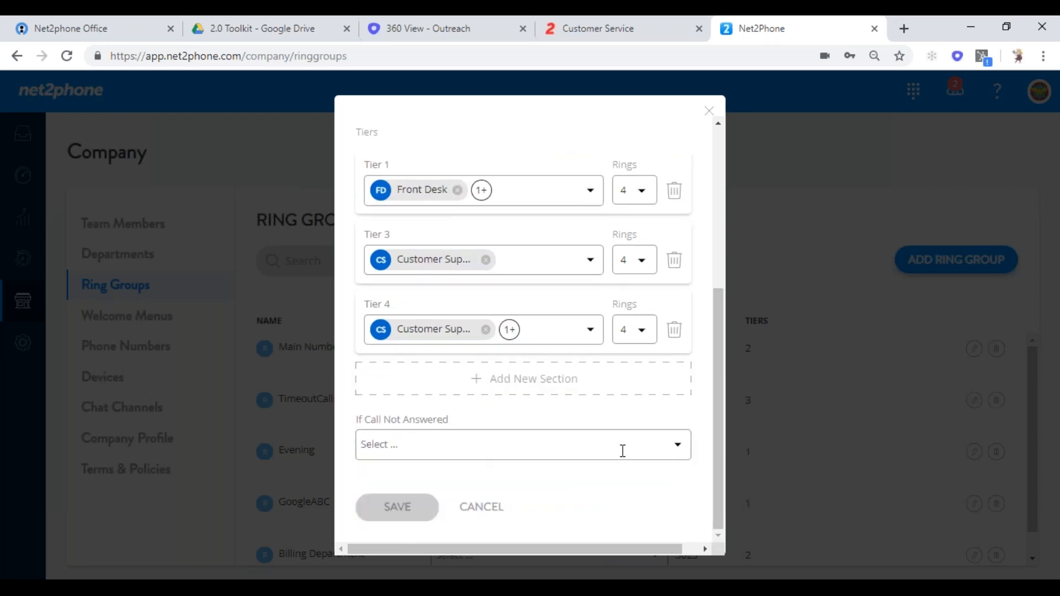
{"action": "left_click", "coordinate": [675, 444]}
{"action": "mouse_move", "coordinate": [476, 347]}
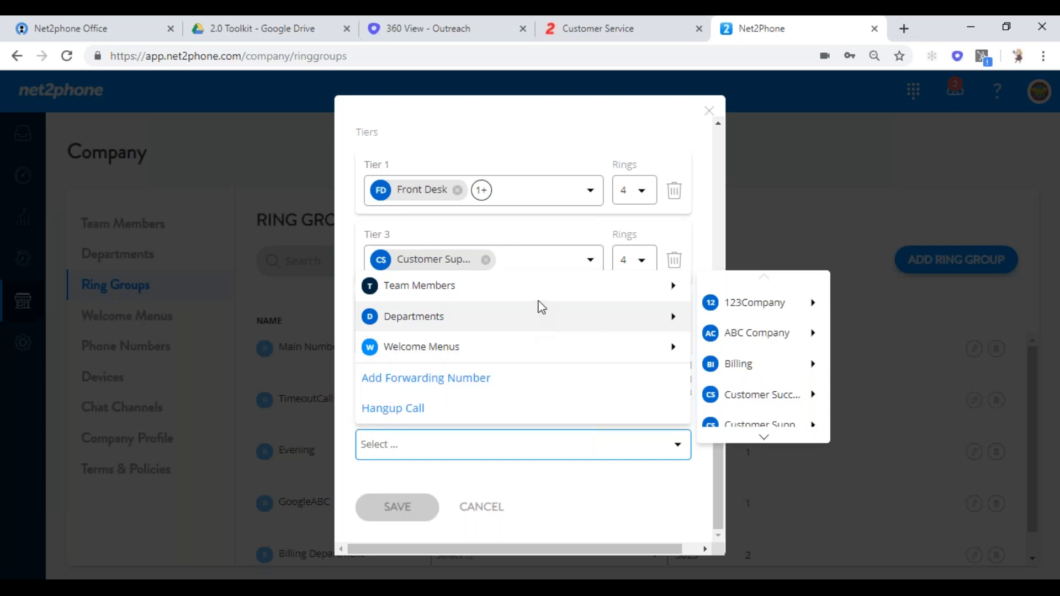
{"action": "mouse_move", "coordinate": [542, 292]}
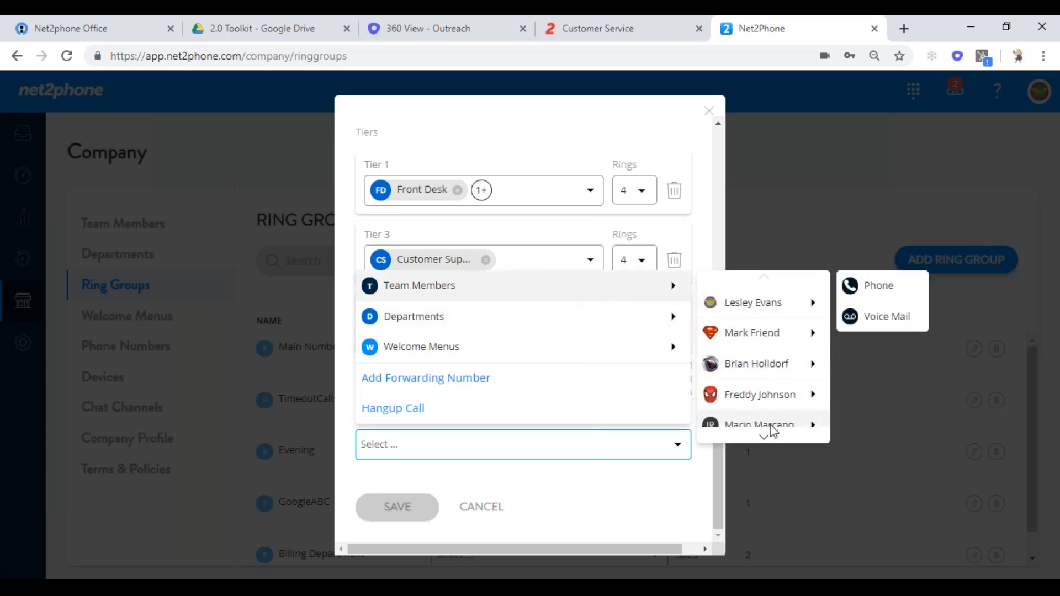
{"action": "mouse_move", "coordinate": [805, 430]}
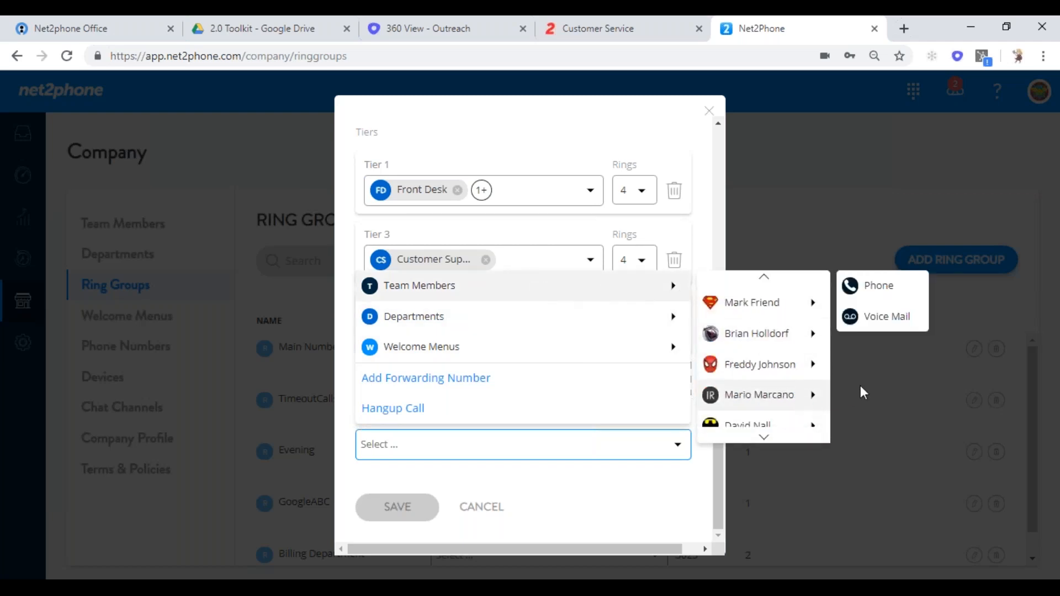
{"action": "left_click", "coordinate": [889, 317]}
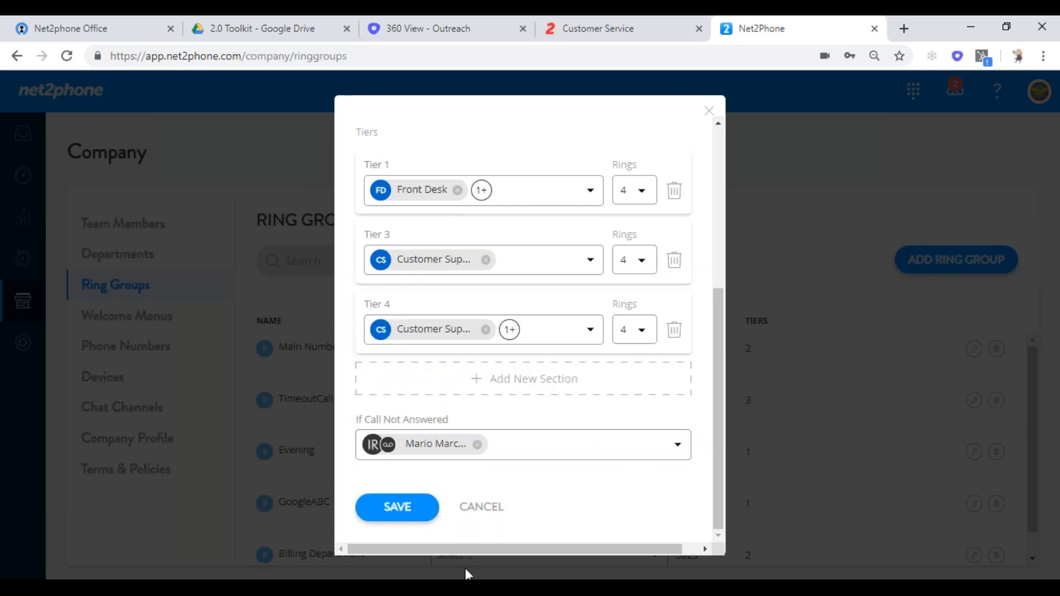
- Save the Main Number Ring Group and open the TimeoutCalls ring group for editing
{"action": "left_click", "coordinate": [408, 516]}
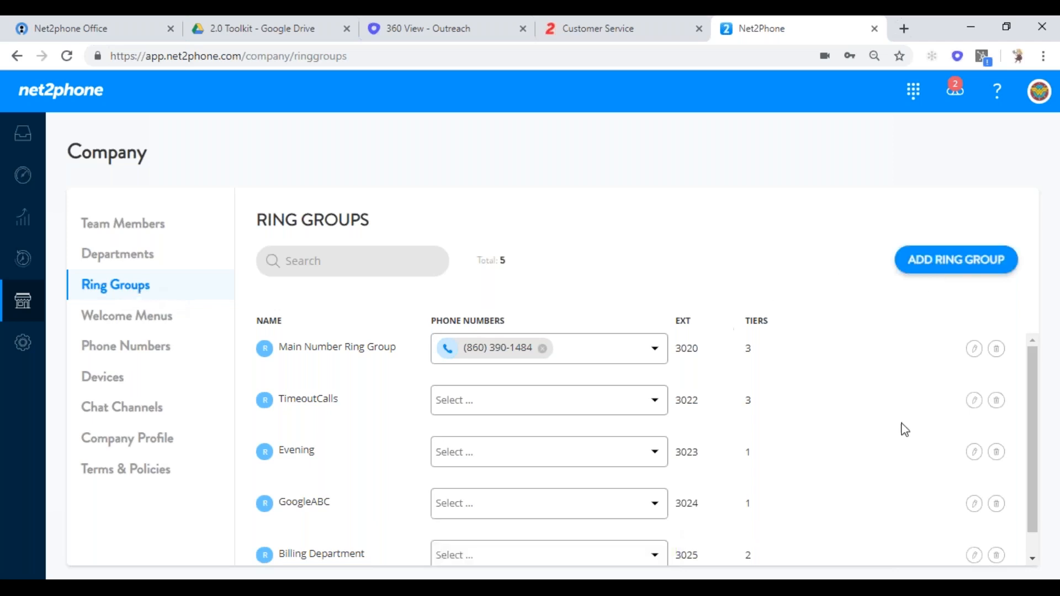
{"action": "left_click", "coordinate": [977, 405]}
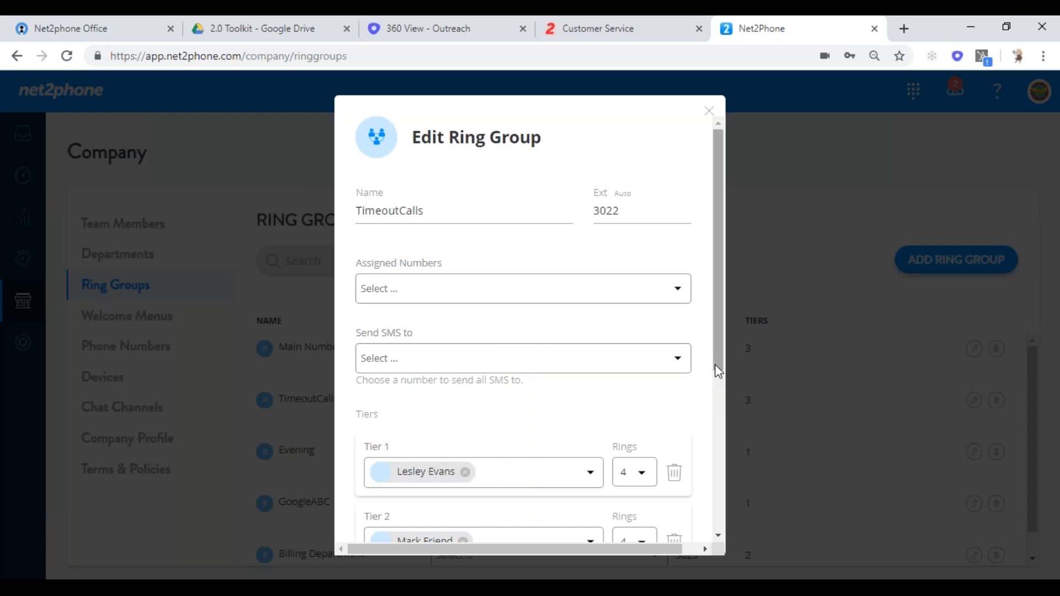
{"action": "left_click_drag", "start_coordinate": [716, 355], "coordinate": [719, 525]}
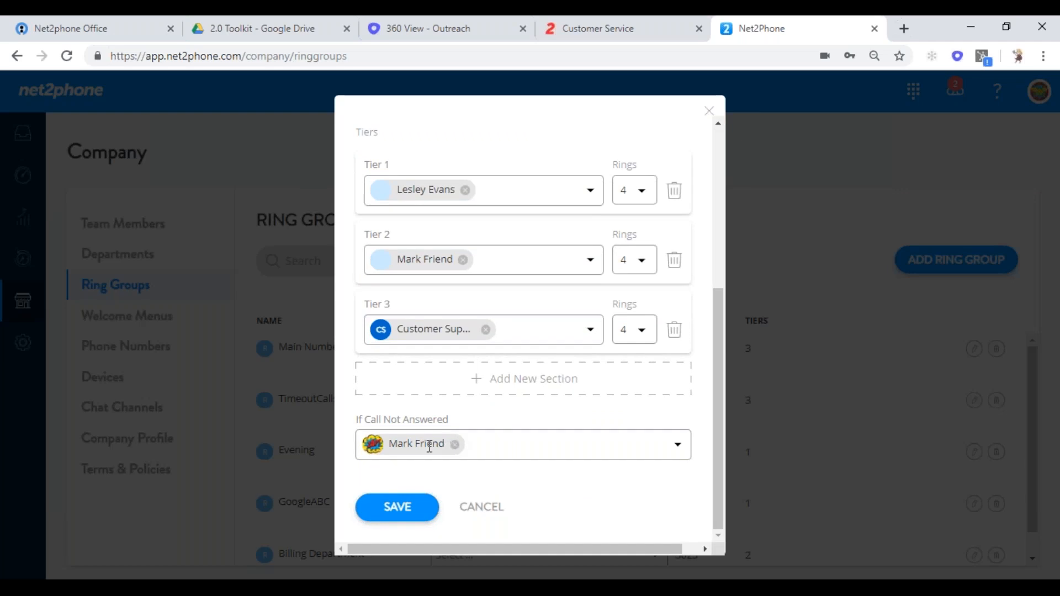
- Route TimeoutCalls' unanswered calls to the Open AA welcome menu and save
{"action": "left_click", "coordinate": [678, 447]}
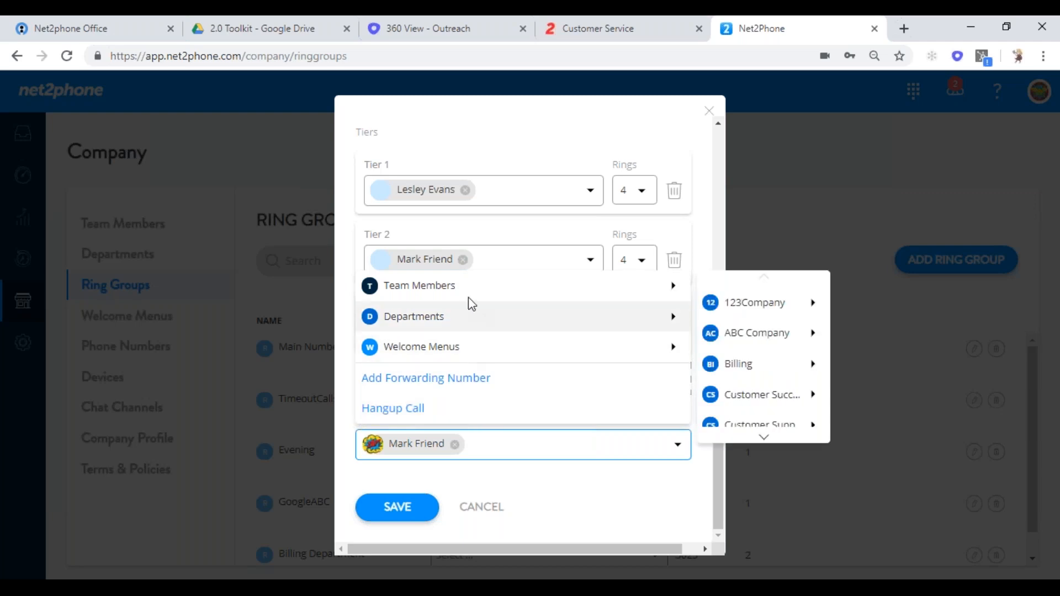
{"action": "mouse_move", "coordinate": [468, 289]}
{"action": "mouse_move", "coordinate": [793, 309]}
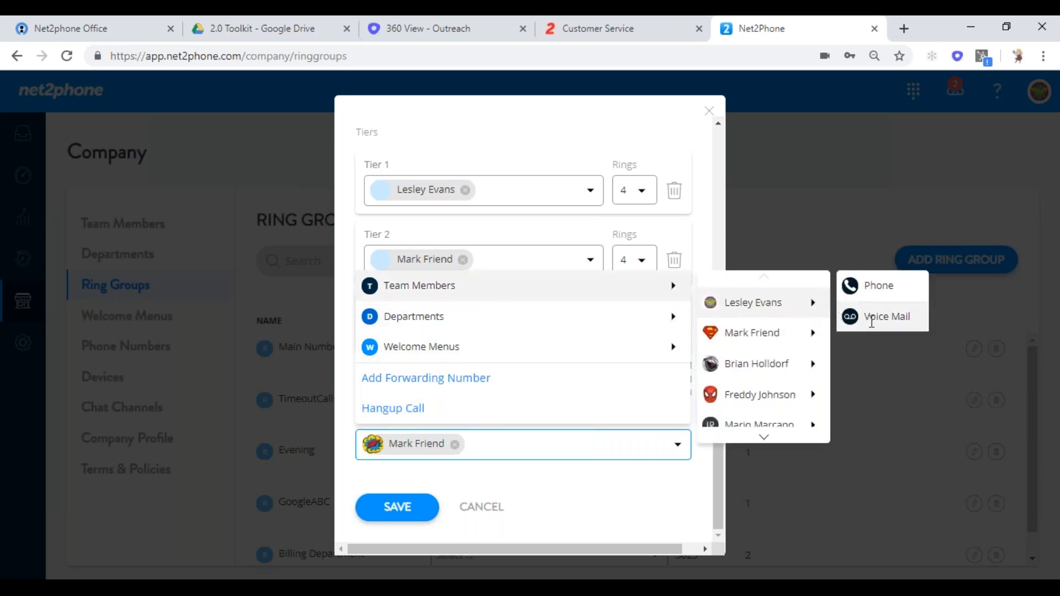
{"action": "mouse_move", "coordinate": [655, 348]}
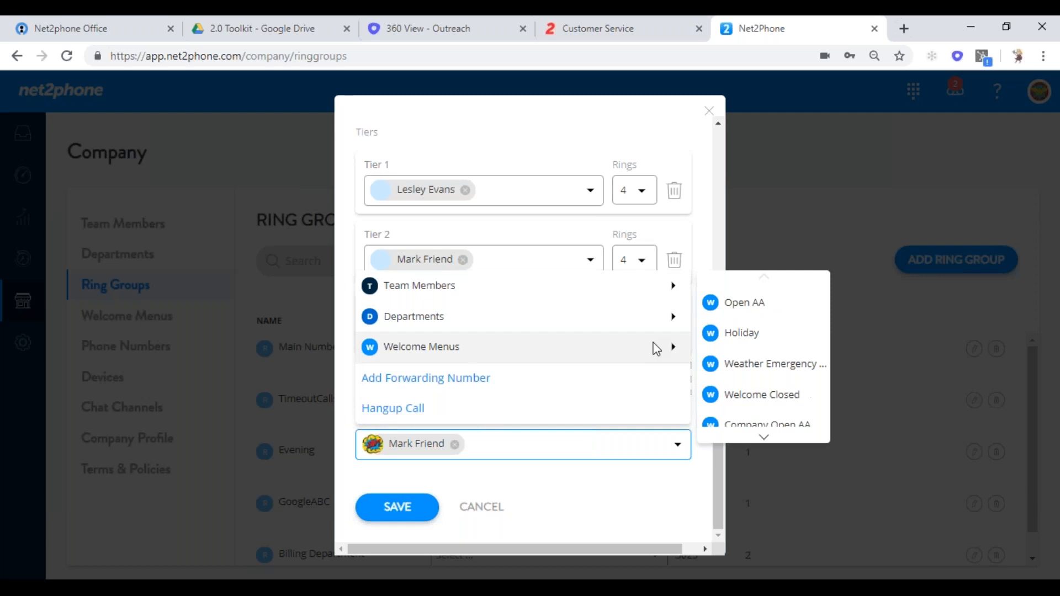
{"action": "left_click", "coordinate": [749, 302]}
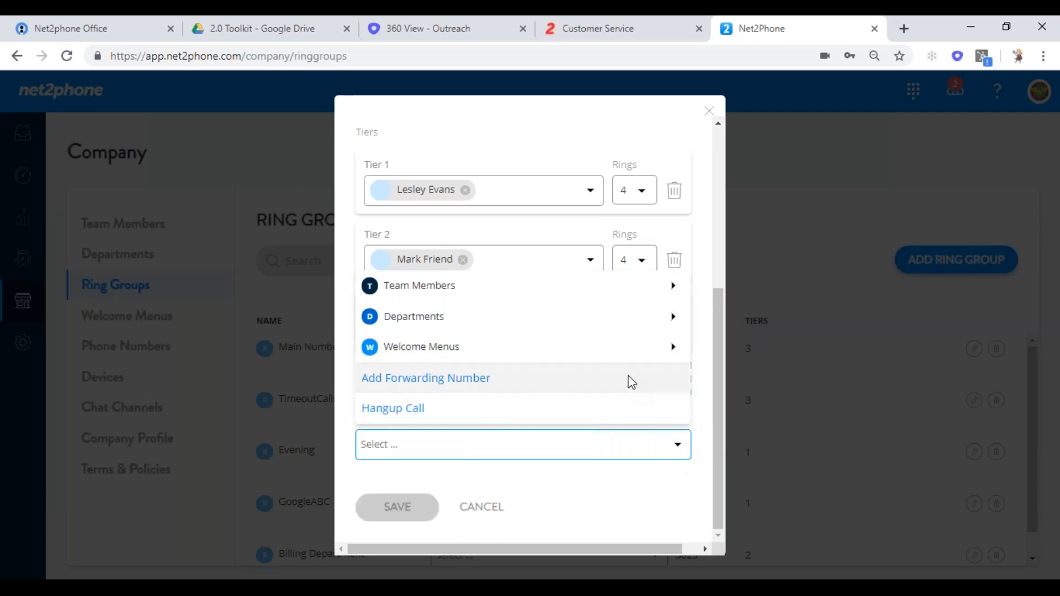
{"action": "mouse_move", "coordinate": [670, 345]}
{"action": "left_click", "coordinate": [748, 308]}
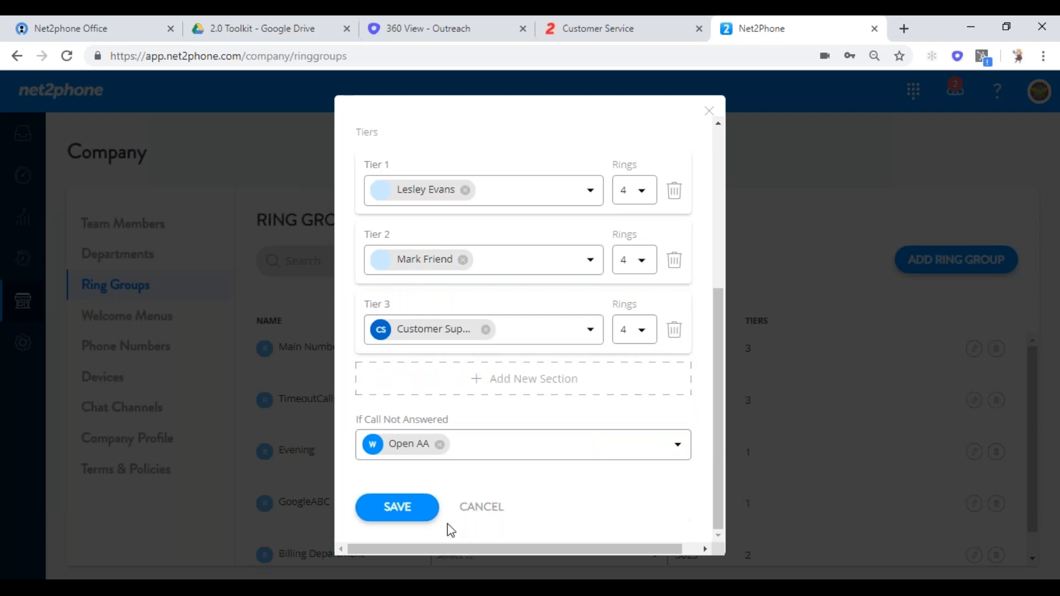
{"action": "left_click", "coordinate": [405, 509]}
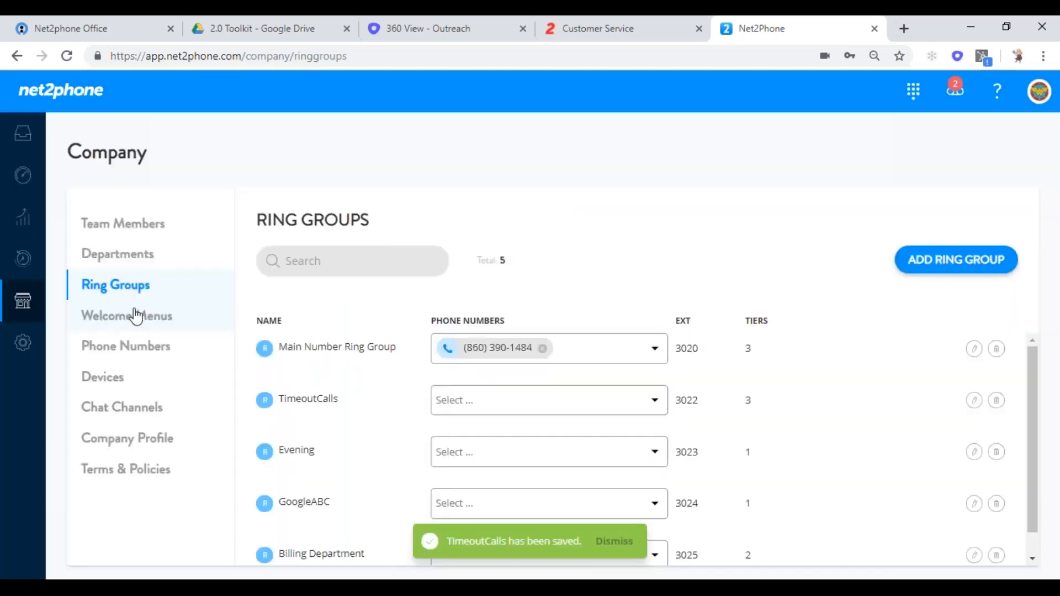
- Open Company Welcome Menus and scroll through the six menus, including Open AA and Holiday
{"action": "left_click", "coordinate": [138, 315]}
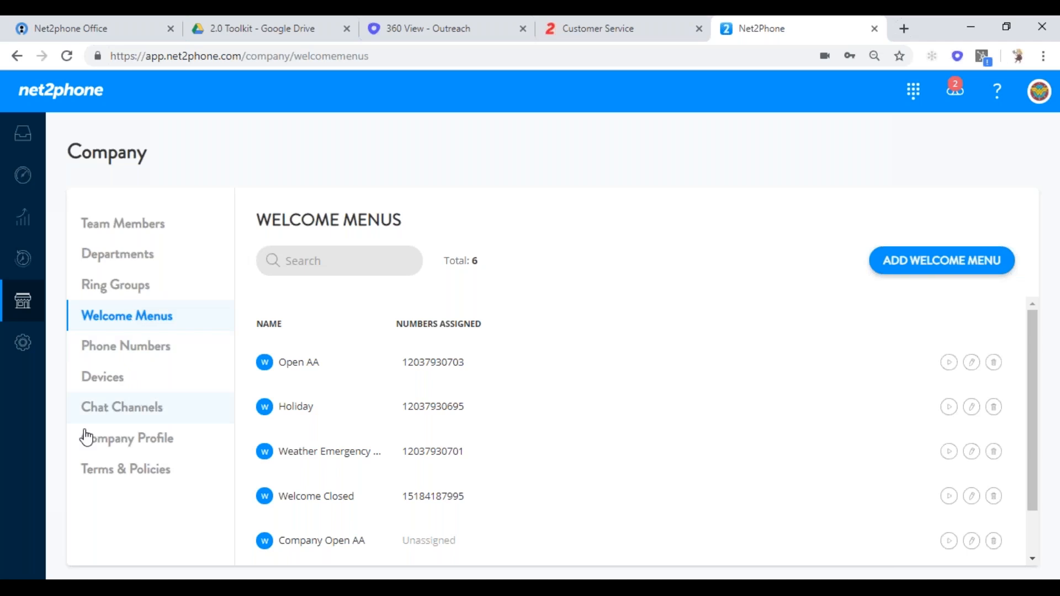
{"action": "left_click_drag", "start_coordinate": [433, 423], "coordinate": [463, 360]}
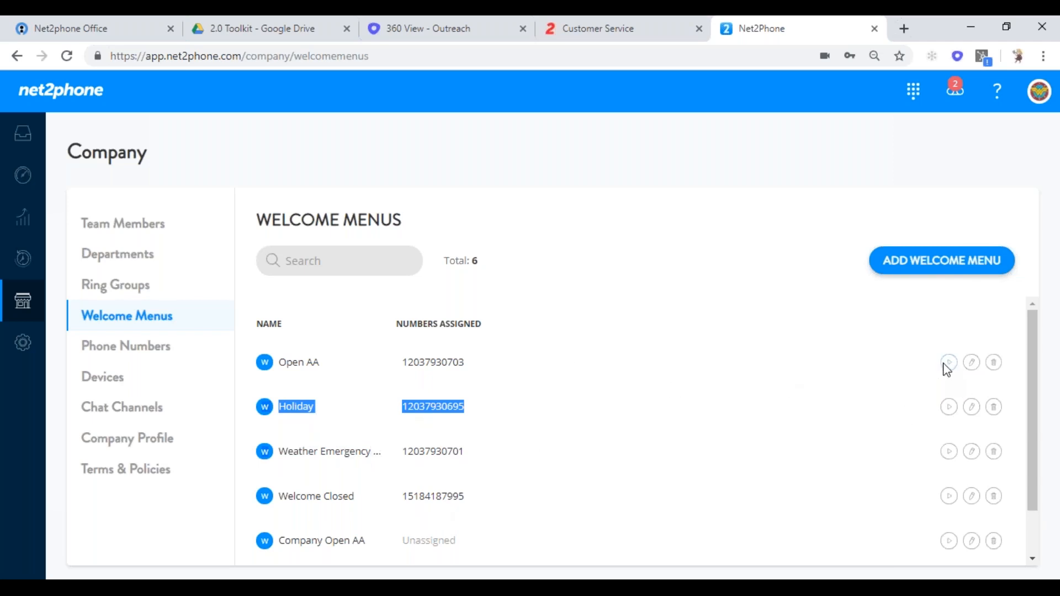
- In Open AA, delete key options 9 Repeat Menu, 5 Special and 3 HR
{"action": "left_click", "coordinate": [971, 364]}
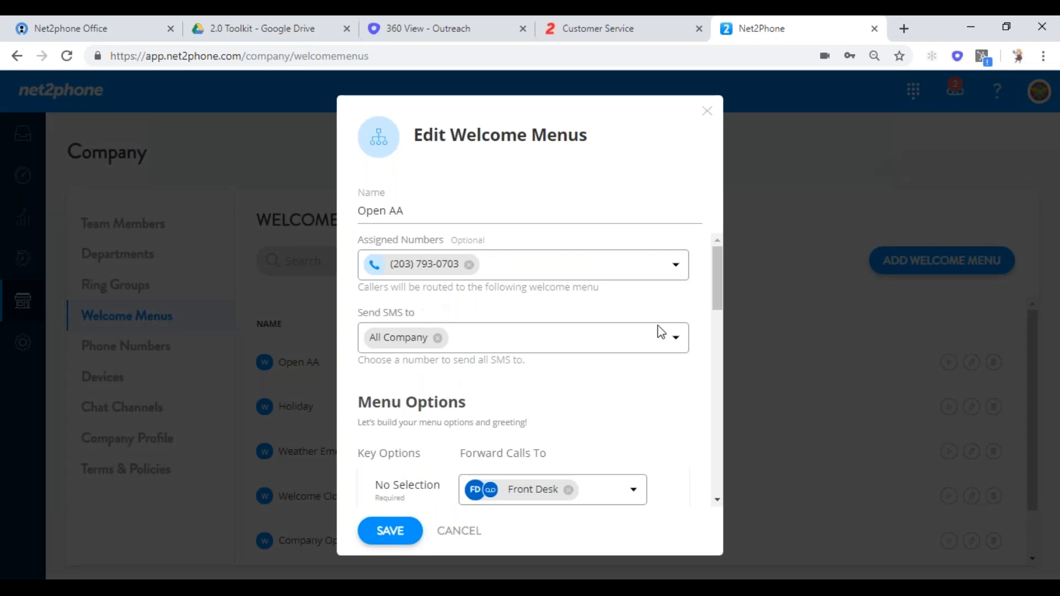
{"action": "left_click_drag", "start_coordinate": [711, 284], "coordinate": [720, 393]}
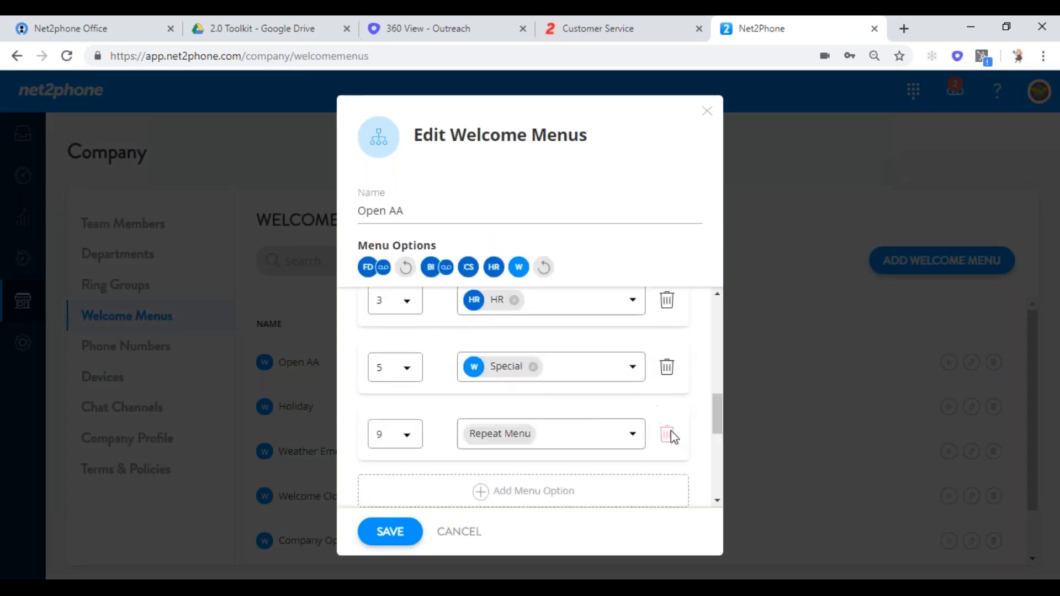
{"action": "left_click", "coordinate": [667, 434]}
{"action": "left_click", "coordinate": [667, 368]}
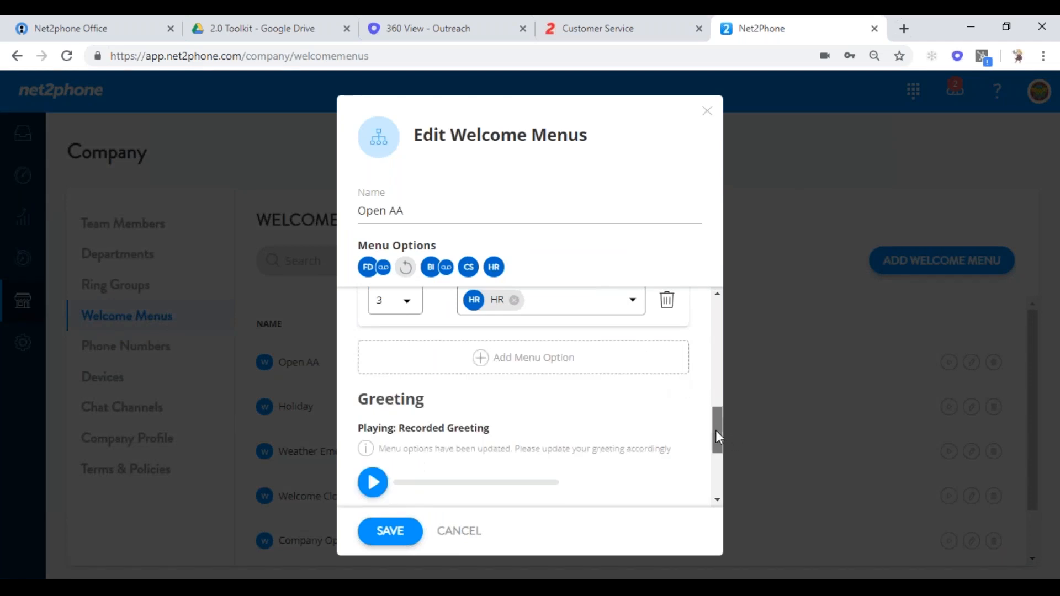
{"action": "left_click_drag", "start_coordinate": [716, 431], "coordinate": [723, 389]}
{"action": "left_click", "coordinate": [667, 494]}
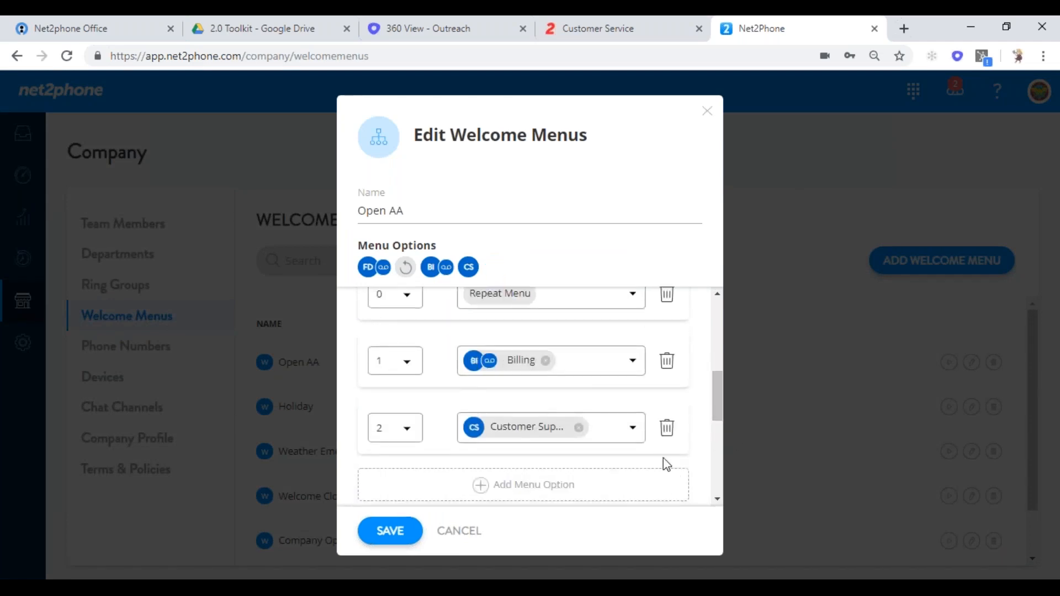
- Send key 1 to the Sales phone and key 2 to the Special welcome menu, then save
{"action": "left_click", "coordinate": [635, 365]}
{"action": "mouse_move", "coordinate": [597, 432]}
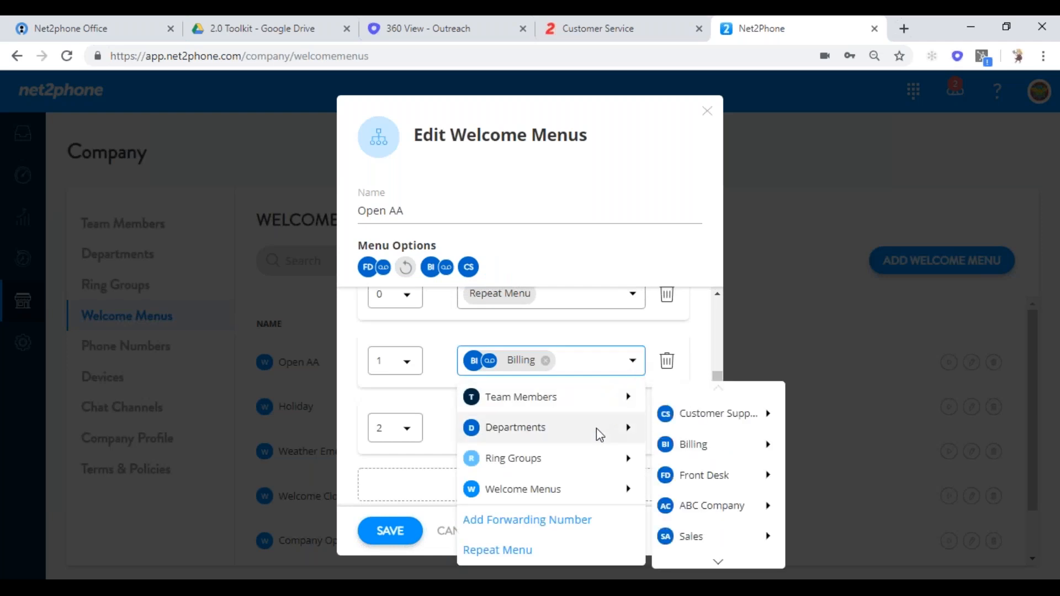
{"action": "mouse_move", "coordinate": [704, 541]}
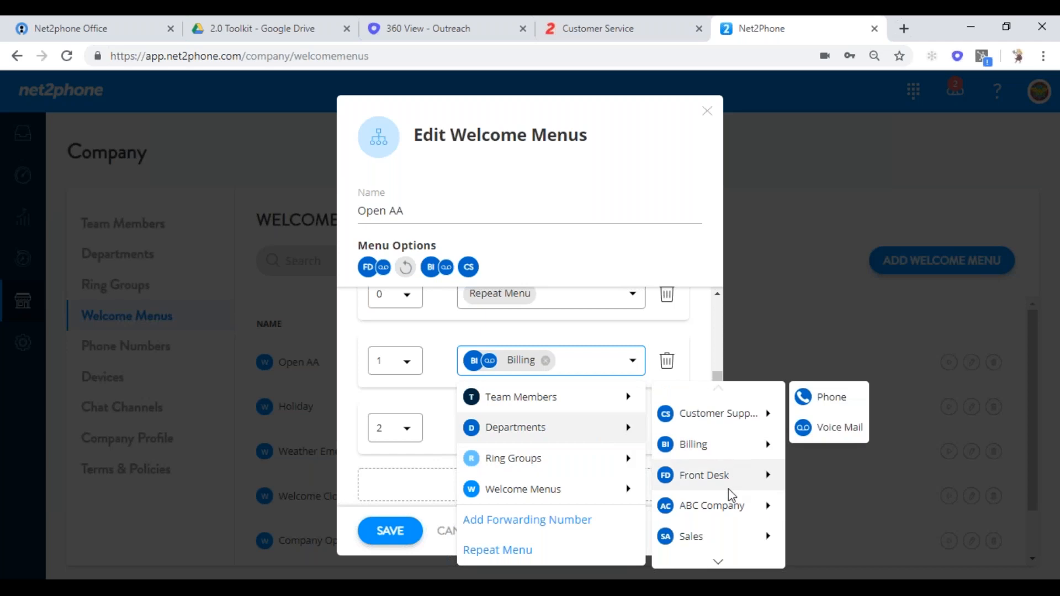
{"action": "left_click", "coordinate": [828, 406]}
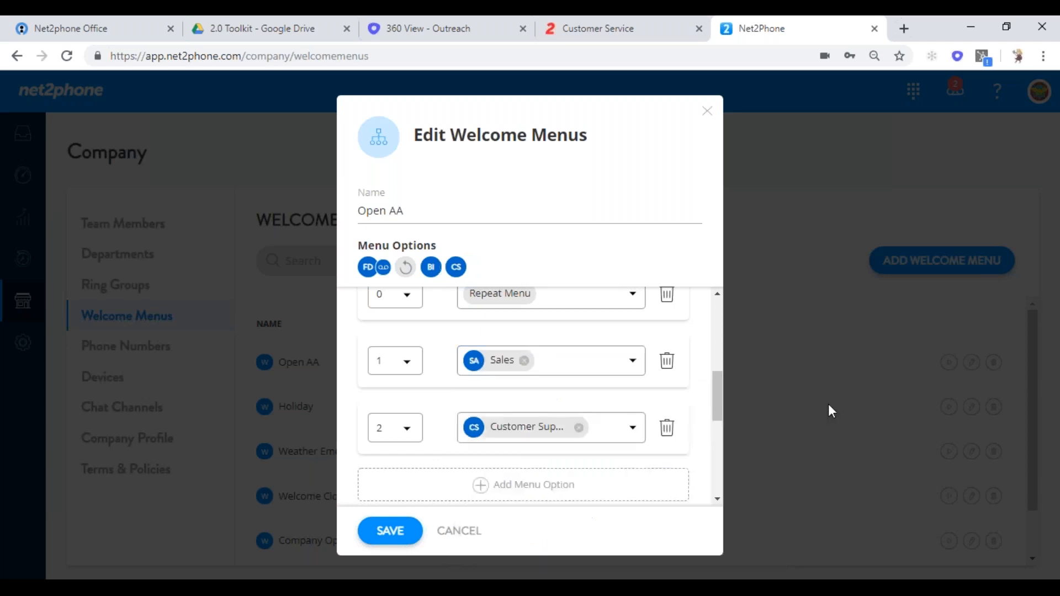
{"action": "left_click", "coordinate": [635, 430]}
{"action": "mouse_move", "coordinate": [541, 281]}
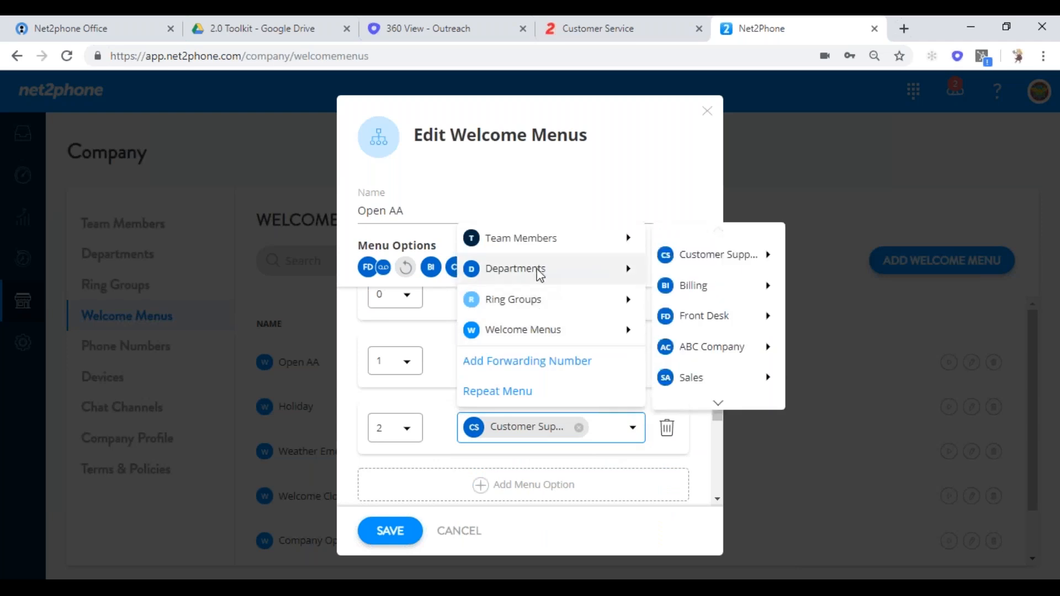
{"action": "mouse_move", "coordinate": [529, 331]}
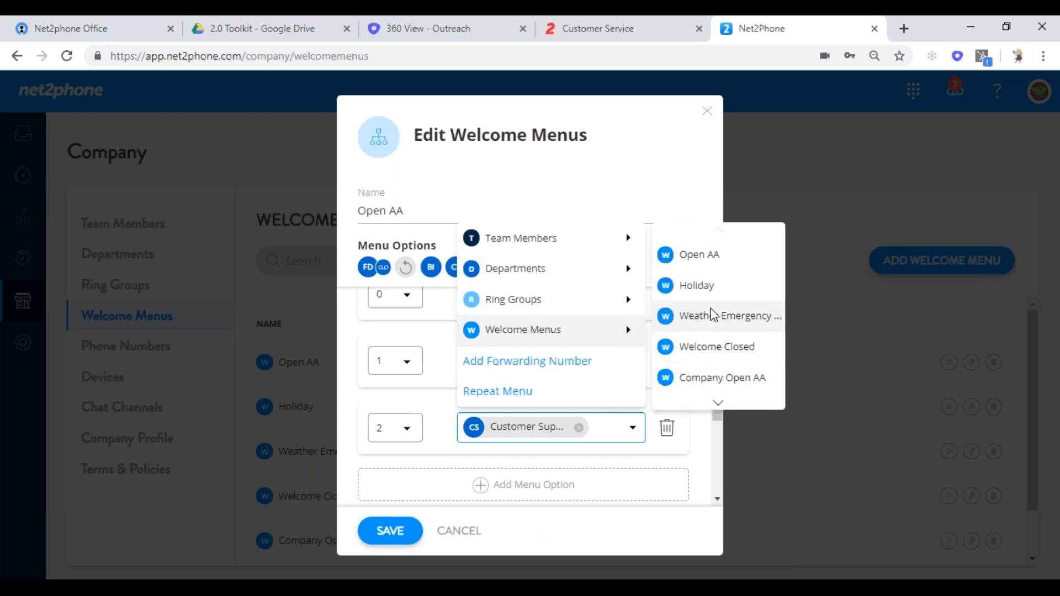
{"action": "mouse_move", "coordinate": [572, 331]}
{"action": "left_click", "coordinate": [688, 377]}
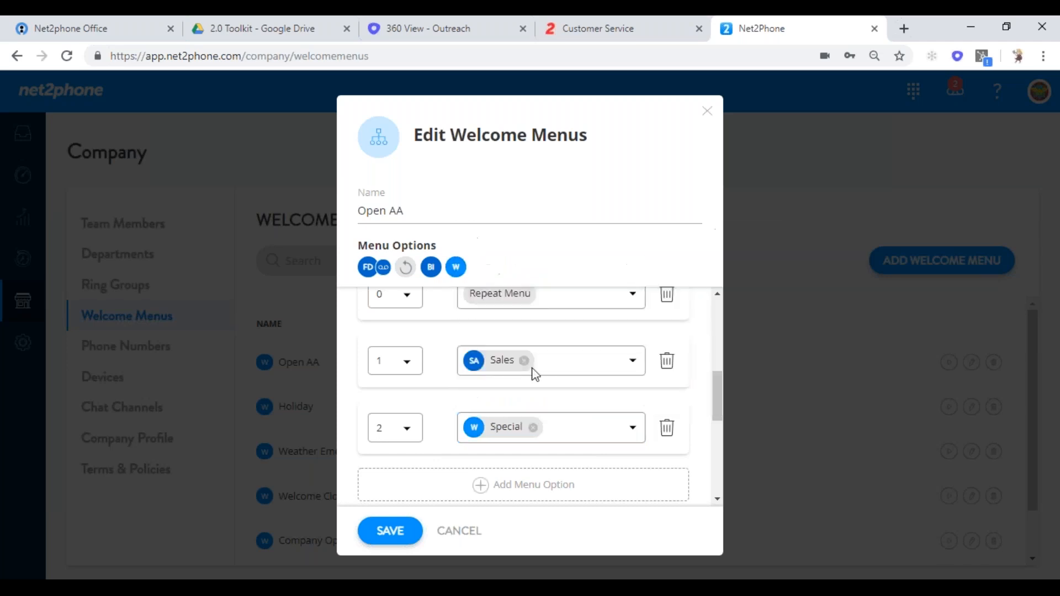
{"action": "left_click", "coordinate": [381, 541]}
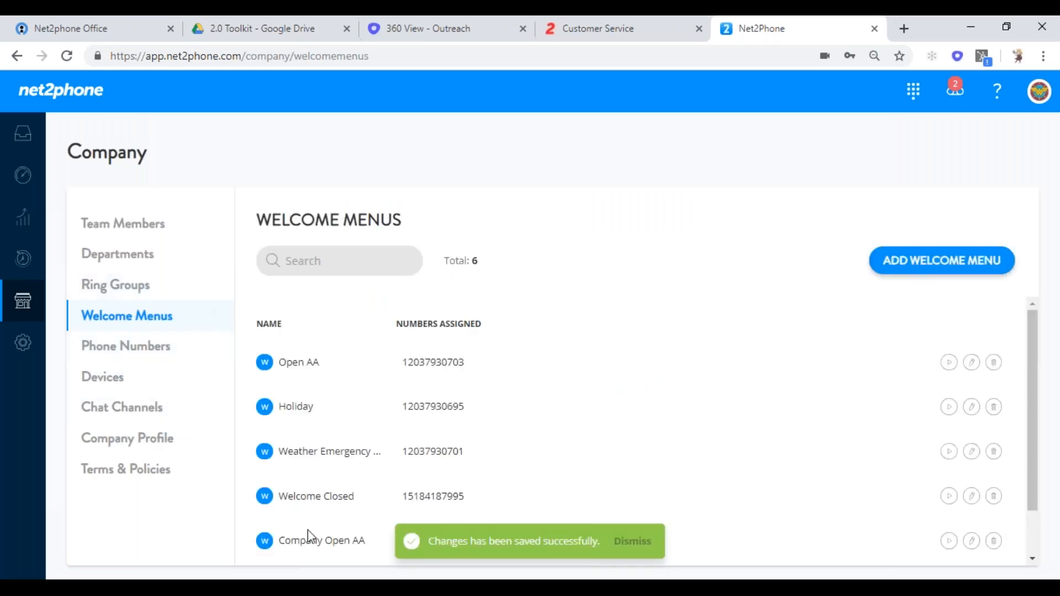
- Open Company Open AA and scroll through its keys 1 Billing, 2 Customer Support, 9 Repeat Menu
{"action": "left_click", "coordinate": [972, 540]}
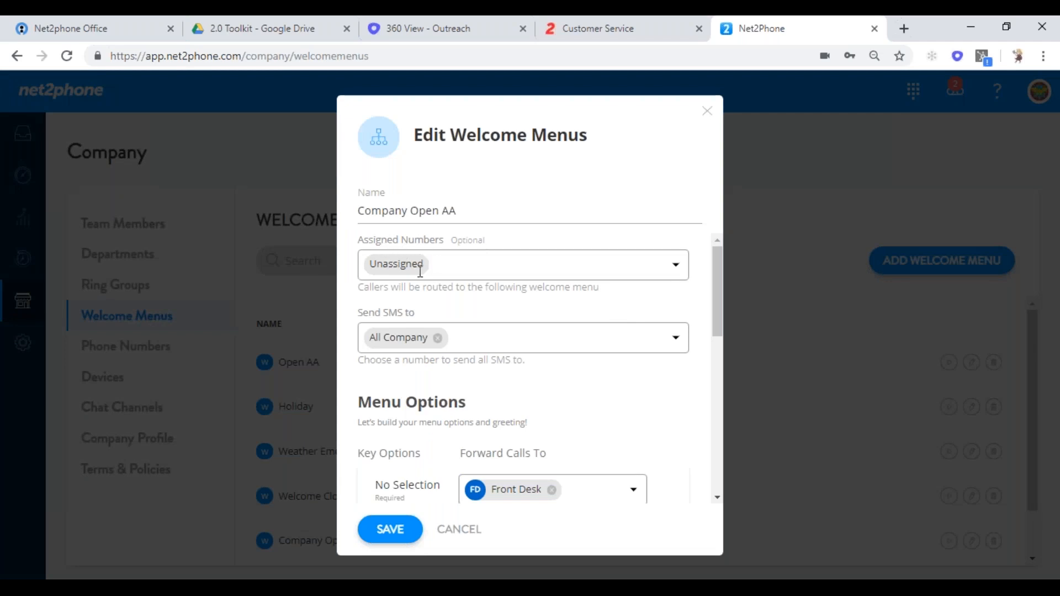
{"action": "left_click_drag", "start_coordinate": [718, 296], "coordinate": [723, 362]}
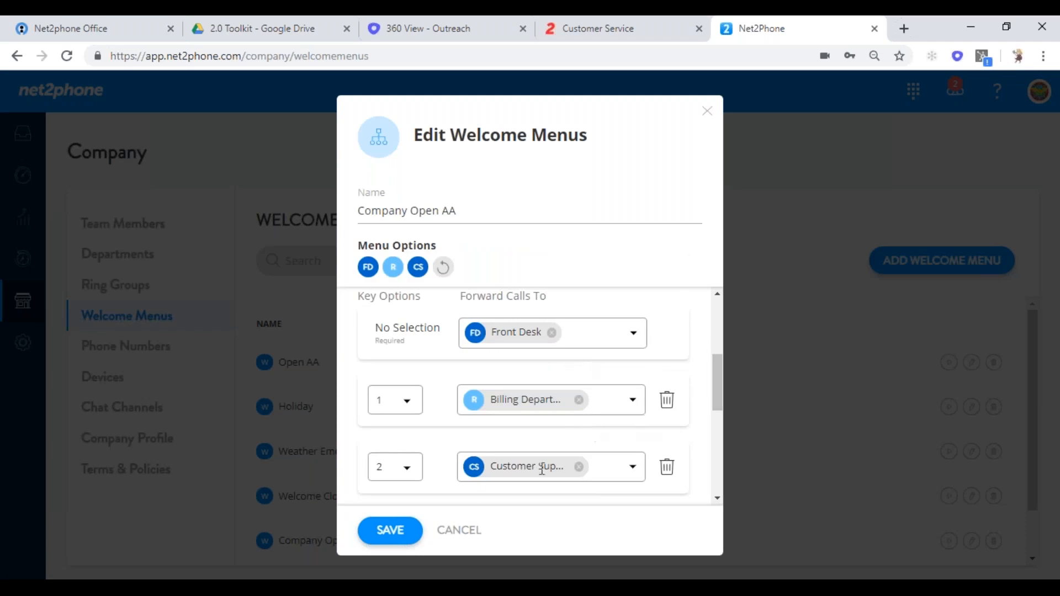
{"action": "left_click_drag", "start_coordinate": [716, 389], "coordinate": [717, 422]}
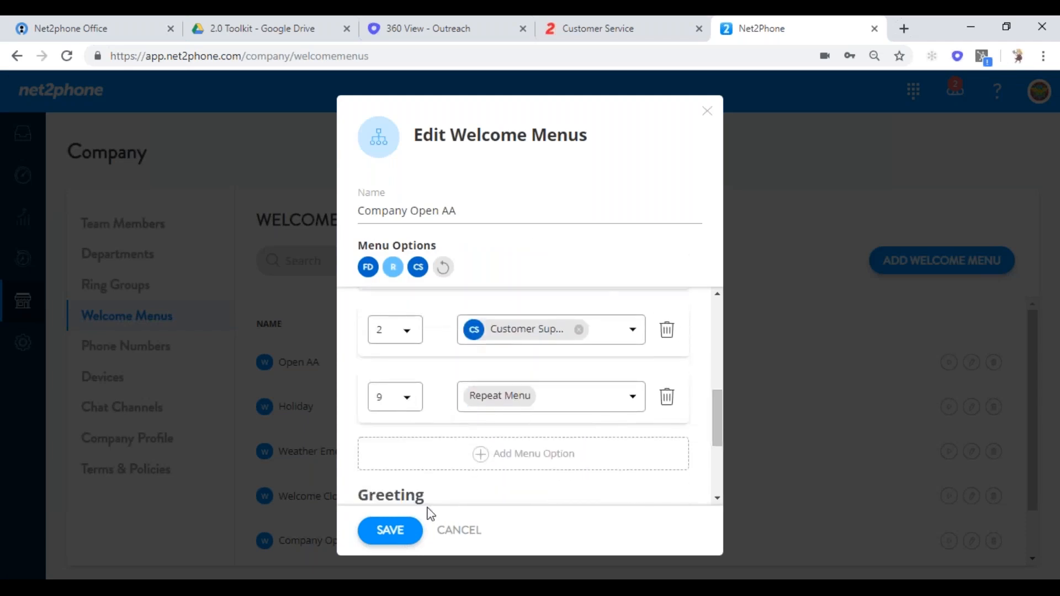
{"action": "left_click_drag", "start_coordinate": [722, 422], "coordinate": [722, 469]}
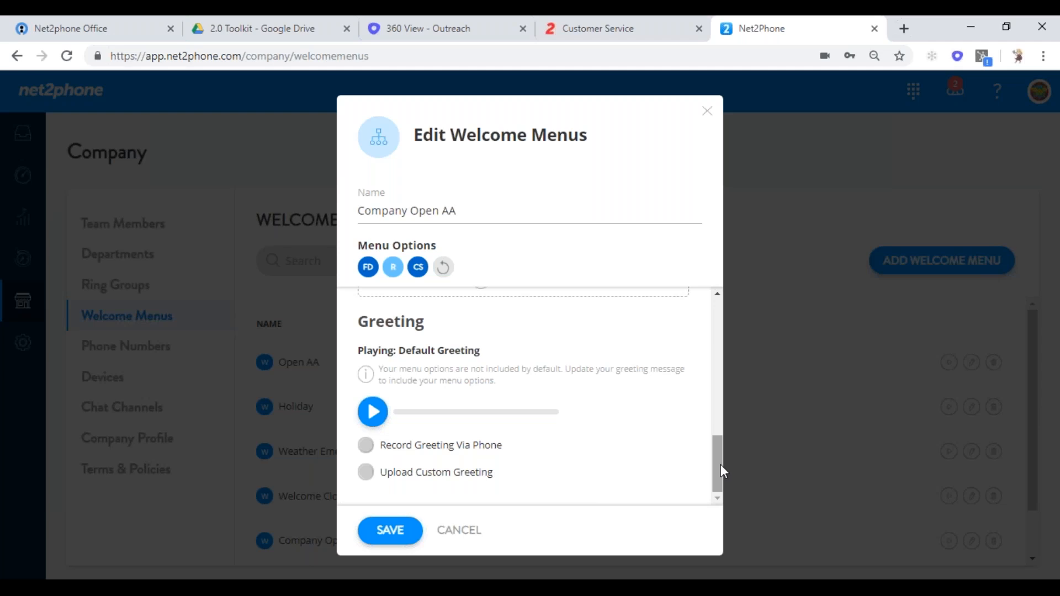
{"action": "left_click_drag", "start_coordinate": [720, 465], "coordinate": [710, 375]}
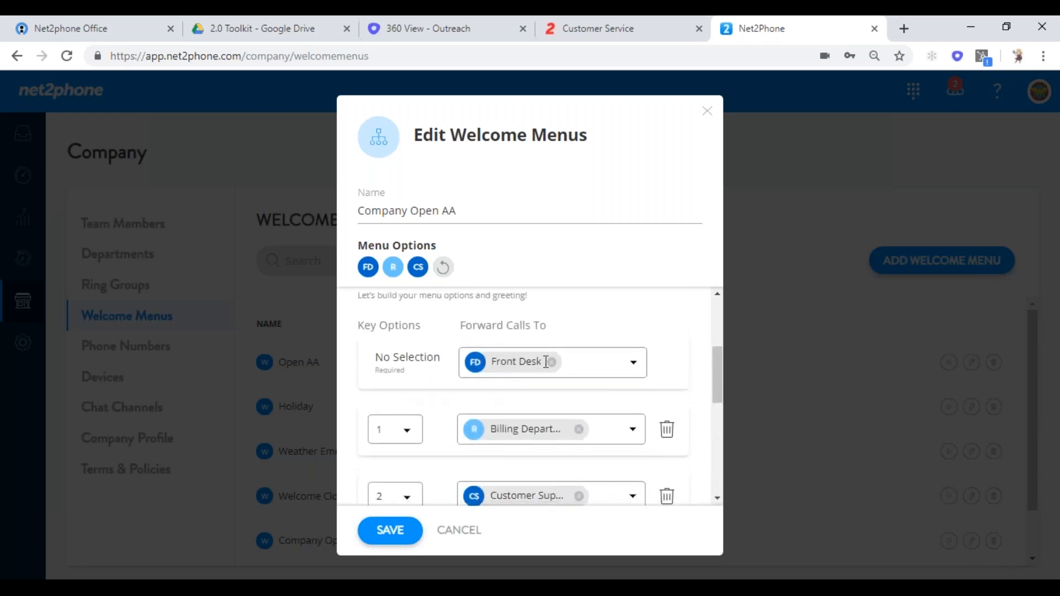
{"action": "left_click_drag", "start_coordinate": [714, 360], "coordinate": [709, 452]}
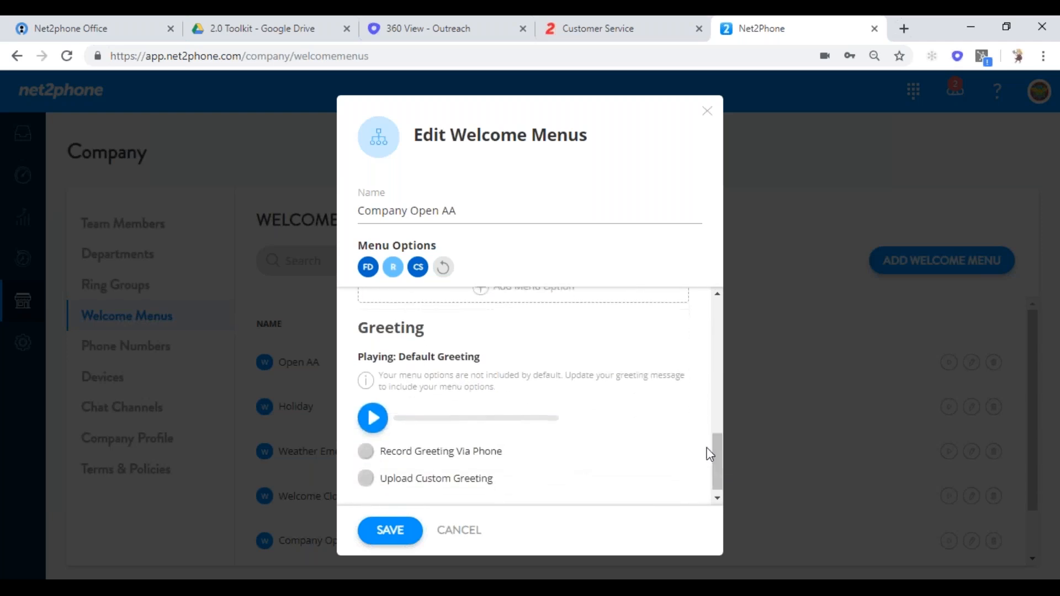
- Set Company Open AA's greeting to Record Greeting Via Phone and review the options
{"action": "left_click", "coordinate": [366, 453]}
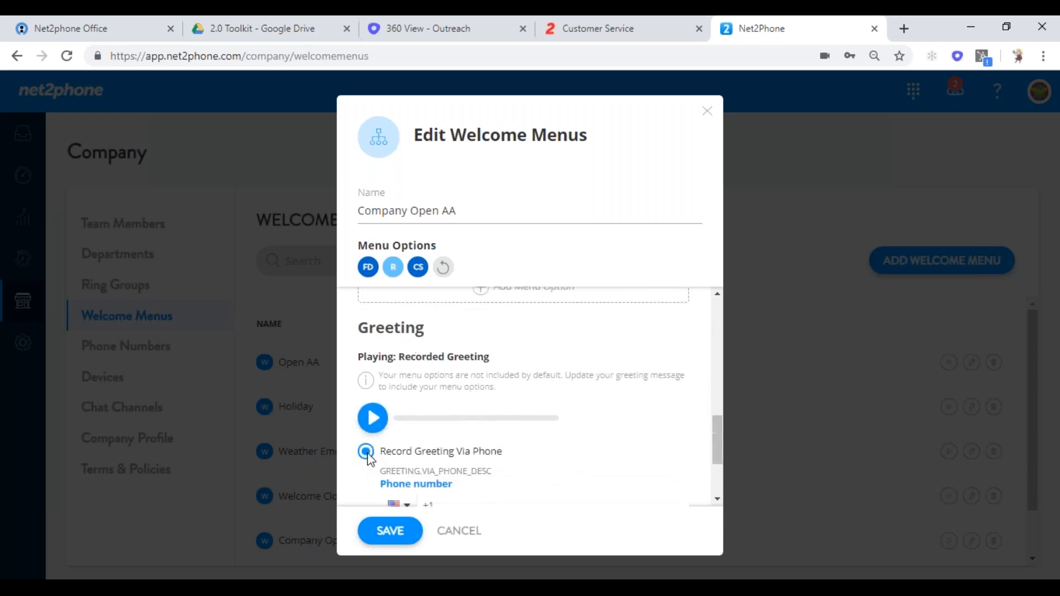
{"action": "left_click_drag", "start_coordinate": [719, 440], "coordinate": [712, 485]}
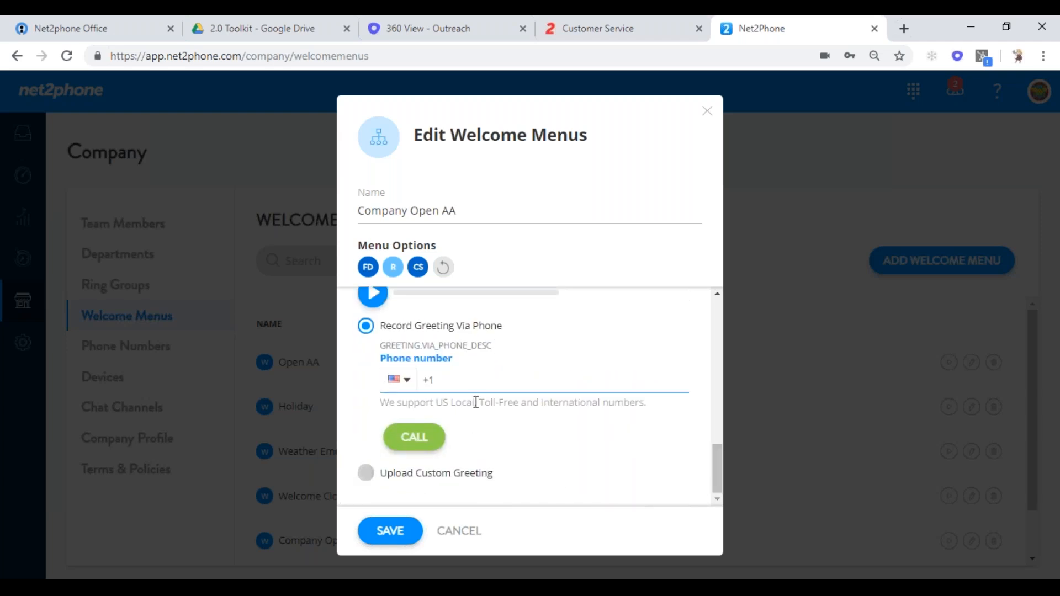
{"action": "left_click_drag", "start_coordinate": [716, 477], "coordinate": [719, 389]}
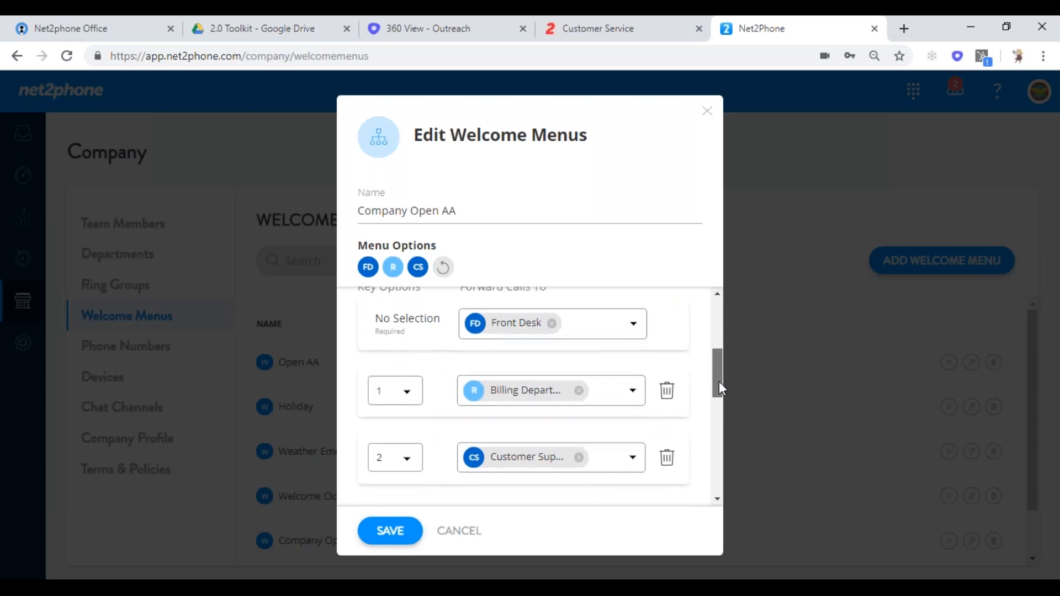
{"action": "left_click_drag", "start_coordinate": [718, 382], "coordinate": [717, 439]}
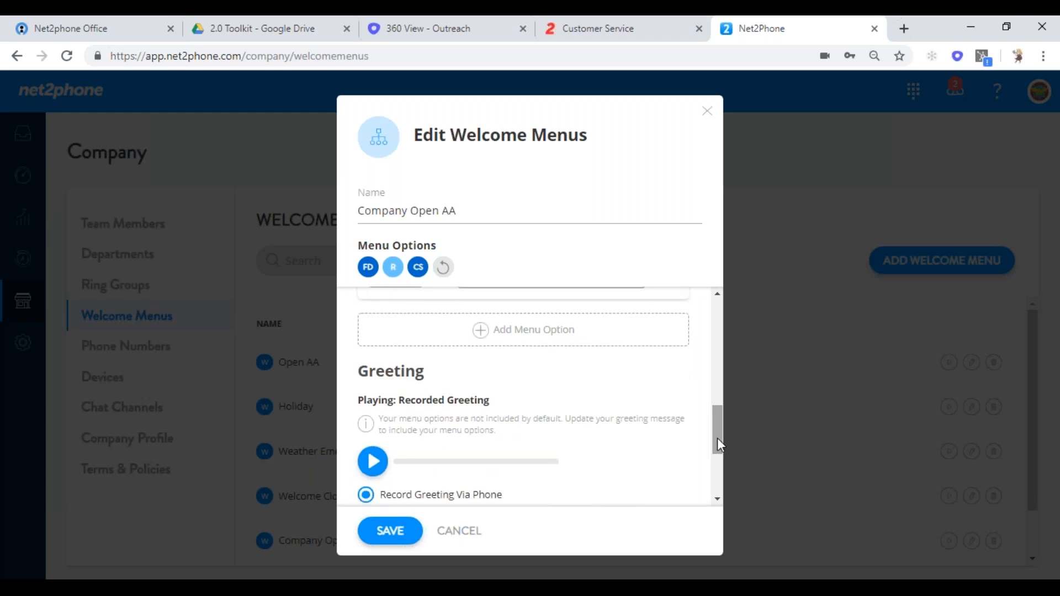
{"action": "left_click_drag", "start_coordinate": [717, 438], "coordinate": [723, 399]}
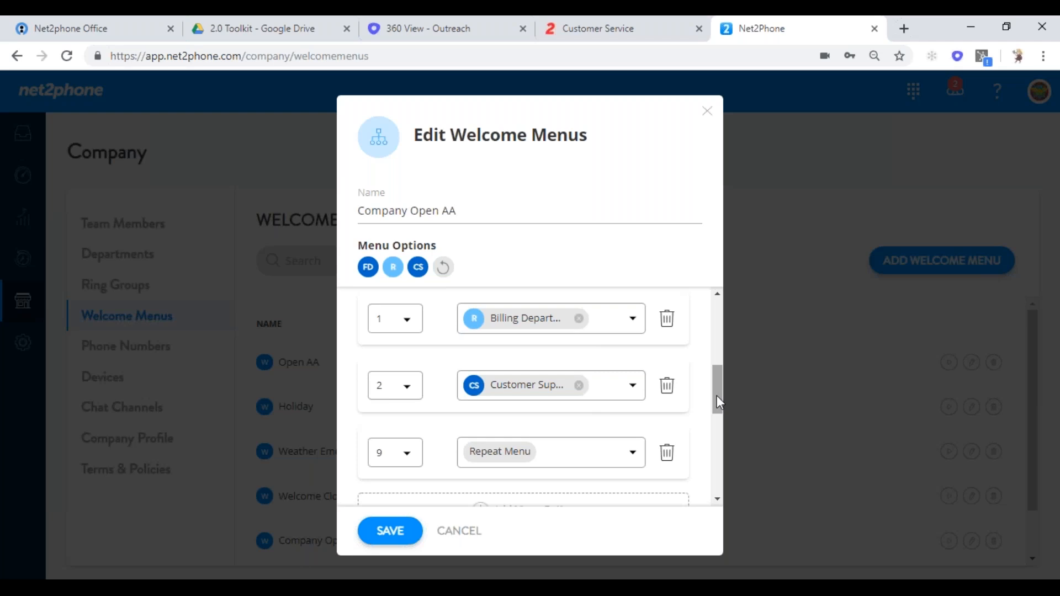
- Save the Company Open AA menu and go to the company's Phone Numbers list
{"action": "left_click_drag", "start_coordinate": [717, 395], "coordinate": [708, 478]}
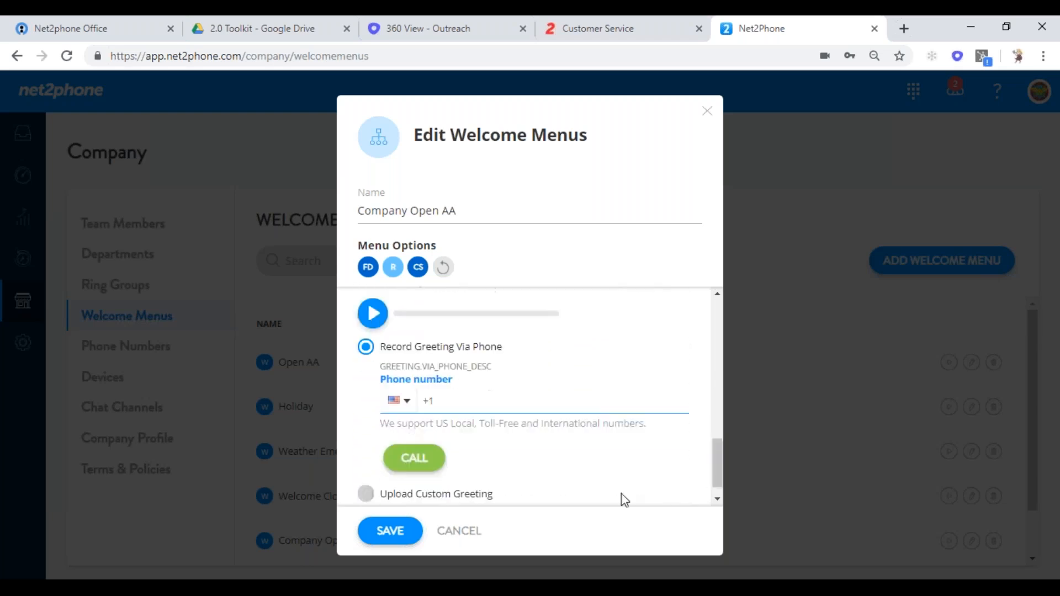
{"action": "left_click", "coordinate": [393, 532]}
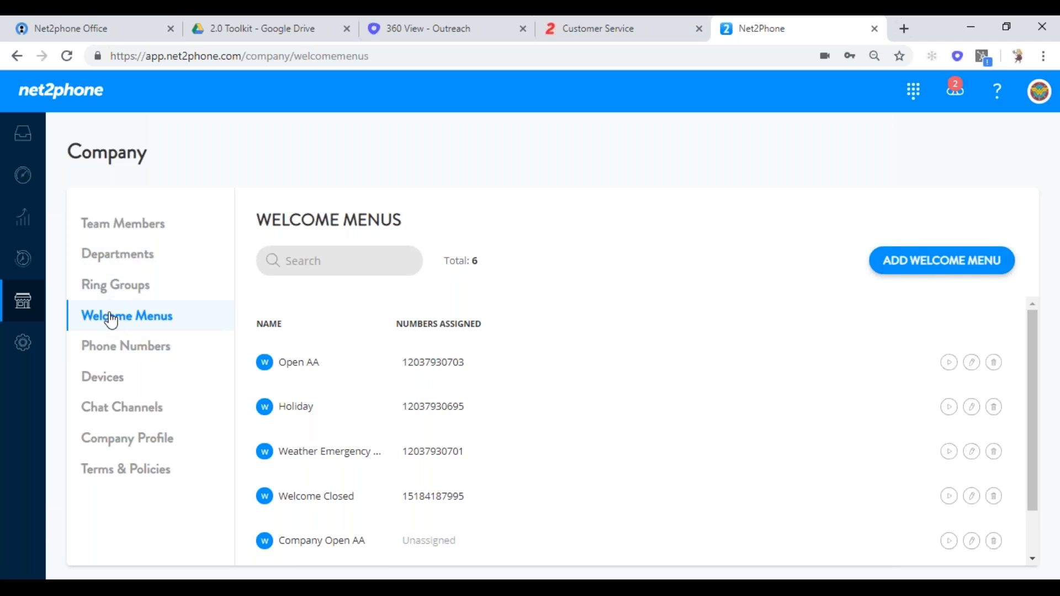
{"action": "left_click", "coordinate": [110, 356]}
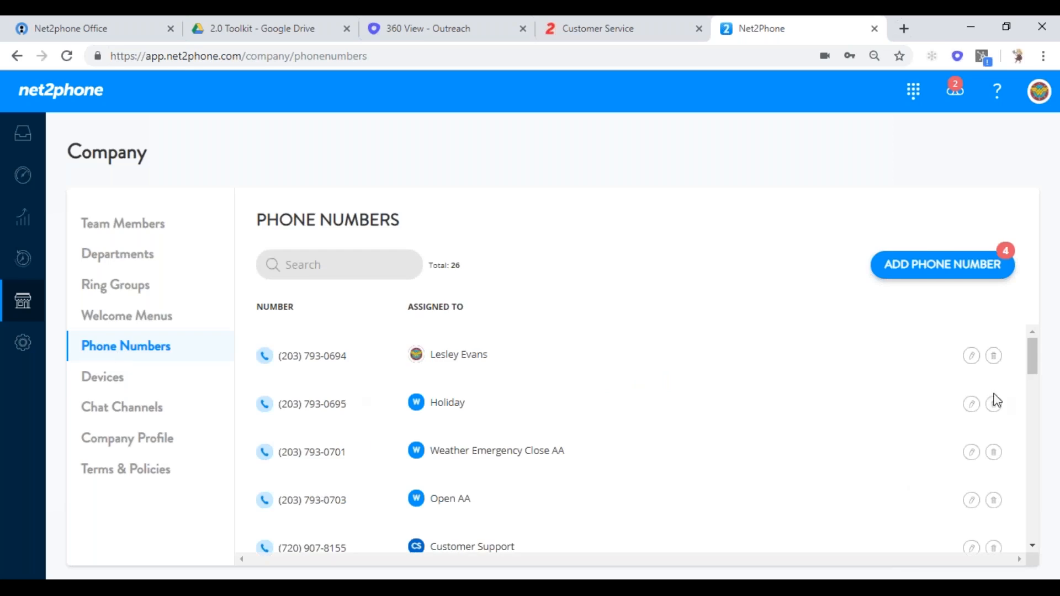
- Scroll through the company's 26 phone numbers, then go to the Devices list
{"action": "left_click_drag", "start_coordinate": [1031, 355], "coordinate": [1034, 534]}
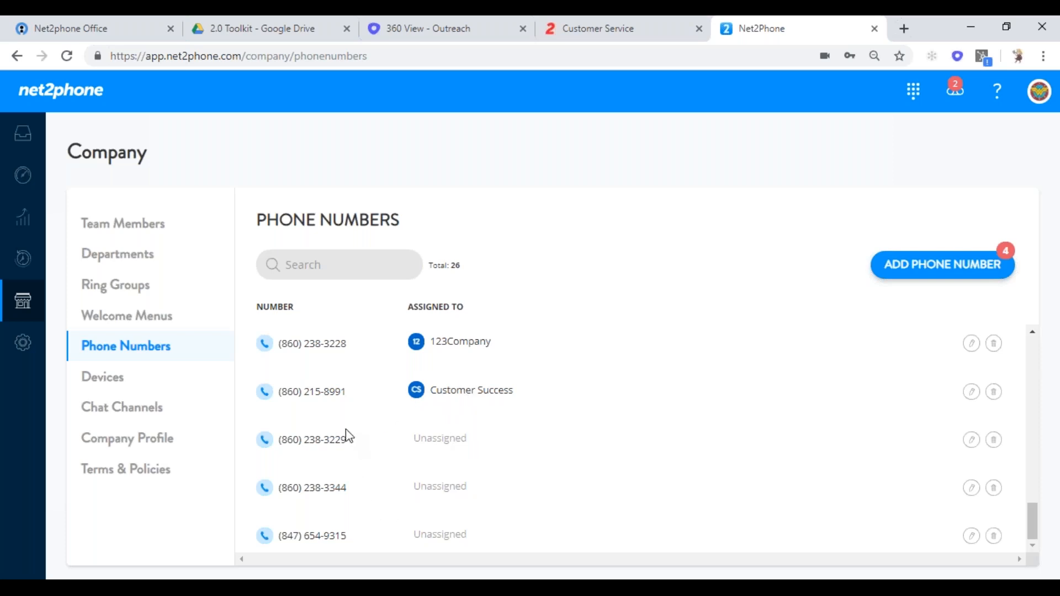
{"action": "left_click", "coordinate": [89, 375]}
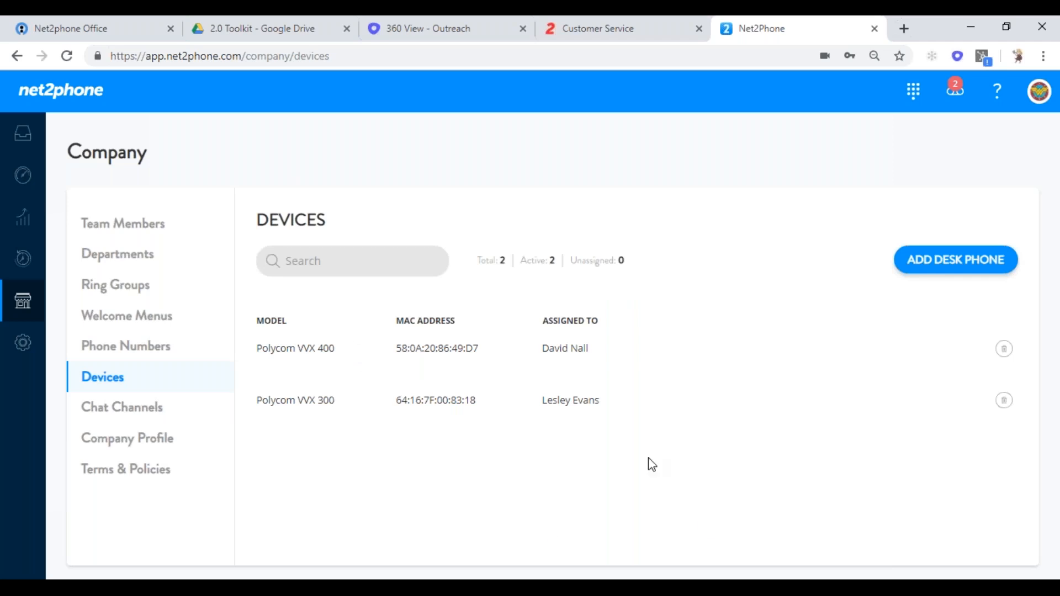
- Open Chat Channels and scroll to the Site Widget's color and greeting settings
{"action": "left_click", "coordinate": [114, 423]}
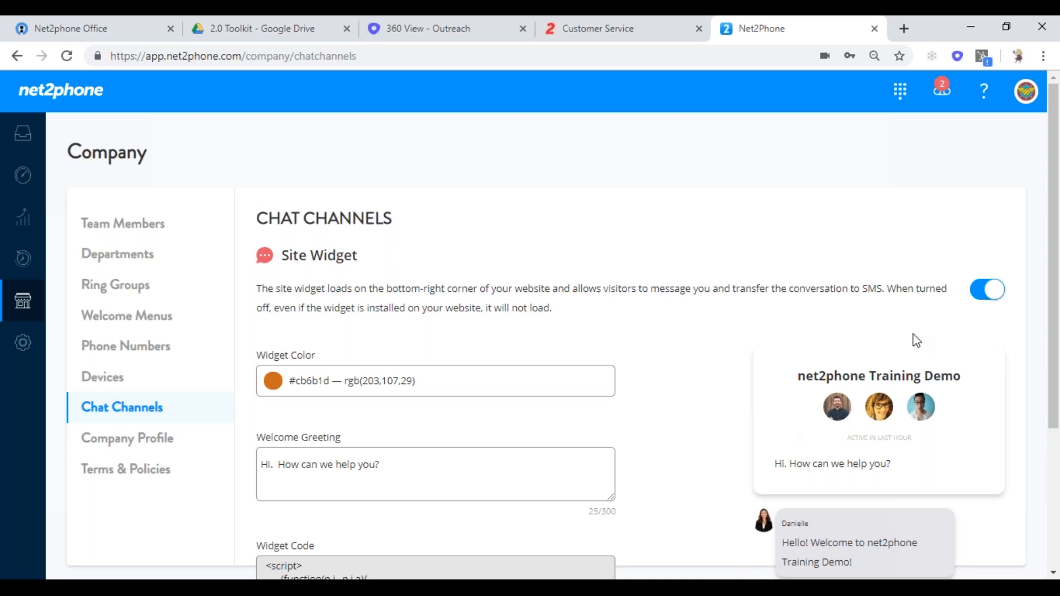
{"action": "left_click_drag", "start_coordinate": [1054, 208], "coordinate": [1054, 340]}
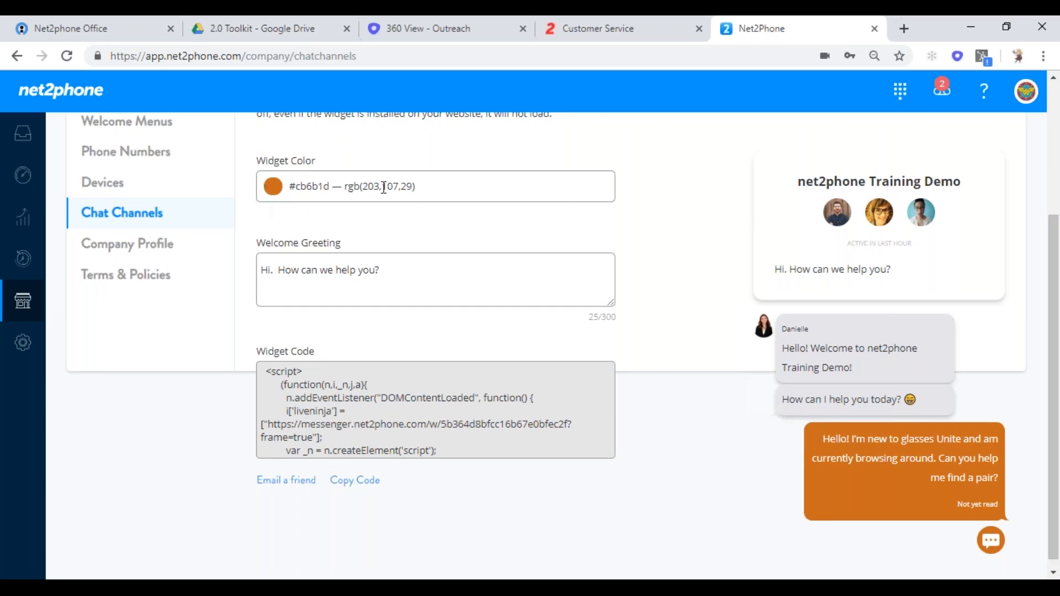
- Change the chat widget color to dark blue #2a4f9a
{"action": "left_click", "coordinate": [270, 187]}
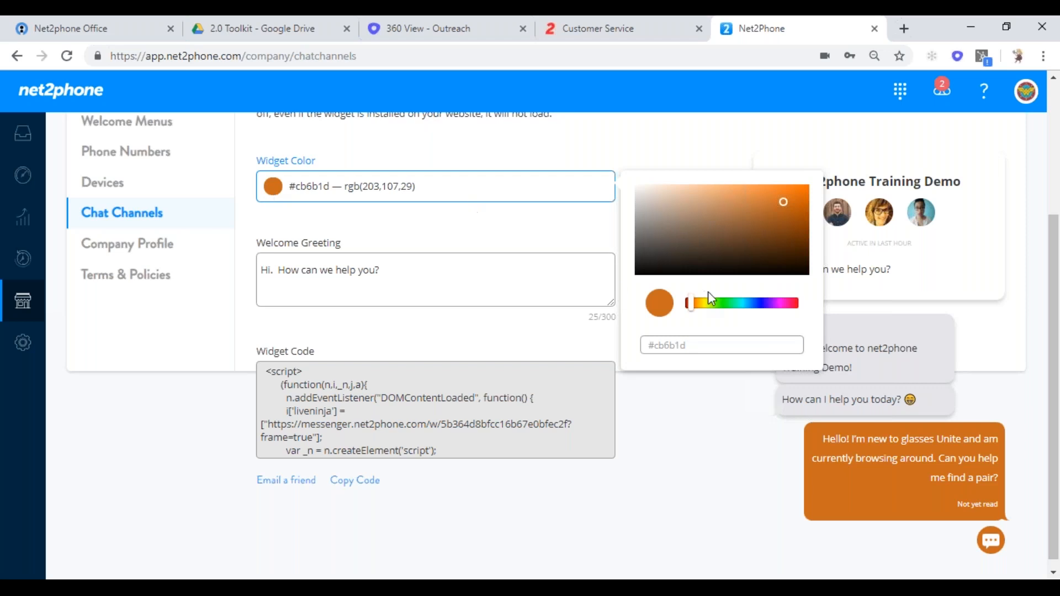
{"action": "left_click", "coordinate": [754, 305]}
{"action": "left_click", "coordinate": [760, 220]}
{"action": "left_click", "coordinate": [449, 226]}
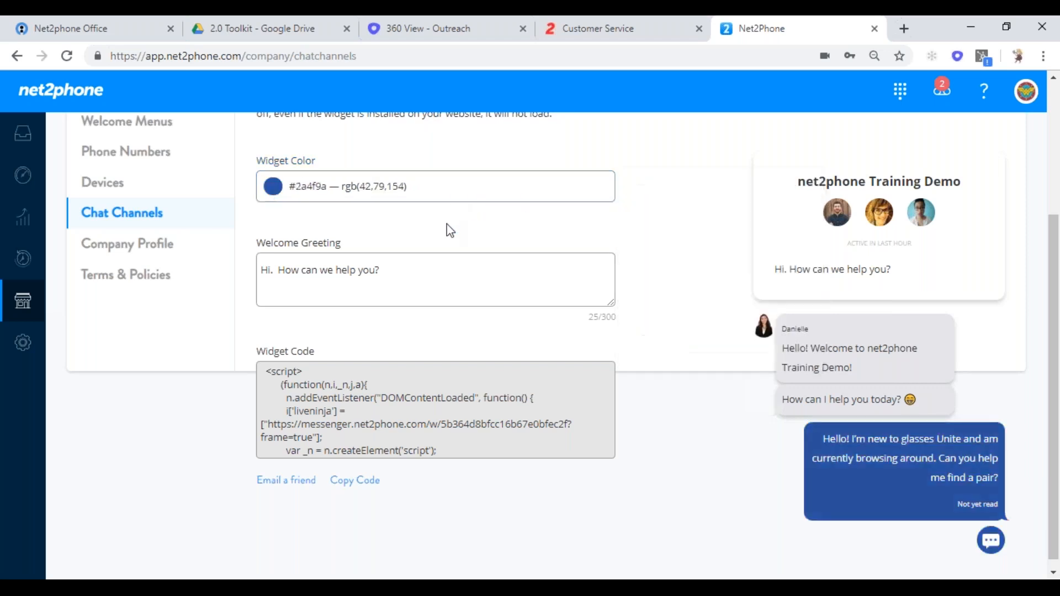
- Set the welcome greeting to 'Interested in placing an order, chat me now....' and copy the widget code
{"action": "triple_click", "coordinate": [396, 272]}
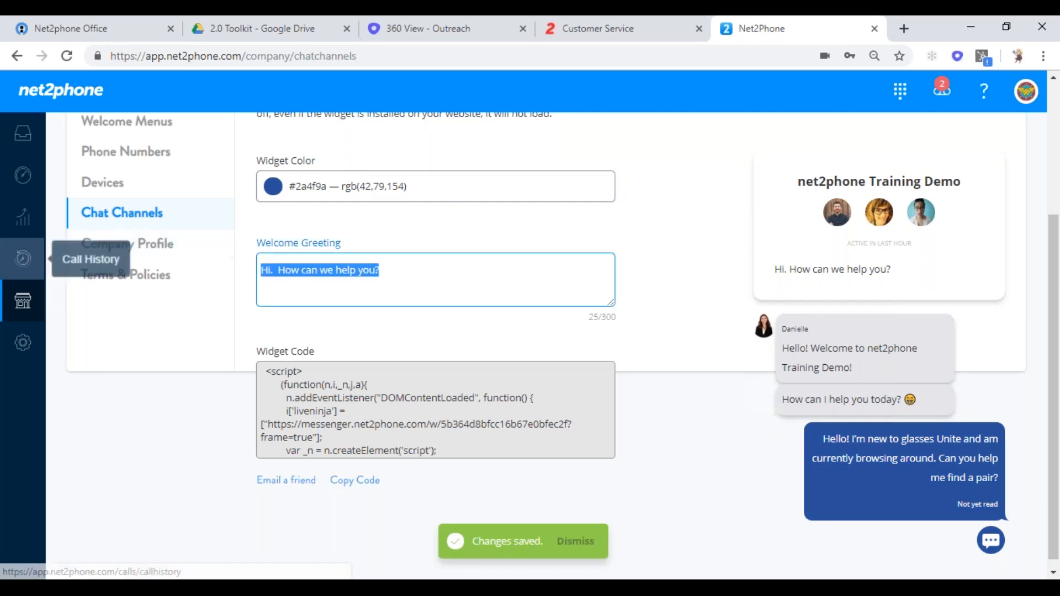
{"action": "type", "text": "I"}
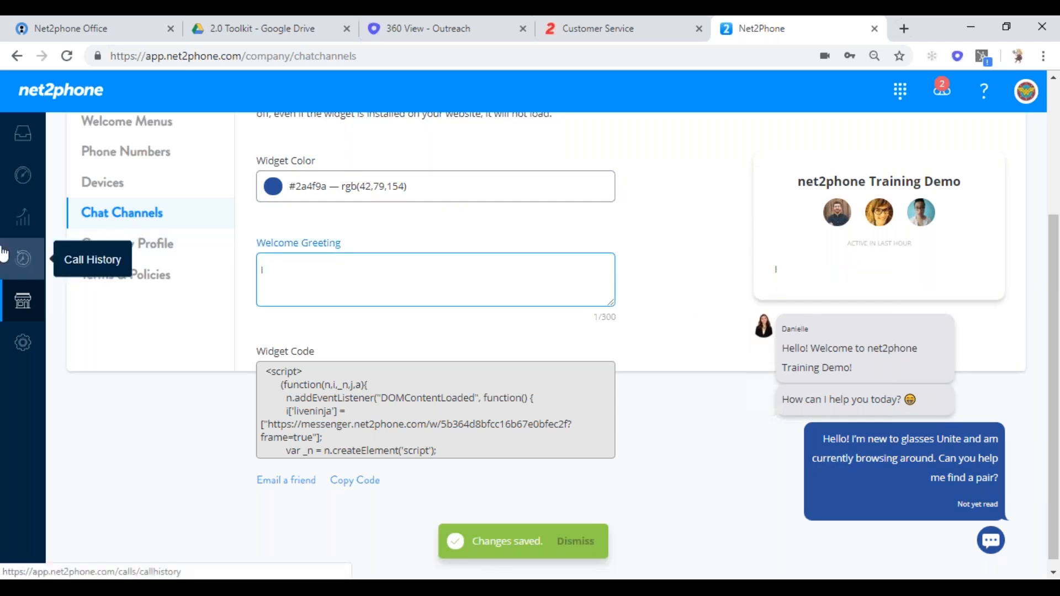
{"action": "type", "text": "nterested in pla"}
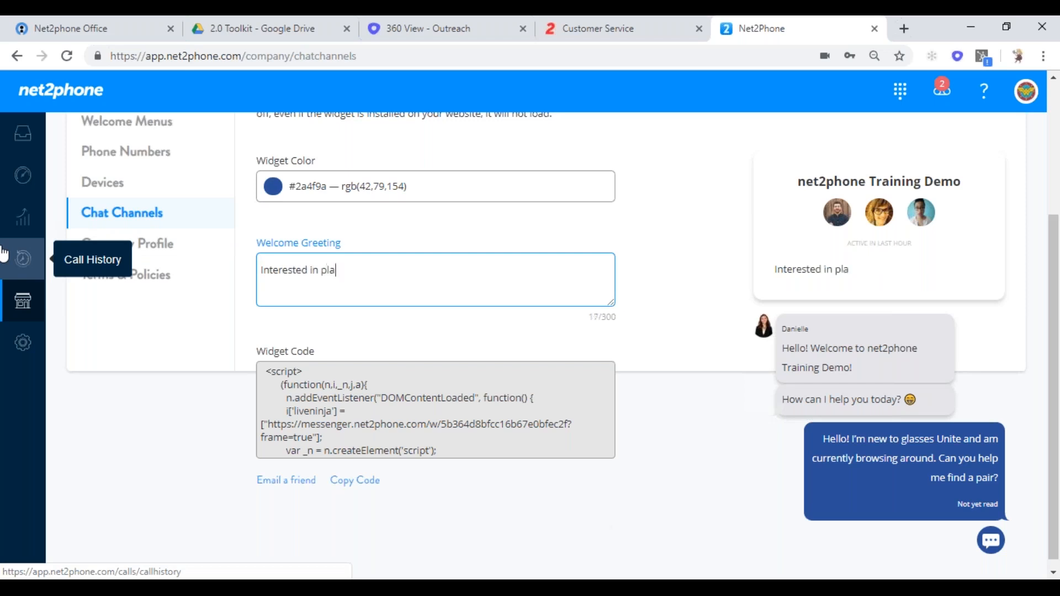
{"action": "type", "text": "cing an order"}
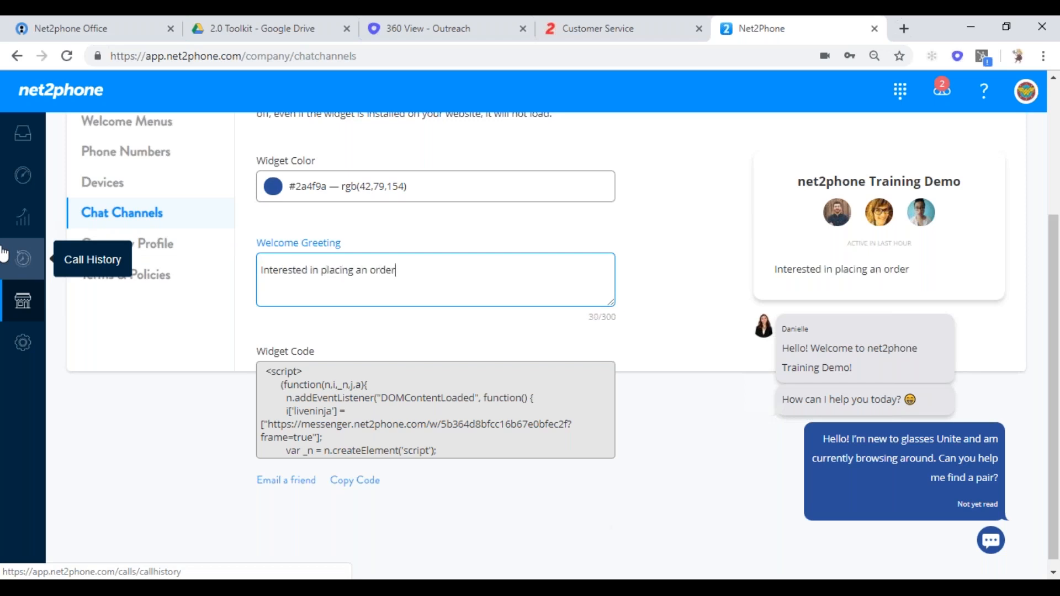
{"action": "type", "text": ", chat me now...."}
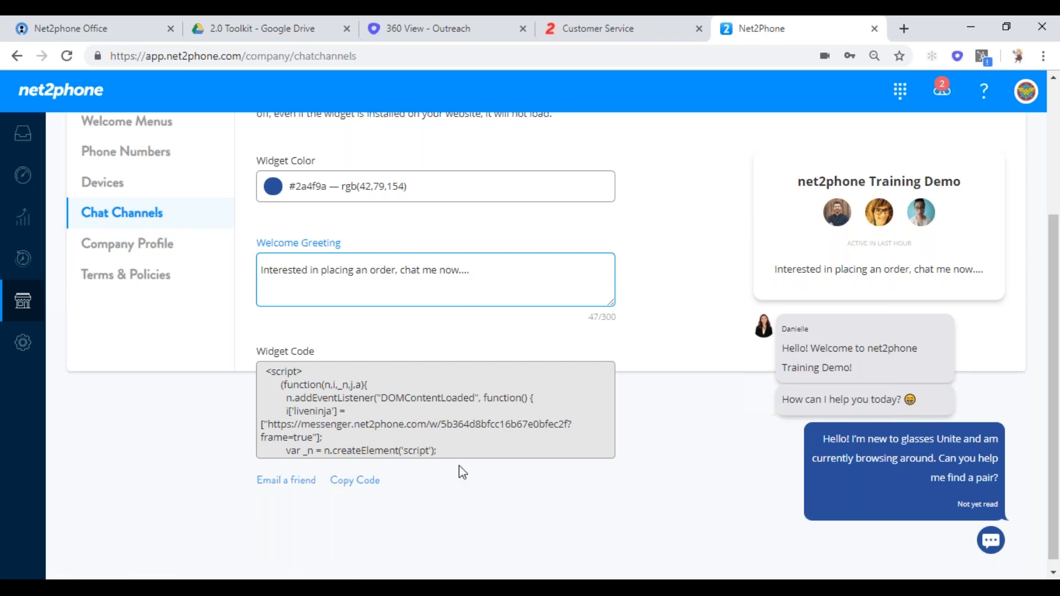
{"action": "left_click", "coordinate": [355, 480]}
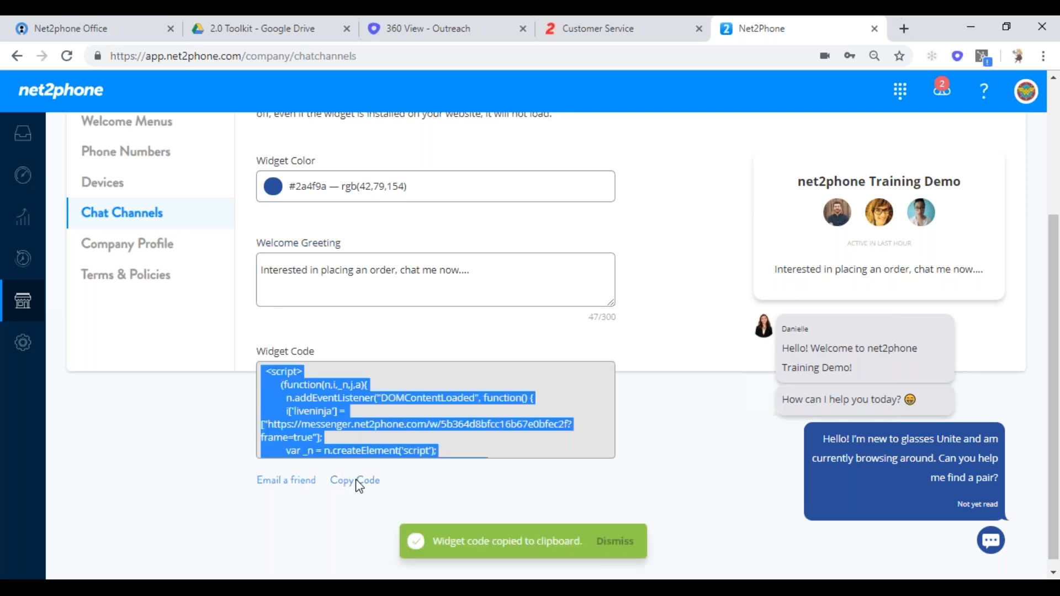
- Review the Company Profile's address and time zone, then view Terms & Policies
{"action": "left_click", "coordinate": [103, 244]}
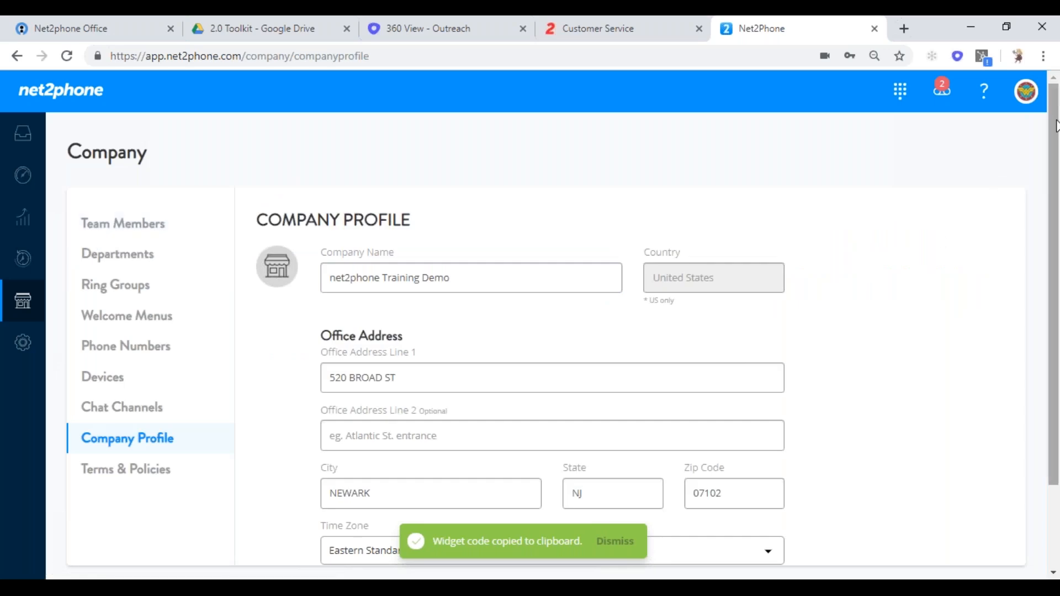
{"action": "left_click_drag", "start_coordinate": [1055, 125], "coordinate": [1054, 187]}
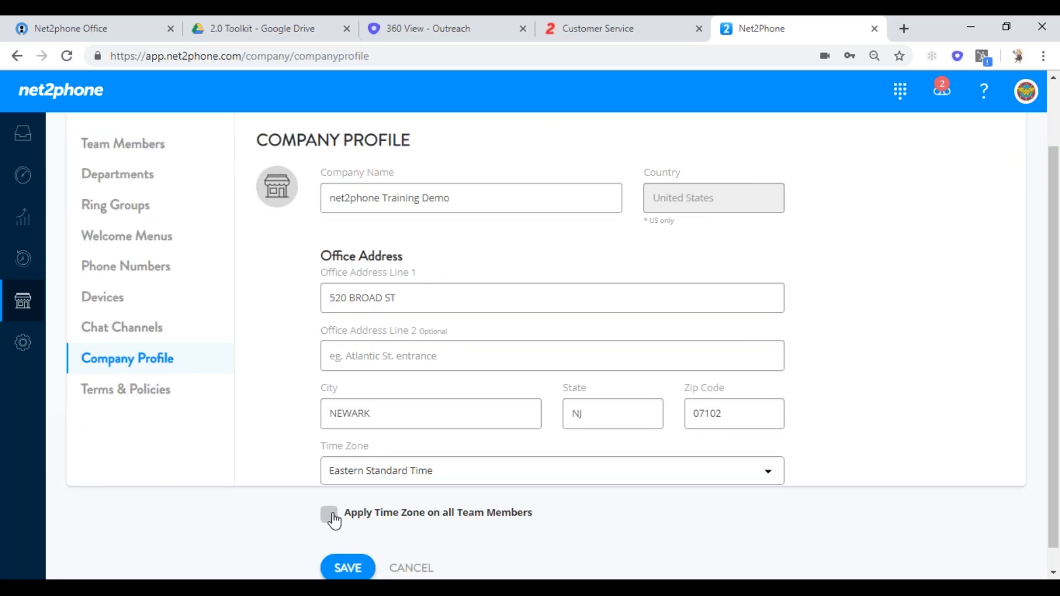
{"action": "left_click_drag", "start_coordinate": [1051, 265], "coordinate": [1043, 309]}
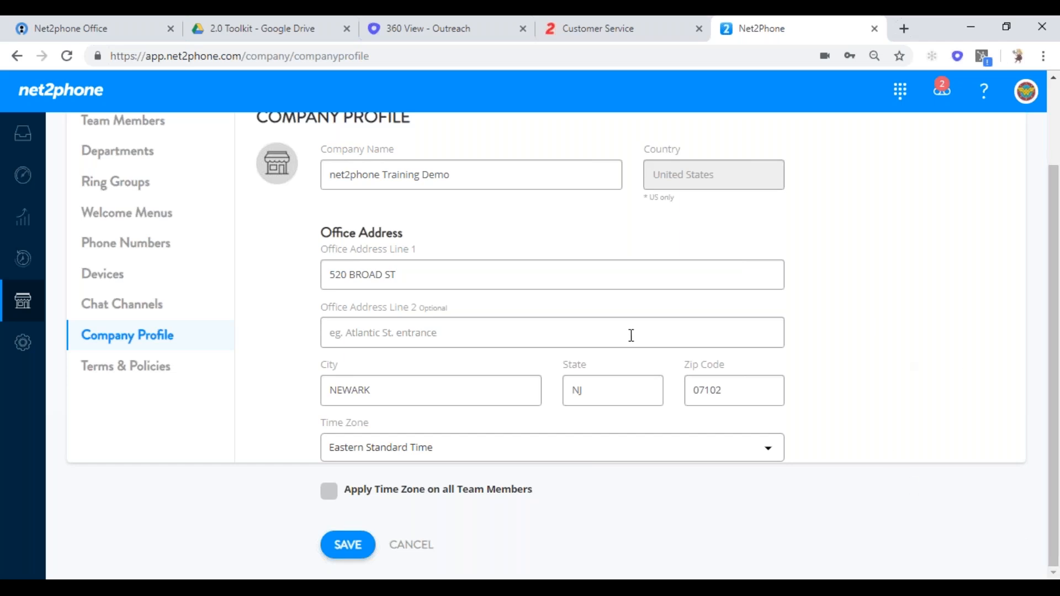
{"action": "left_click", "coordinate": [122, 376]}
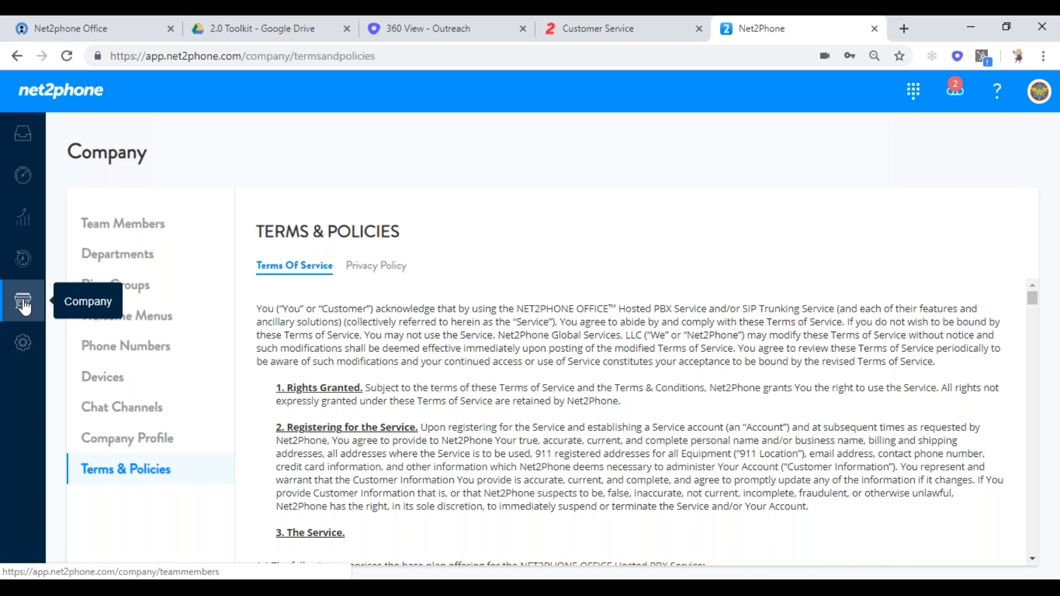
- Go to Settings > Music Options, showing System Default Hold Music company-wide
{"action": "left_click", "coordinate": [25, 346]}
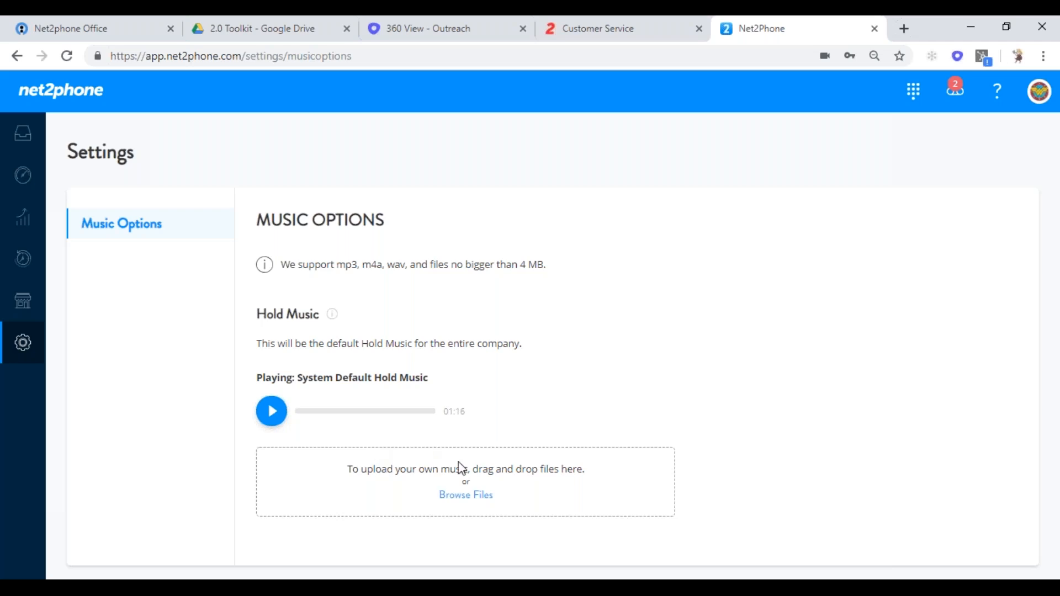
- Start a hold music upload but cancel the file dialog, keeping System Default Hold Music
{"action": "left_click", "coordinate": [466, 495]}
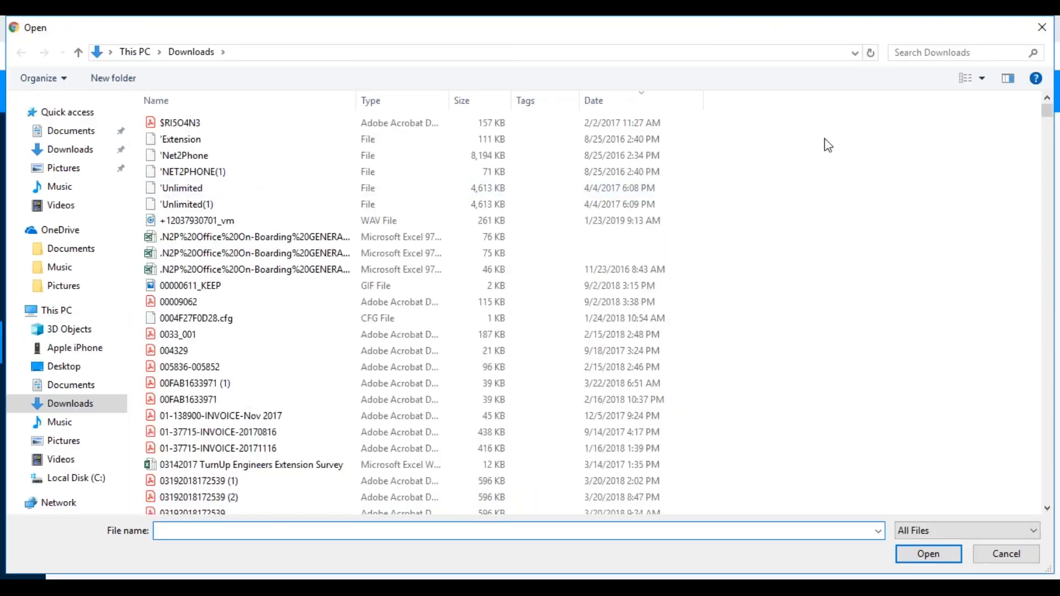
{"action": "left_click", "coordinate": [1042, 28]}
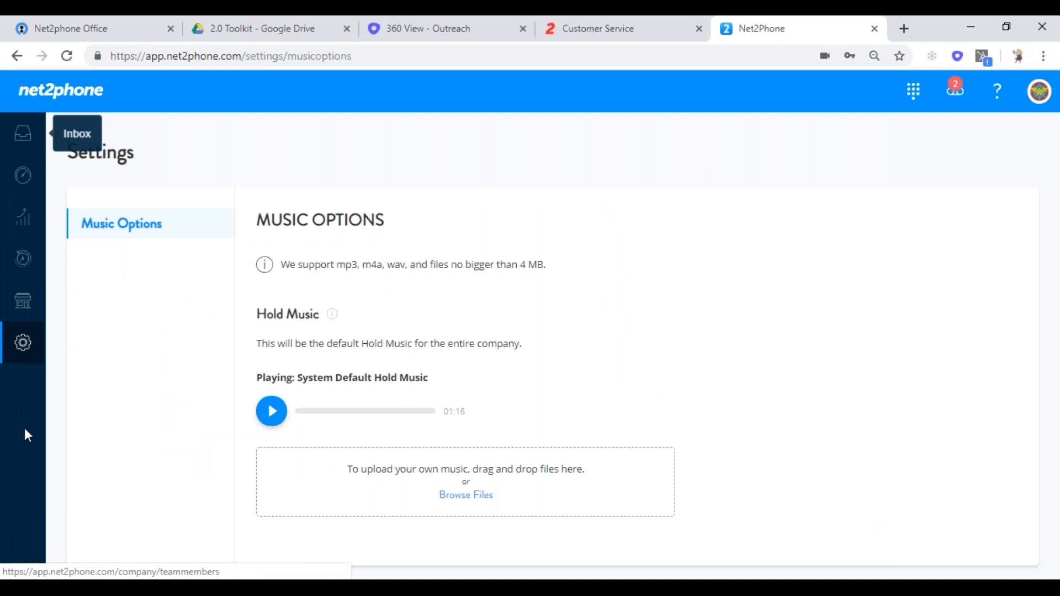
- View the company-wide Call History, then switch to the Voicemails list
{"action": "left_click", "coordinate": [22, 272]}
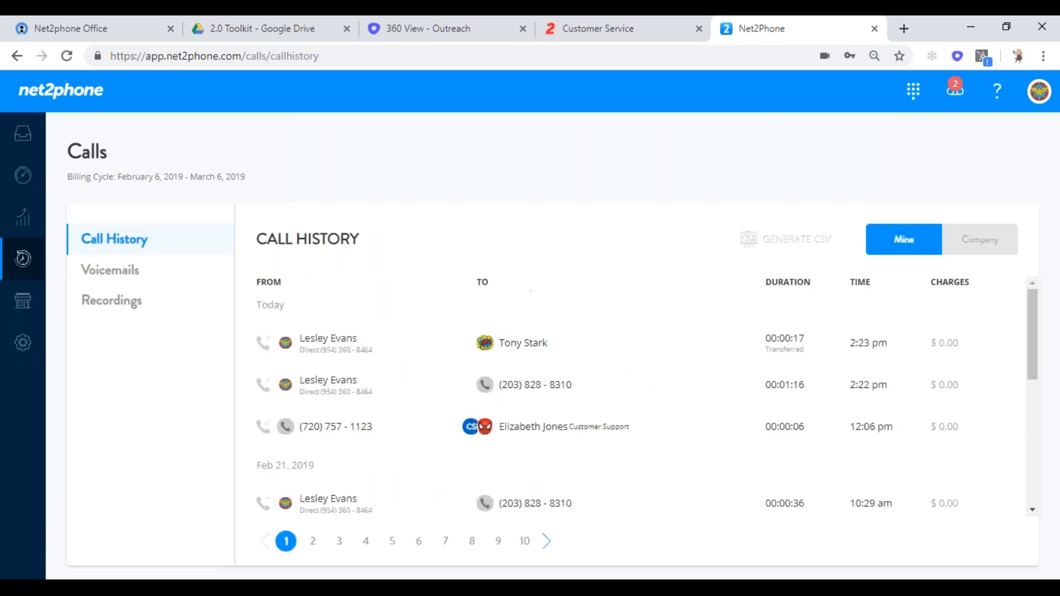
{"action": "left_click", "coordinate": [978, 244]}
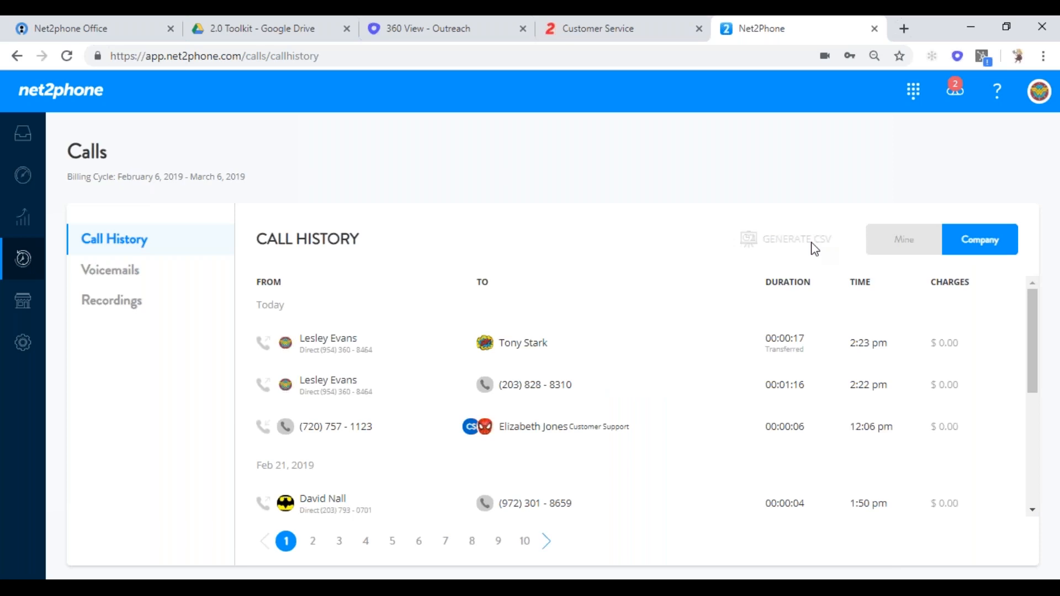
{"action": "left_click", "coordinate": [125, 276]}
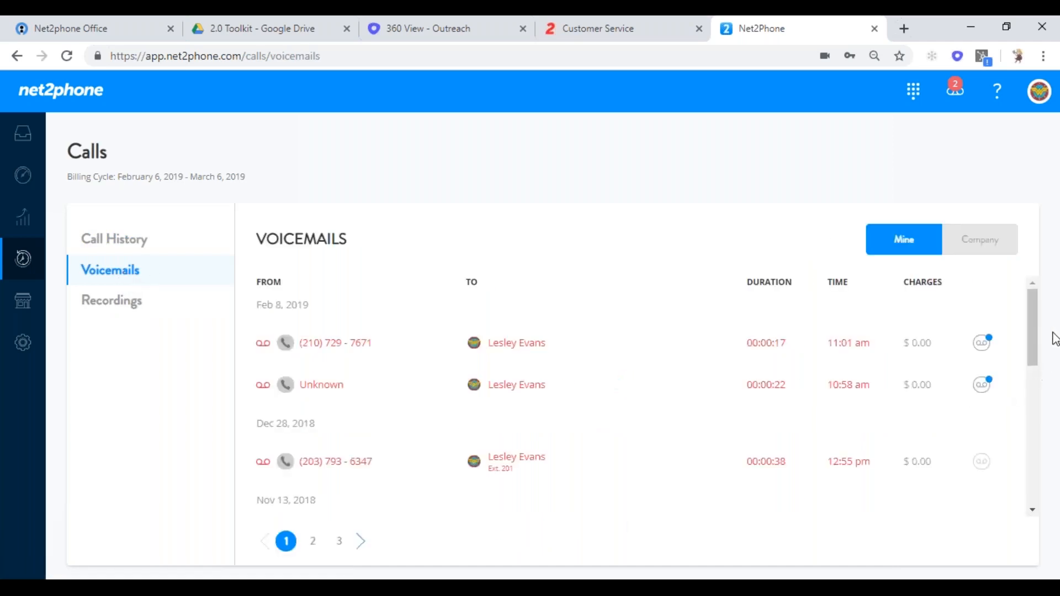
- Scroll through the company-wide voicemails, then switch to the Recordings list
{"action": "left_click_drag", "start_coordinate": [1033, 324], "coordinate": [1030, 463]}
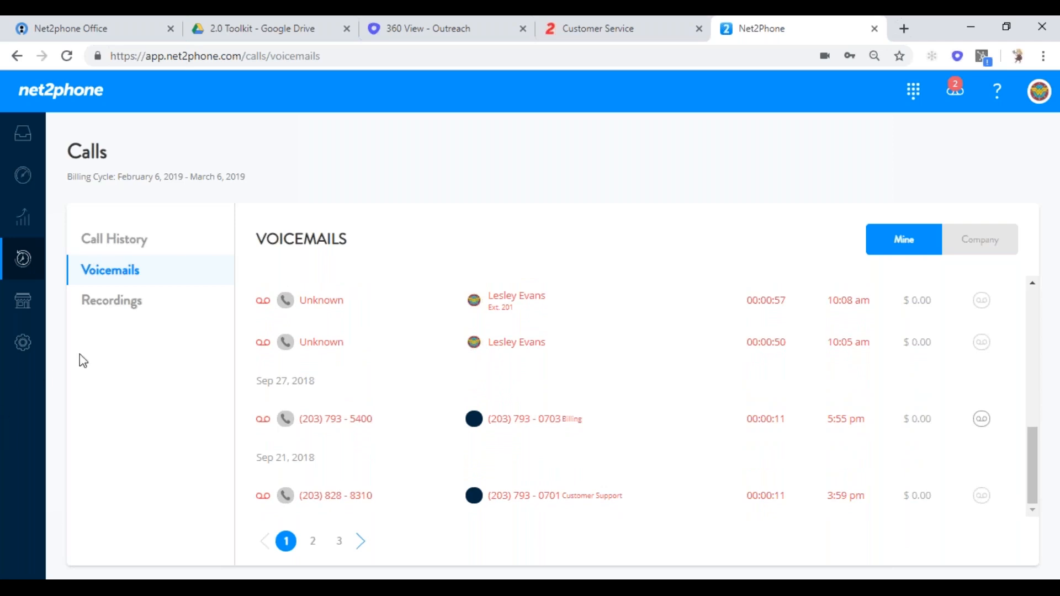
{"action": "left_click", "coordinate": [991, 247]}
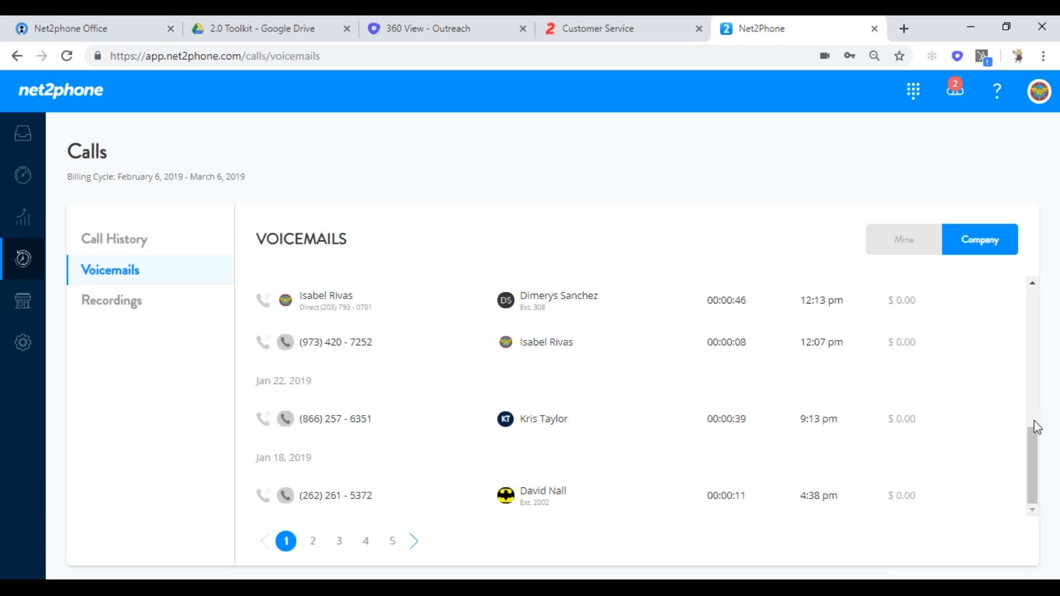
{"action": "left_click_drag", "start_coordinate": [1034, 435], "coordinate": [1005, 395]}
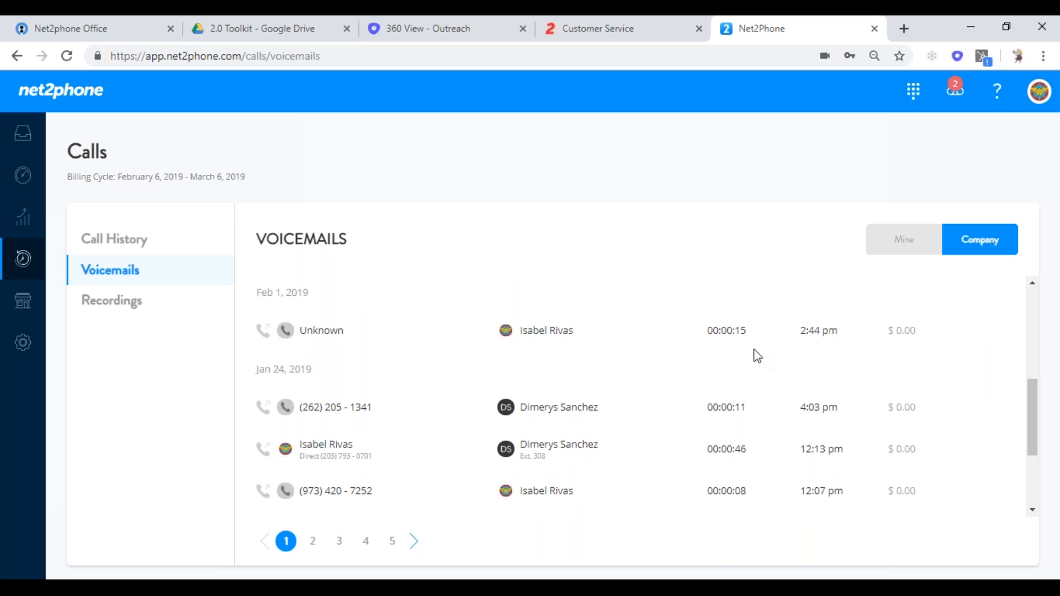
{"action": "left_click_drag", "start_coordinate": [1029, 416], "coordinate": [1036, 497]}
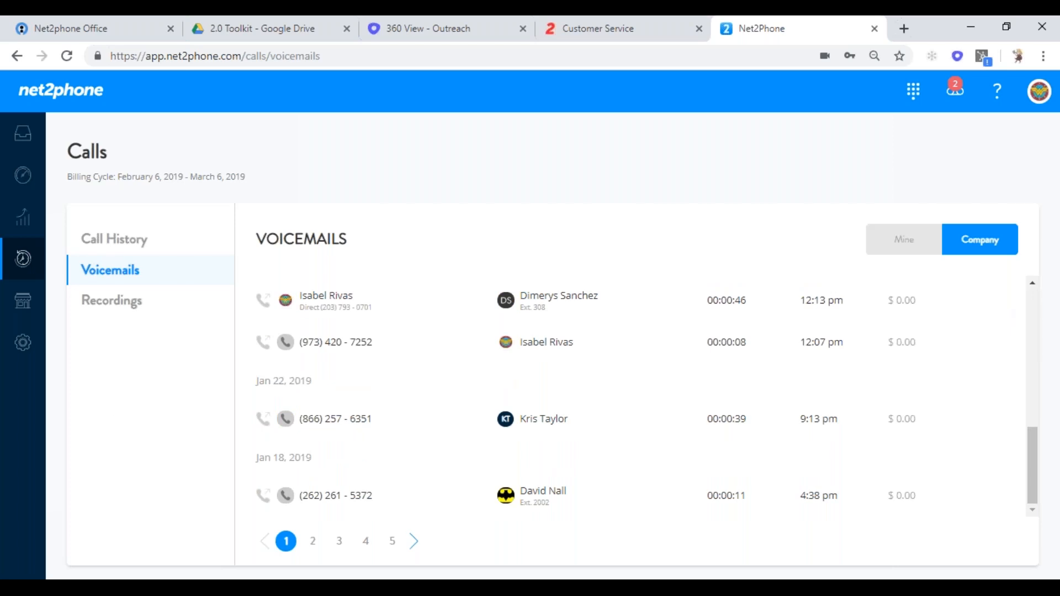
{"action": "left_click", "coordinate": [117, 301]}
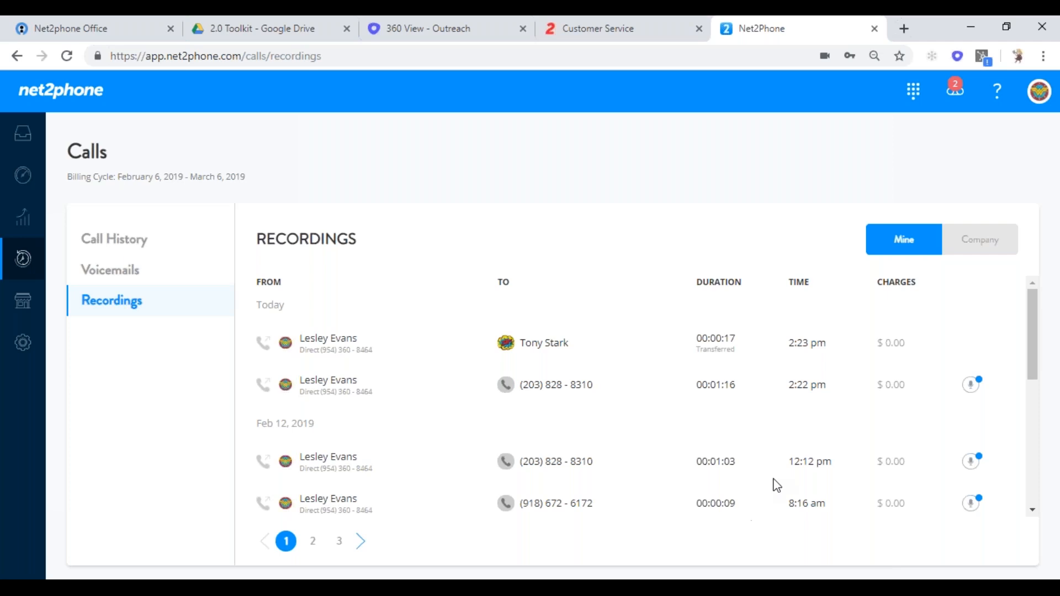
- Show and scroll the company-wide call recordings, then go to Analytics
{"action": "left_click", "coordinate": [974, 252]}
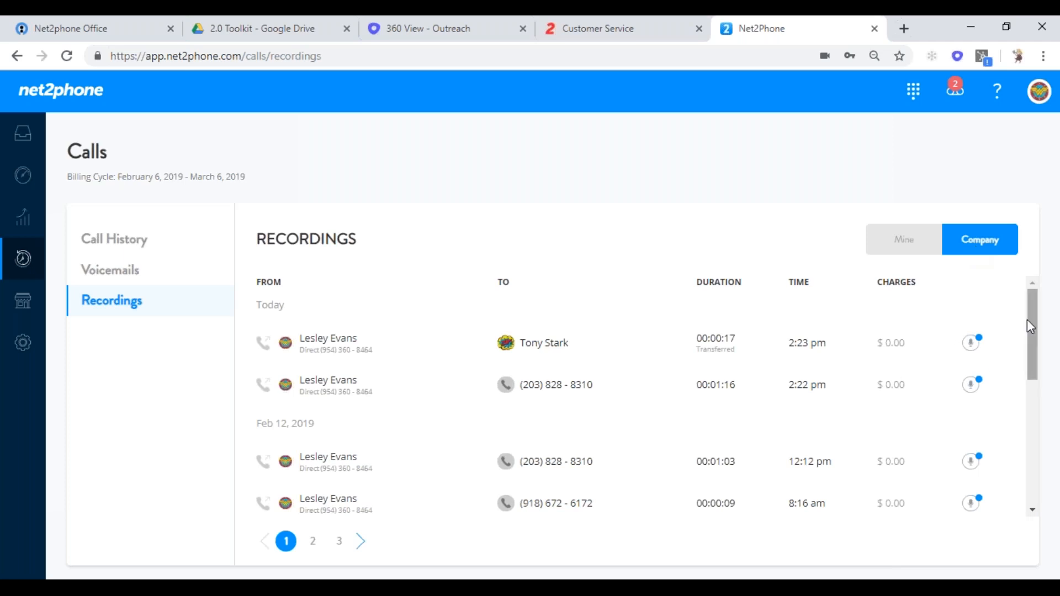
{"action": "left_click_drag", "start_coordinate": [1031, 320], "coordinate": [1028, 448]}
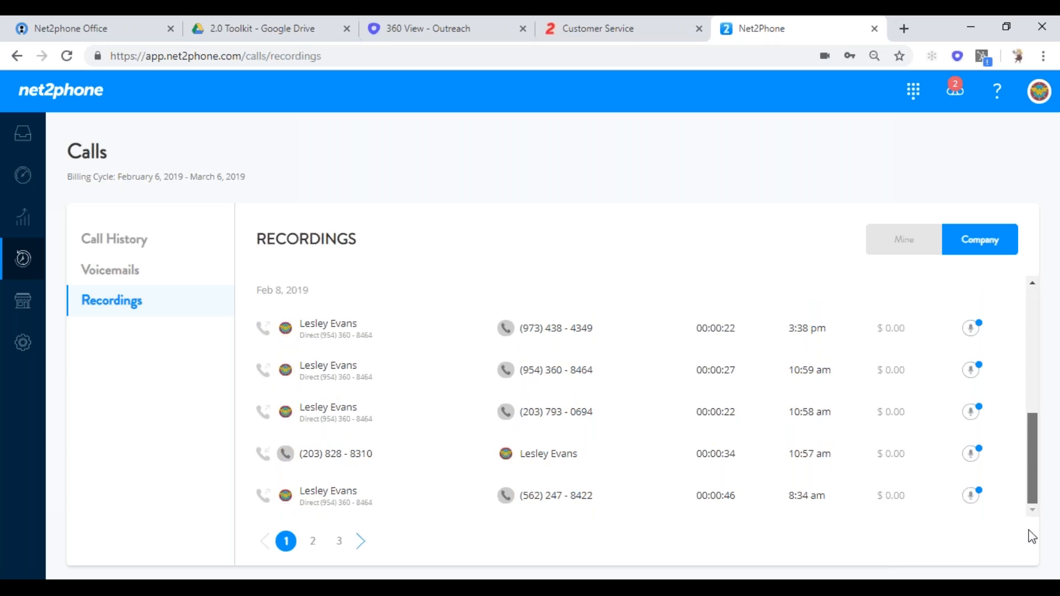
{"action": "scroll", "coordinate": [1020, 388], "scroll_direction": "up", "scroll_amount": 2}
{"action": "scroll", "coordinate": [1016, 343], "scroll_direction": "up", "scroll_amount": 3}
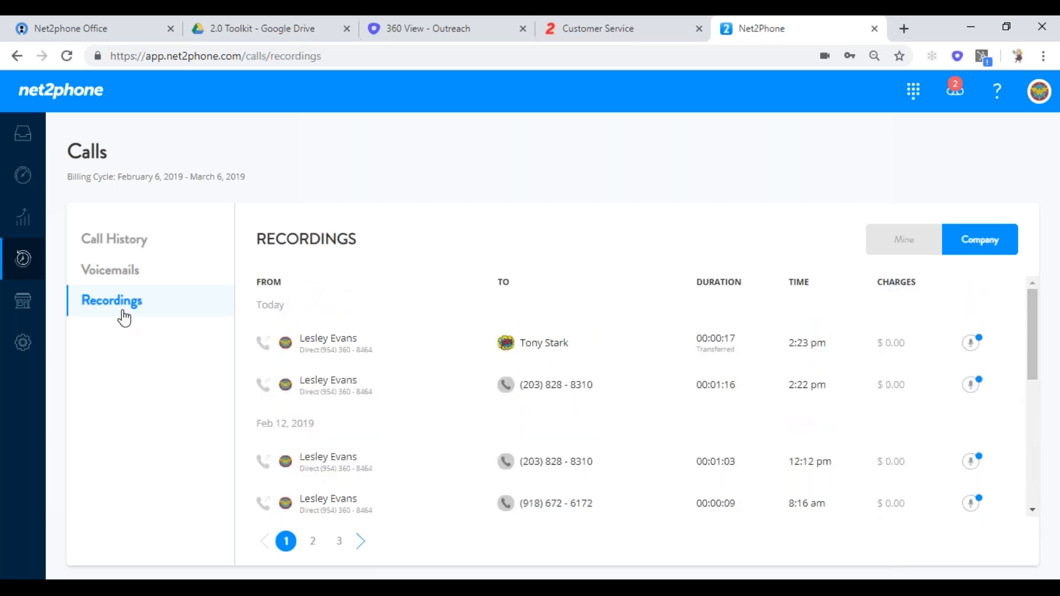
{"action": "left_click", "coordinate": [29, 231]}
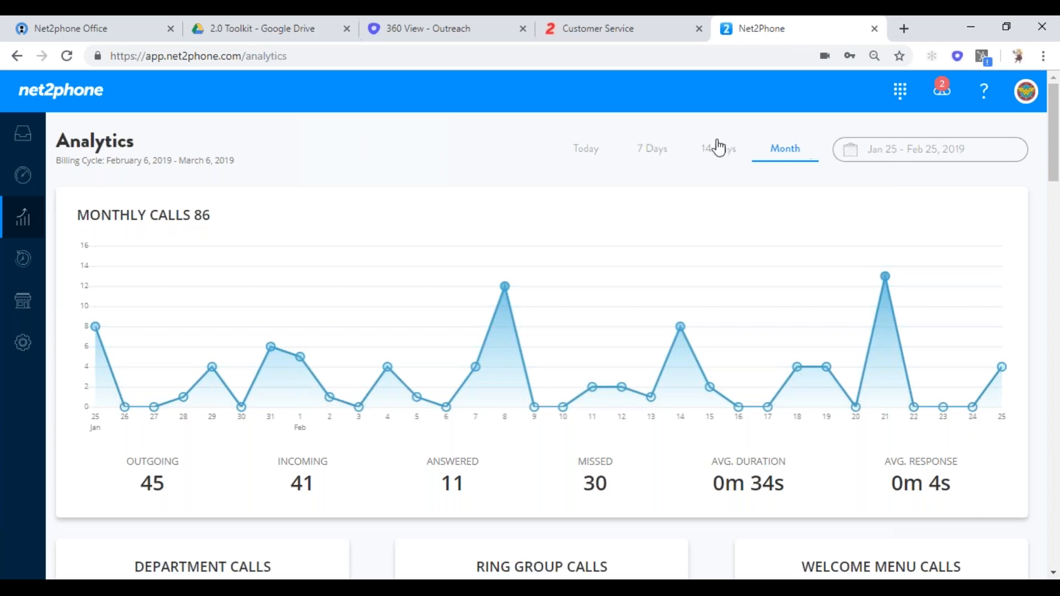
- Set the analytics date range to Jan 25 – Feb 25, 2019
{"action": "left_click", "coordinate": [952, 153]}
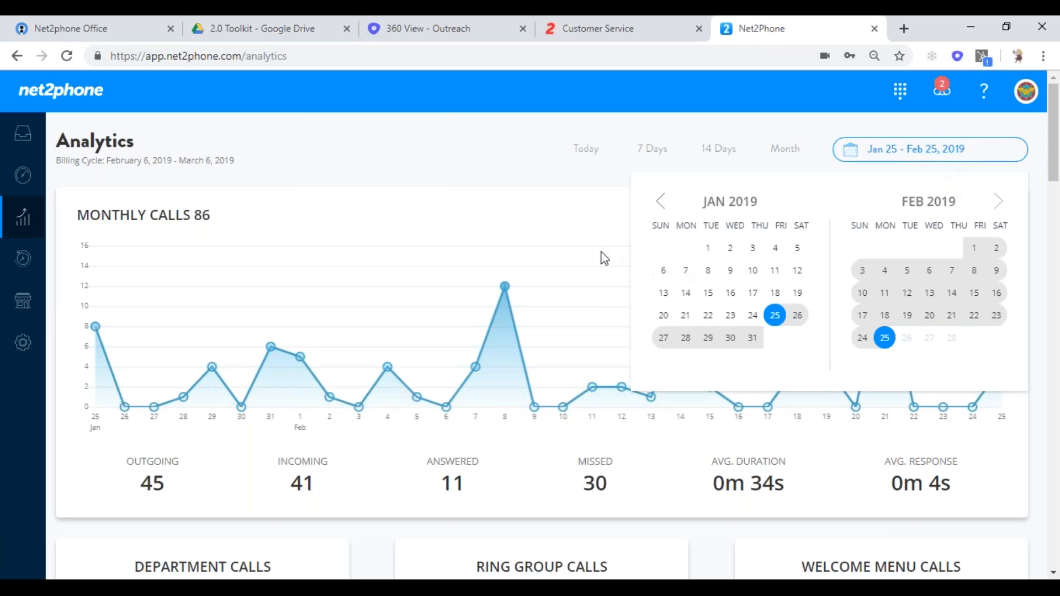
{"action": "left_click", "coordinate": [775, 319]}
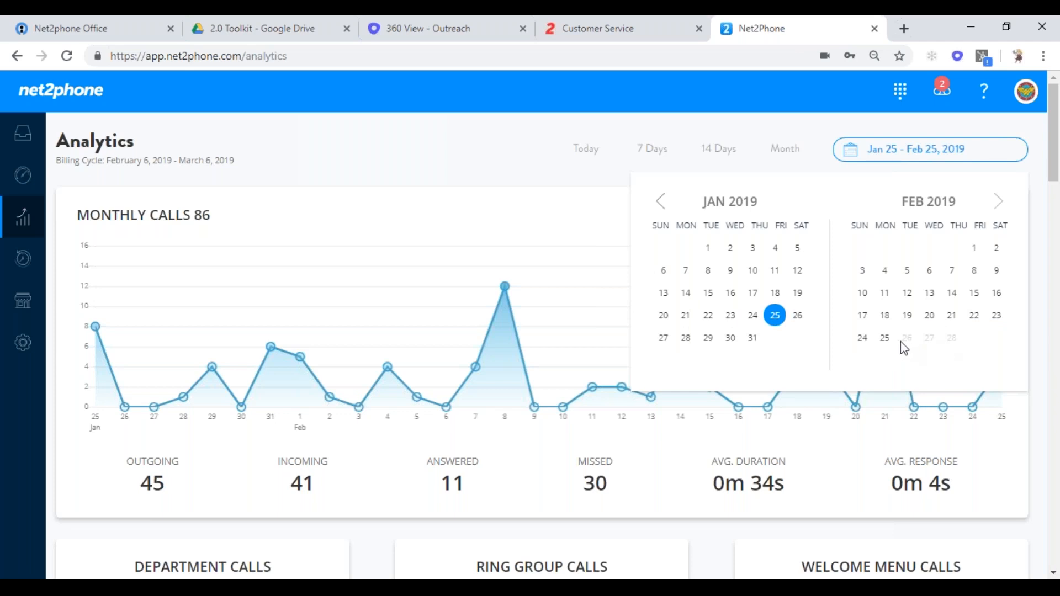
{"action": "left_click", "coordinate": [885, 338]}
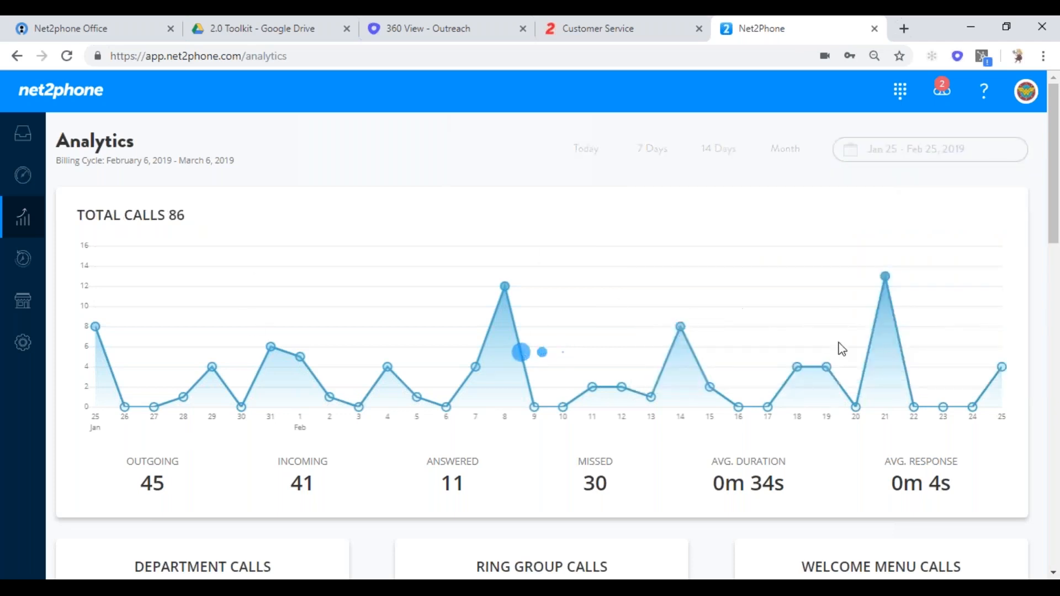
- Scroll through the department, welcome menu and team member call stats tables
{"action": "scroll", "coordinate": [1056, 176], "scroll_direction": "down", "scroll_amount": 2}
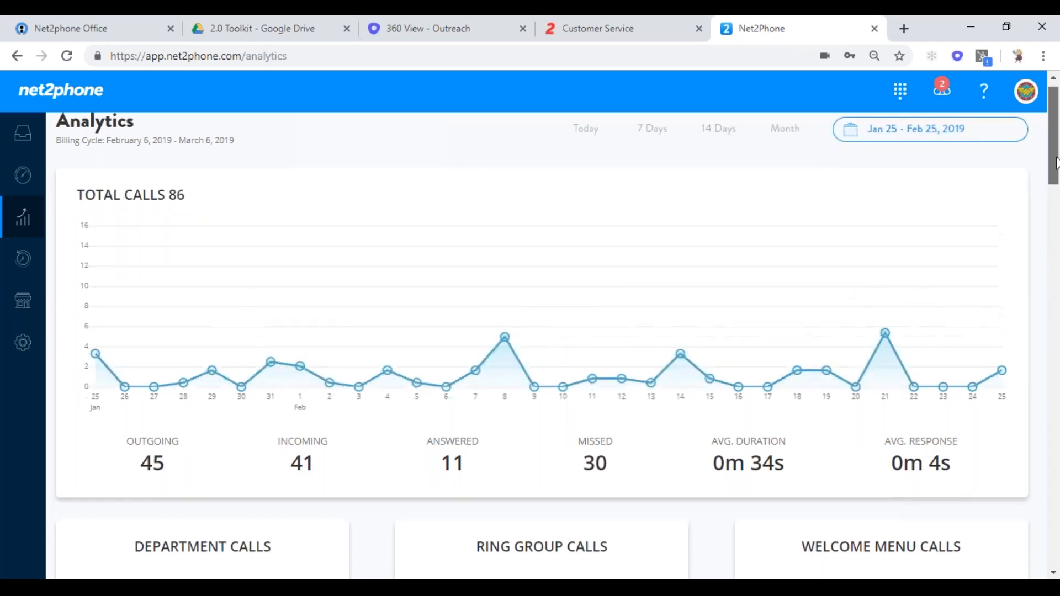
{"action": "scroll", "coordinate": [1056, 176], "scroll_direction": "down", "scroll_amount": 5}
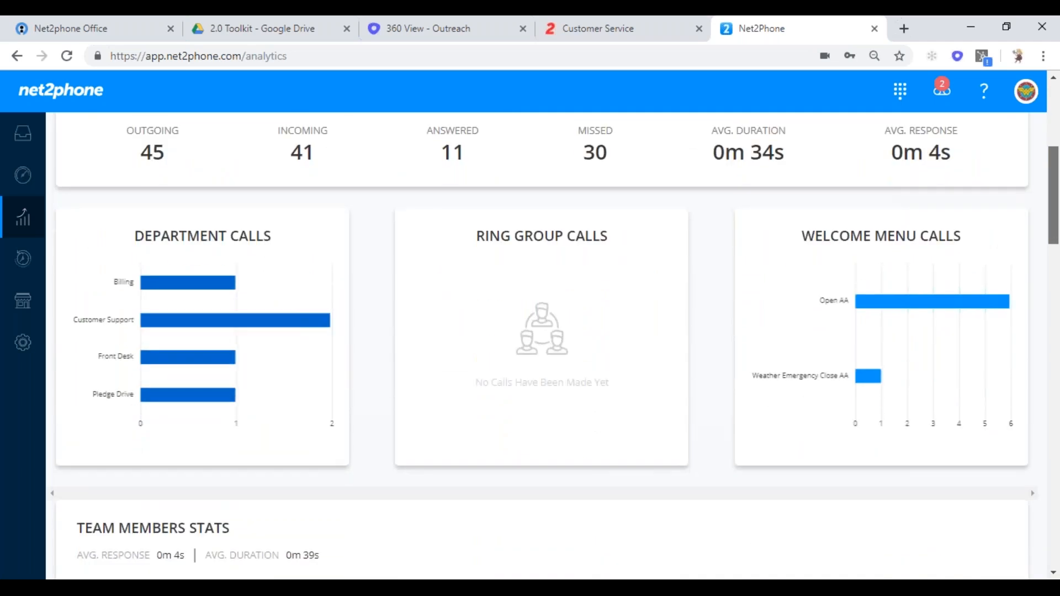
{"action": "scroll", "coordinate": [1056, 288], "scroll_direction": "down", "scroll_amount": 6}
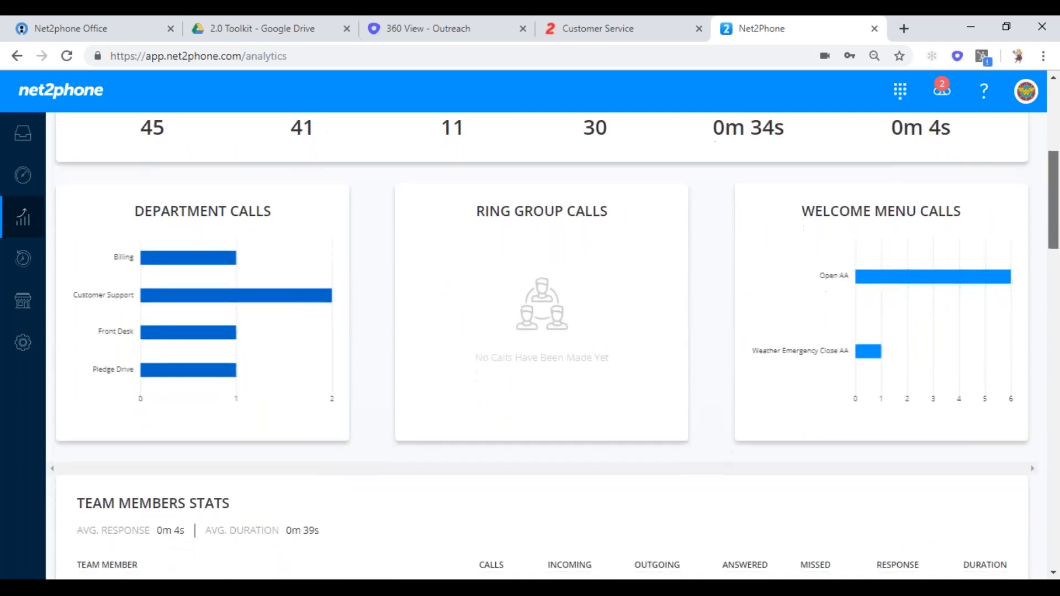
{"action": "left_click_drag", "start_coordinate": [1055, 288], "coordinate": [1054, 516]}
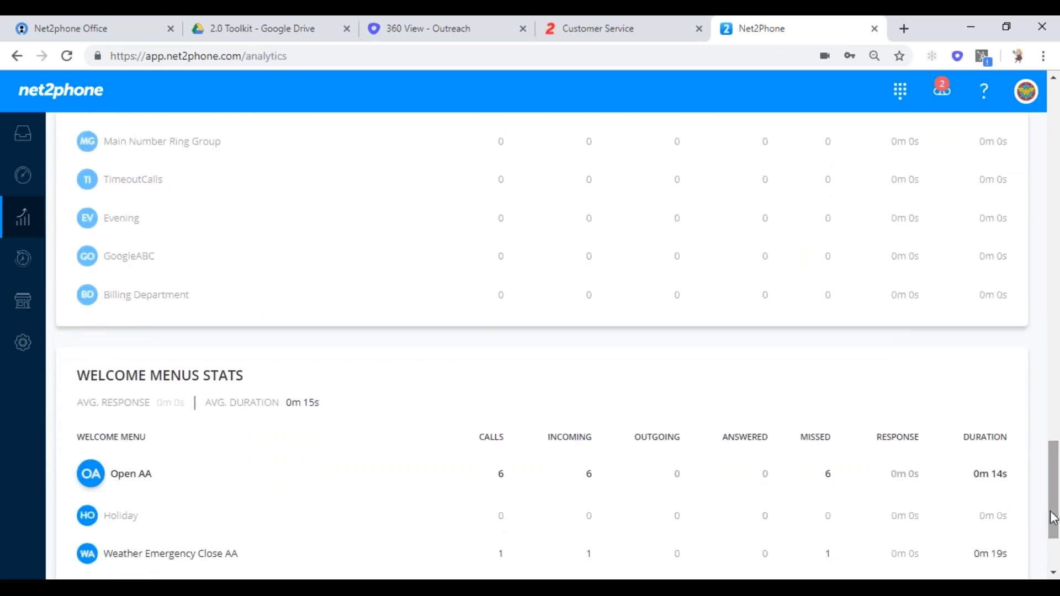
{"action": "left_click_drag", "start_coordinate": [1054, 513], "coordinate": [1057, 164]}
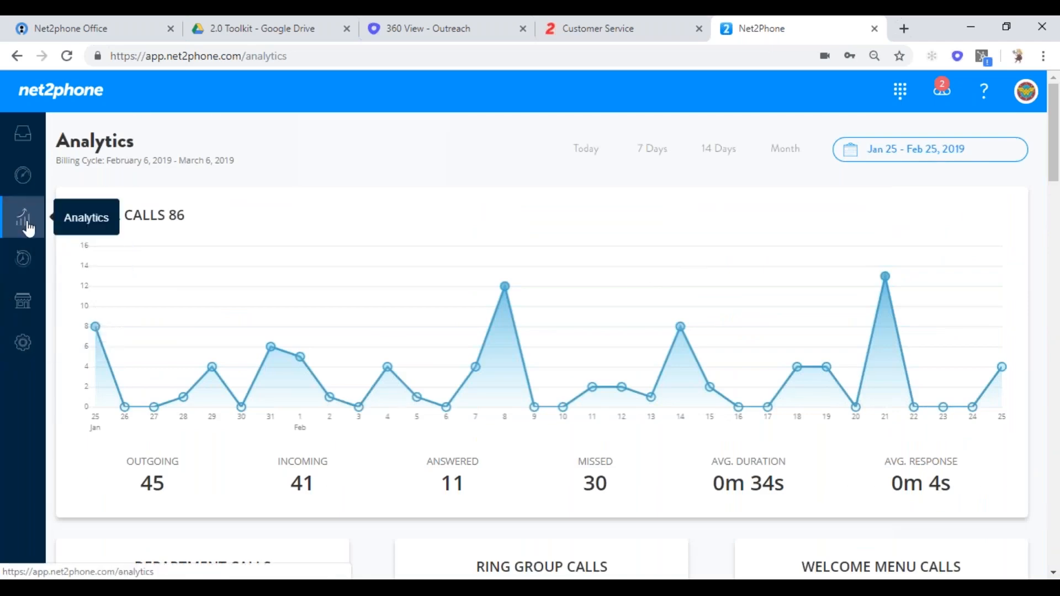
- Open the Dashboard and scroll down to the six welcome menus and five ring groups
{"action": "left_click", "coordinate": [23, 177]}
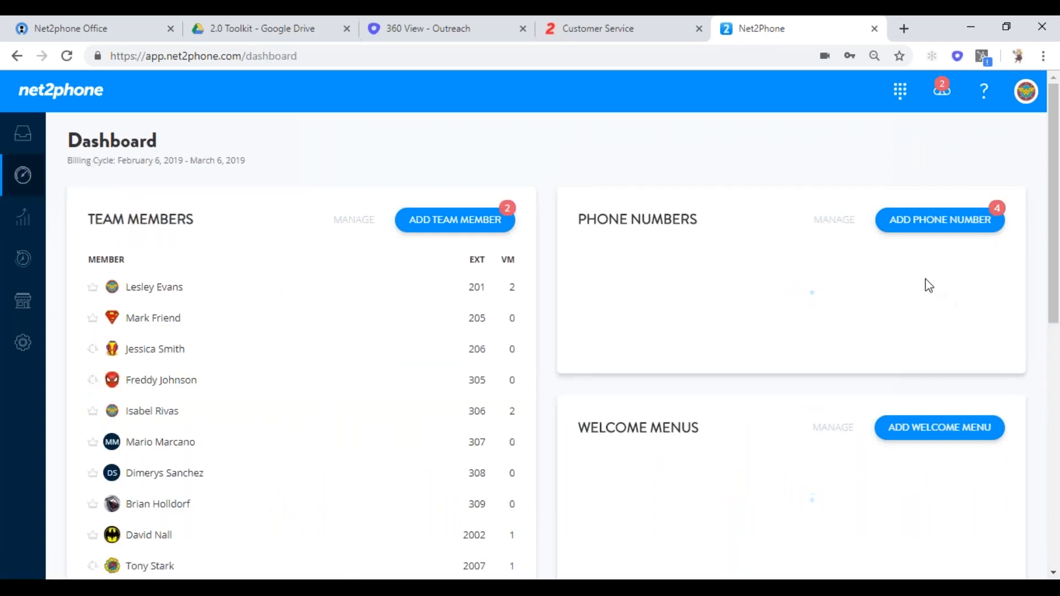
{"action": "left_click_drag", "start_coordinate": [1051, 221], "coordinate": [1051, 500]}
{"action": "scroll", "coordinate": [1041, 395], "scroll_direction": "up", "scroll_amount": 10}
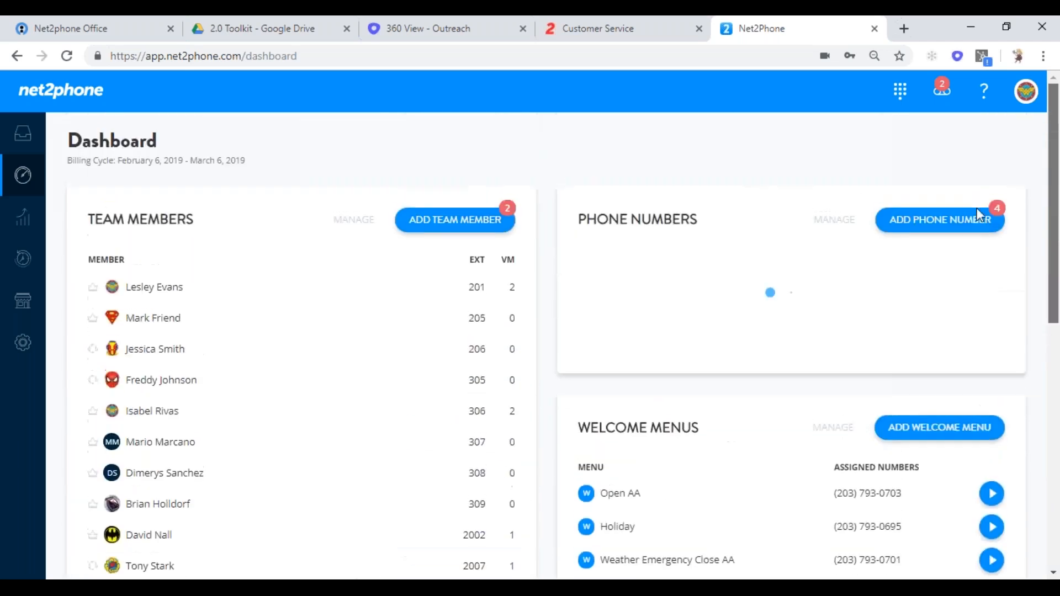
{"action": "scroll", "coordinate": [972, 260], "scroll_direction": "down", "scroll_amount": 7}
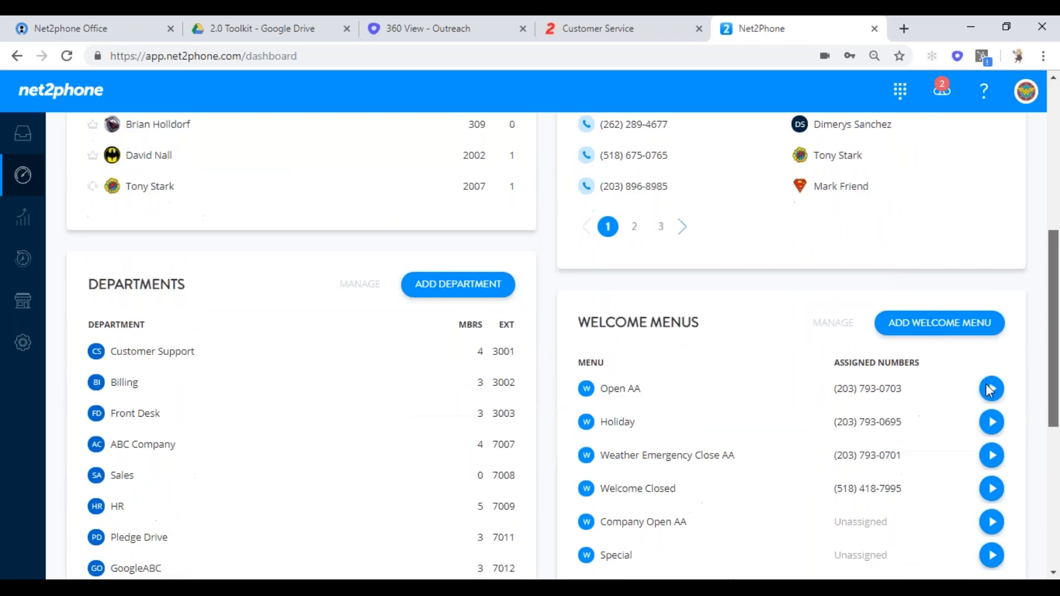
{"action": "scroll", "coordinate": [994, 456], "scroll_direction": "down", "scroll_amount": 6}
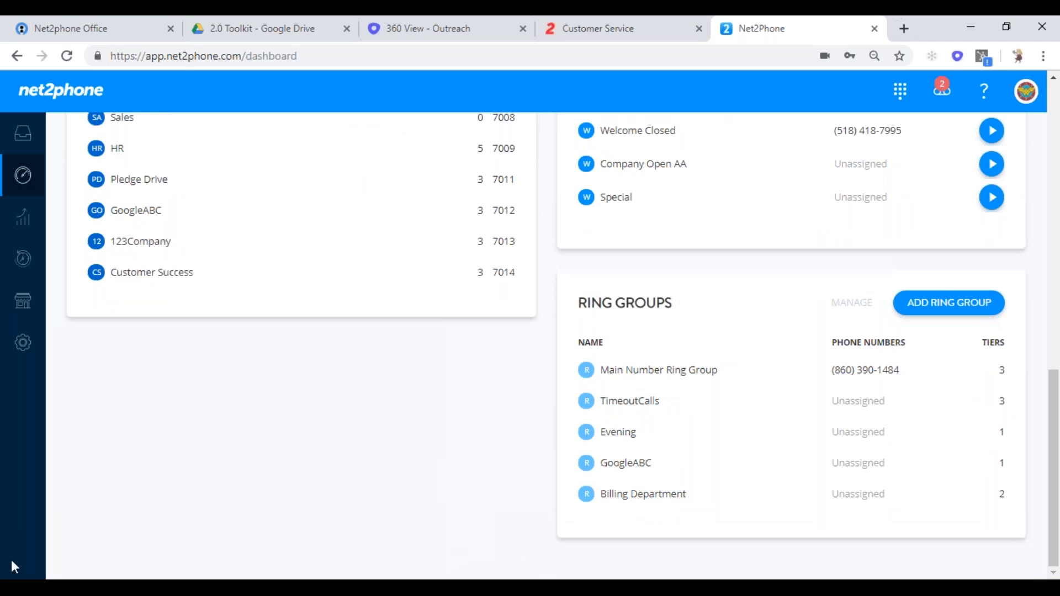
- Go to the Company section's Team Members page listing the 10 team members
{"action": "left_click", "coordinate": [24, 303]}
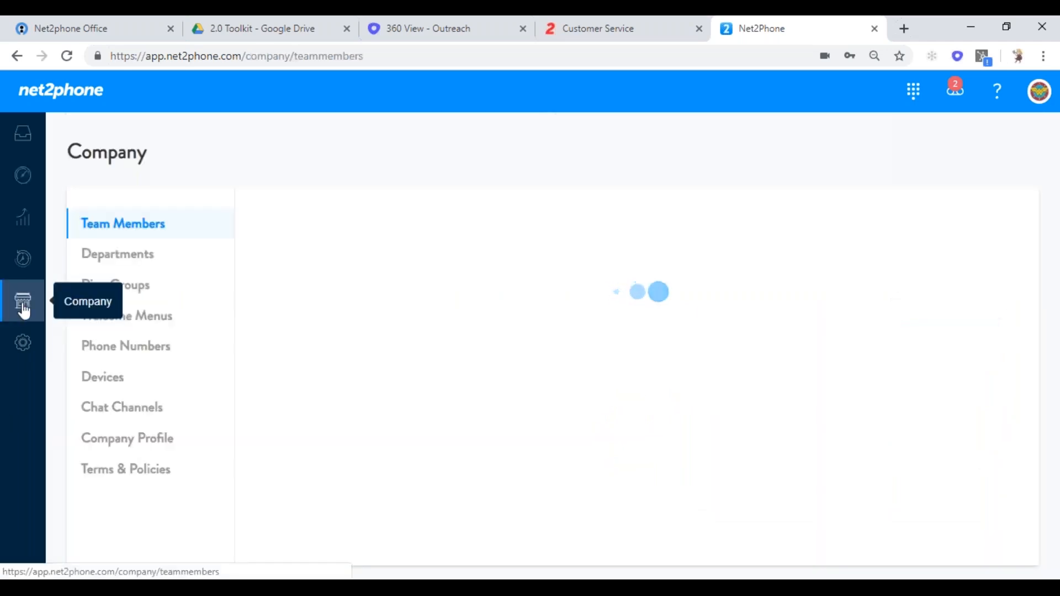